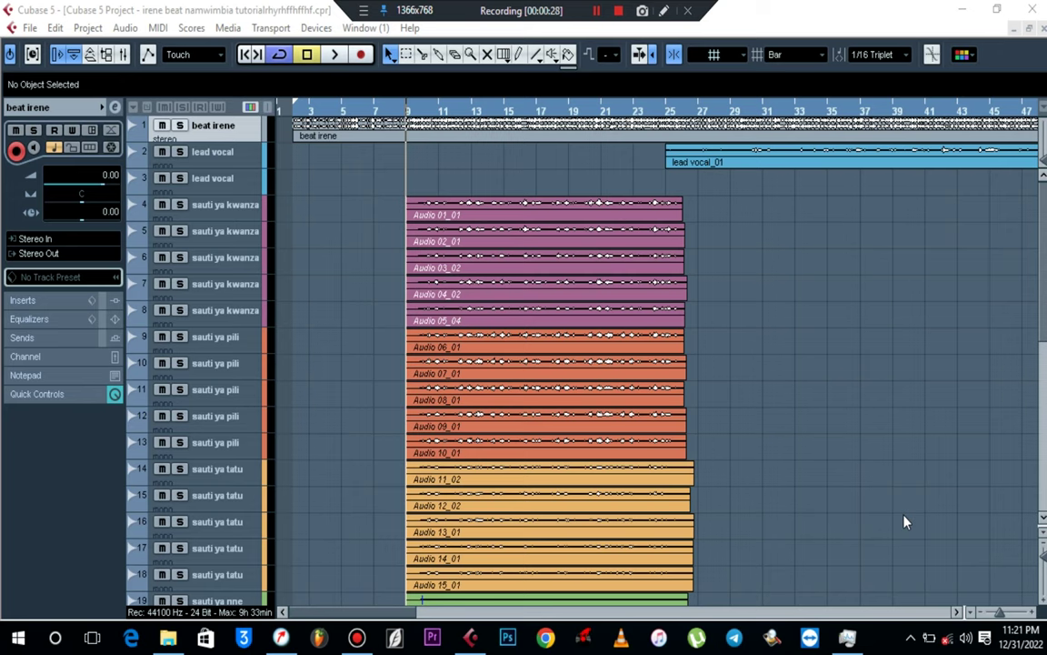
Step: Mute the beat irene track
scroll(905, 522, "down", 5)
scroll(904, 521, "up", 5)
left_click(162, 126)
Step: Set the volume of the first sauti ya kwanza track (track 4) to 0
left_click(218, 204)
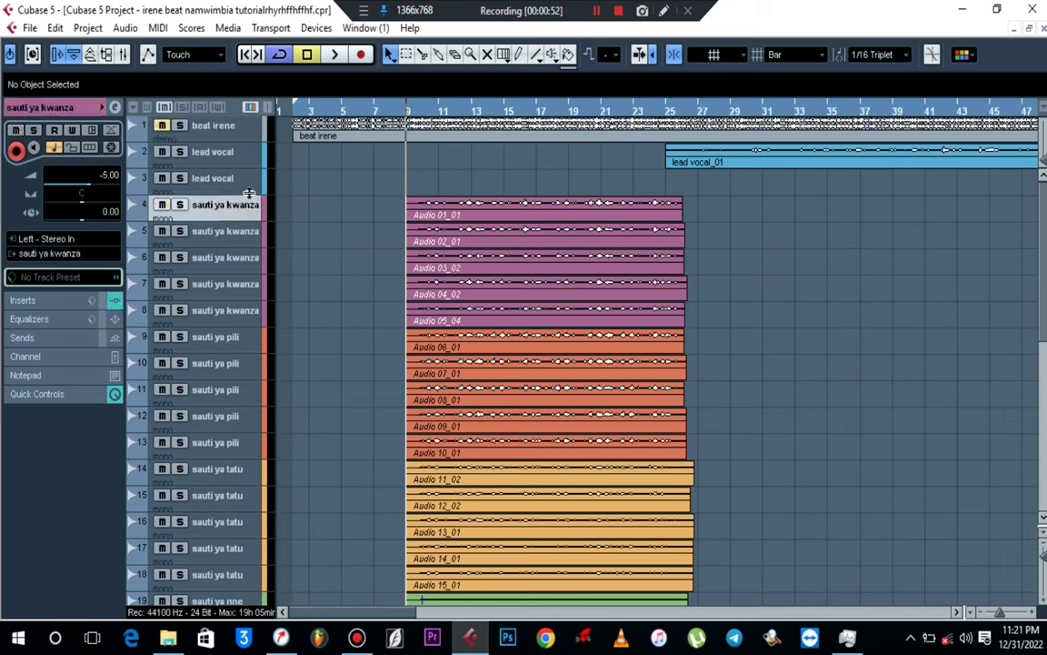
double_click(111, 175)
type("00")
Step: Step through the remaining sauti ya kwanza tracks and set the first sauti ya pili track's volume (track 9) to 0
key("Down")
key("Down")
key("Down")
key("Down")
key("Down")
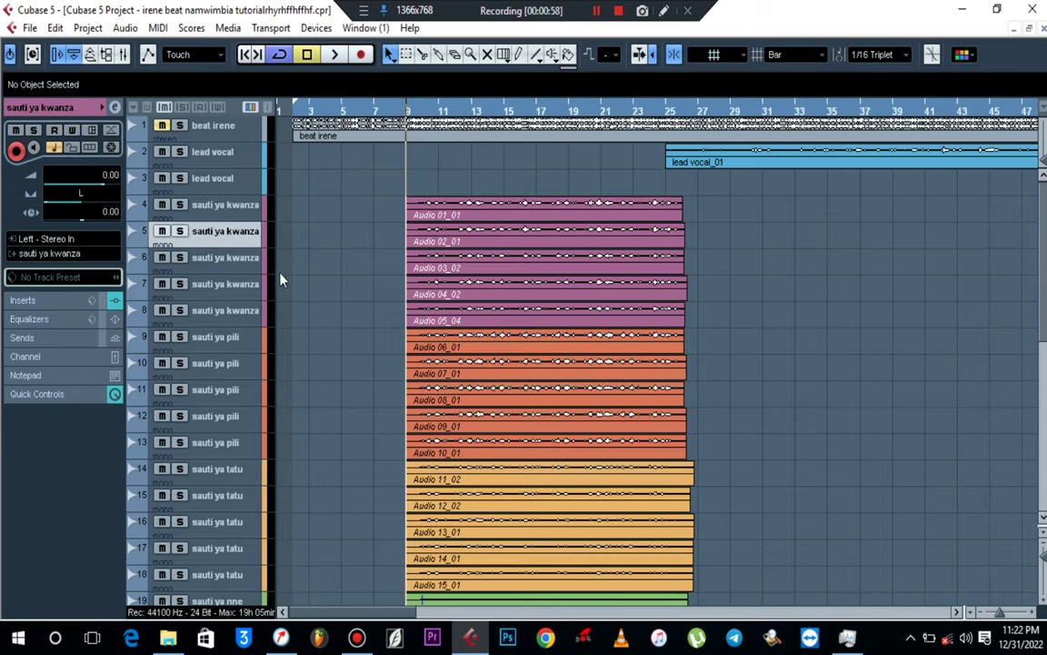
scroll(309, 262, "down", 3)
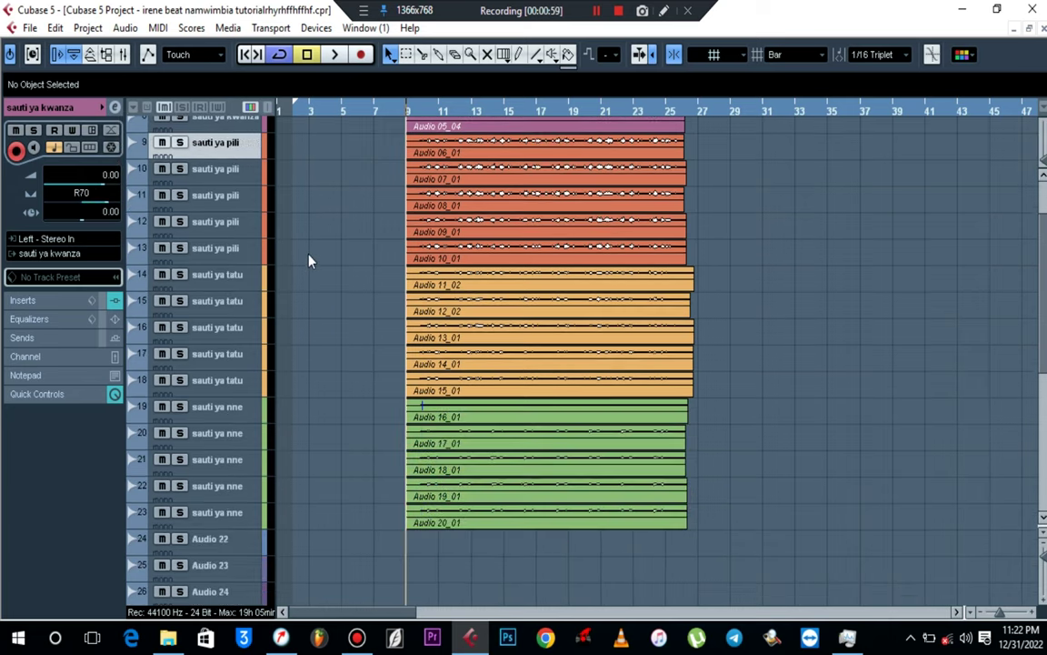
double_click(108, 175)
type("00")
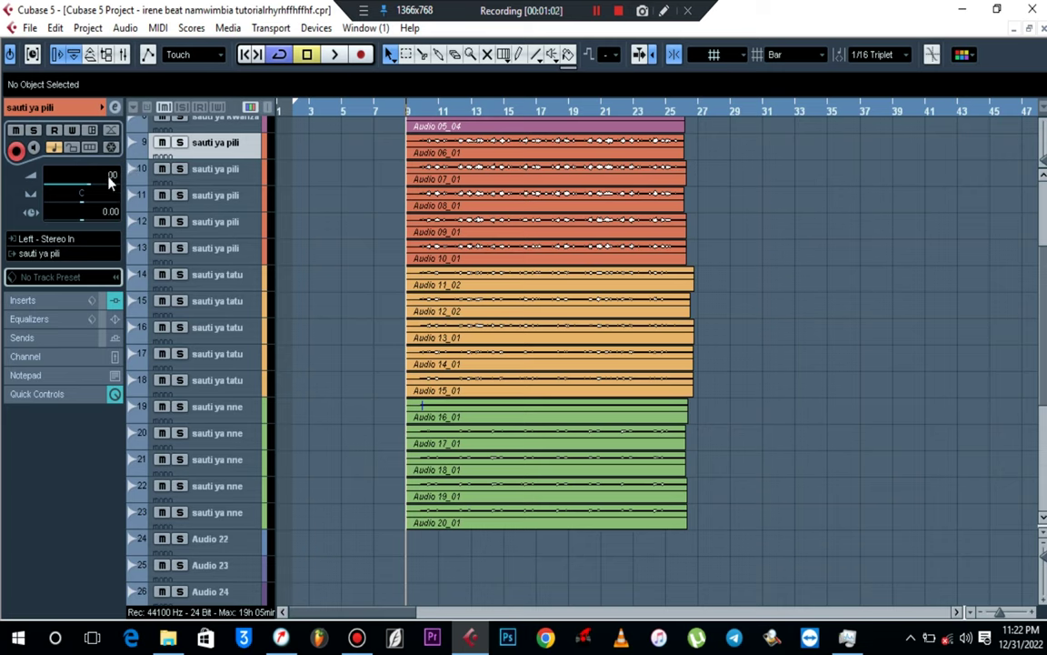
Step: Go through the other sauti ya pili tracks and set the first sauti ya tatu track's volume (track 14) to 0
key("Down")
key("Down")
key("Down")
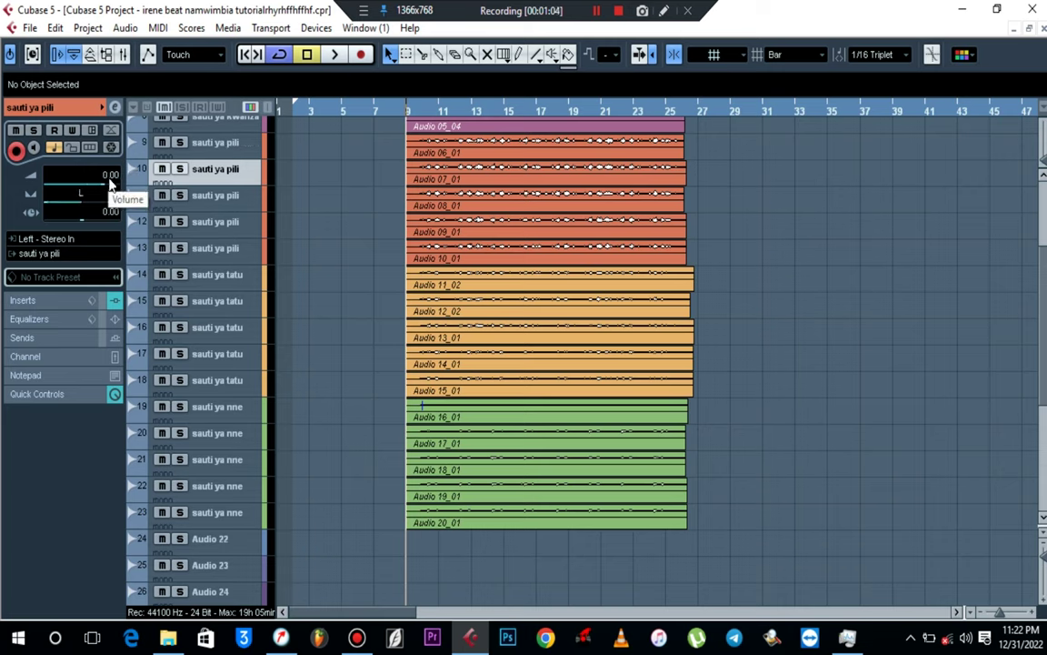
key("Down")
key("Down")
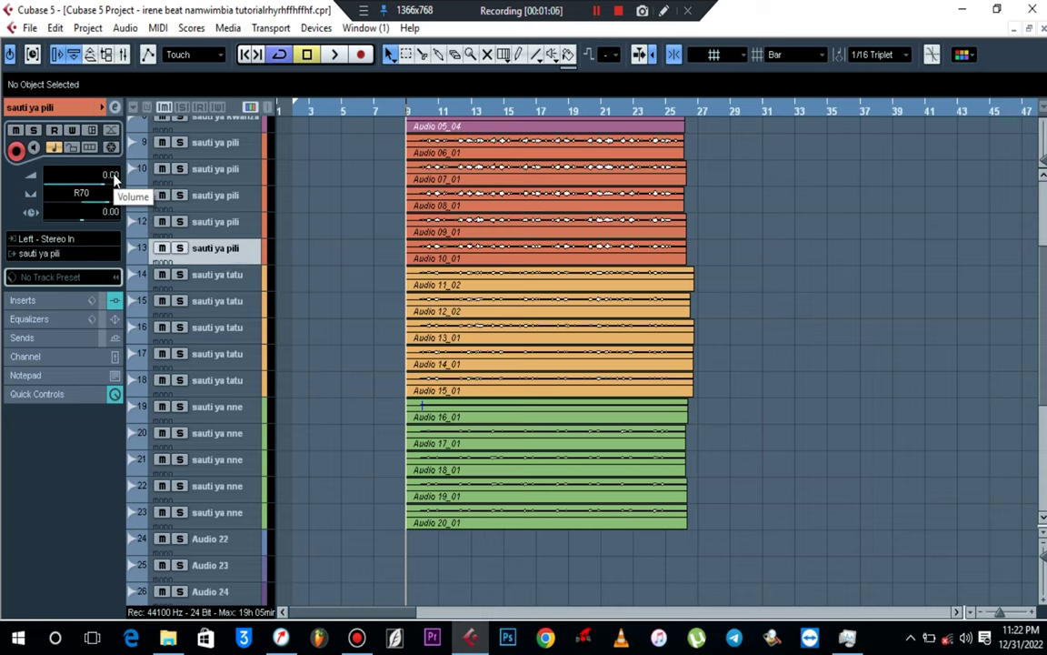
double_click(111, 175)
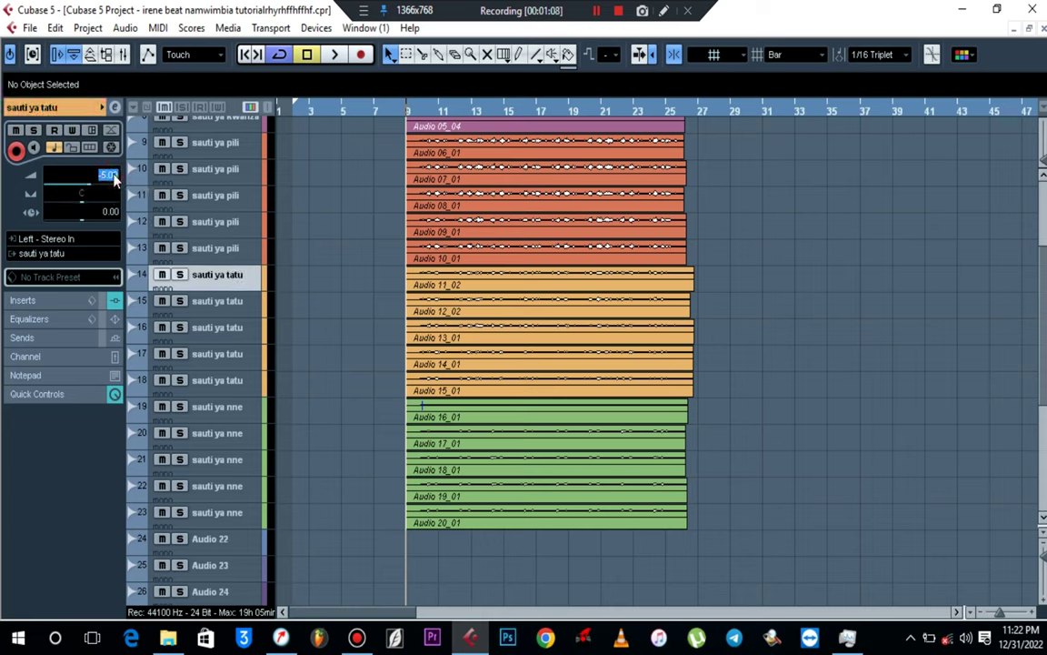
type("0")
key("Return")
Step: Go through the other sauti ya tatu tracks and set the first sauti ya nne track's volume (track 19) to 0
key("Down")
key("Down")
key("Down")
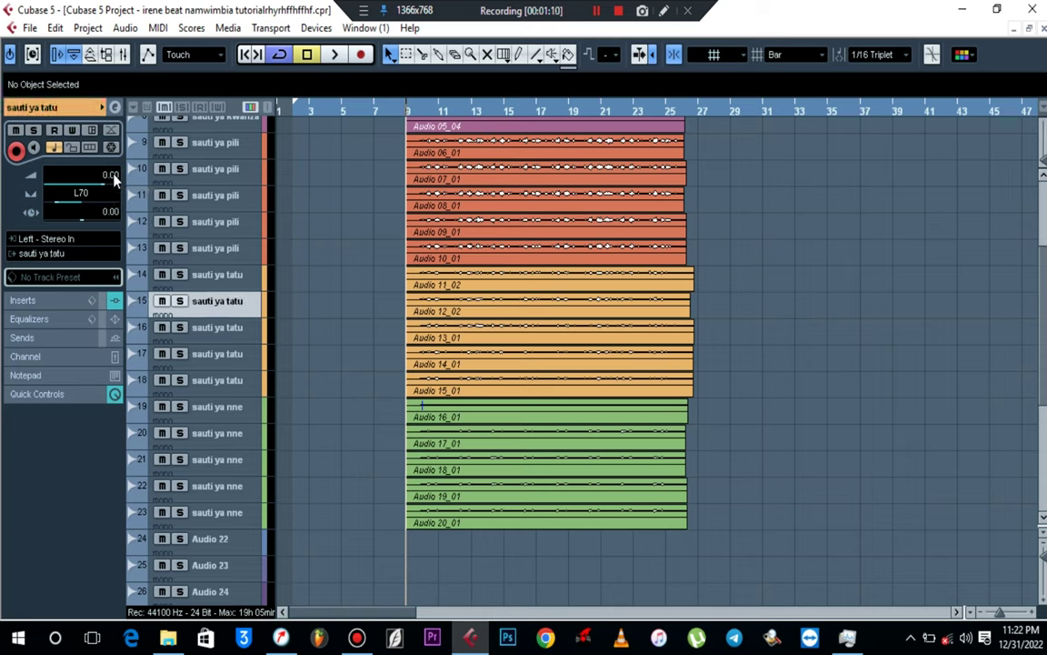
key("Down")
key("Down")
double_click(111, 175)
type("00")
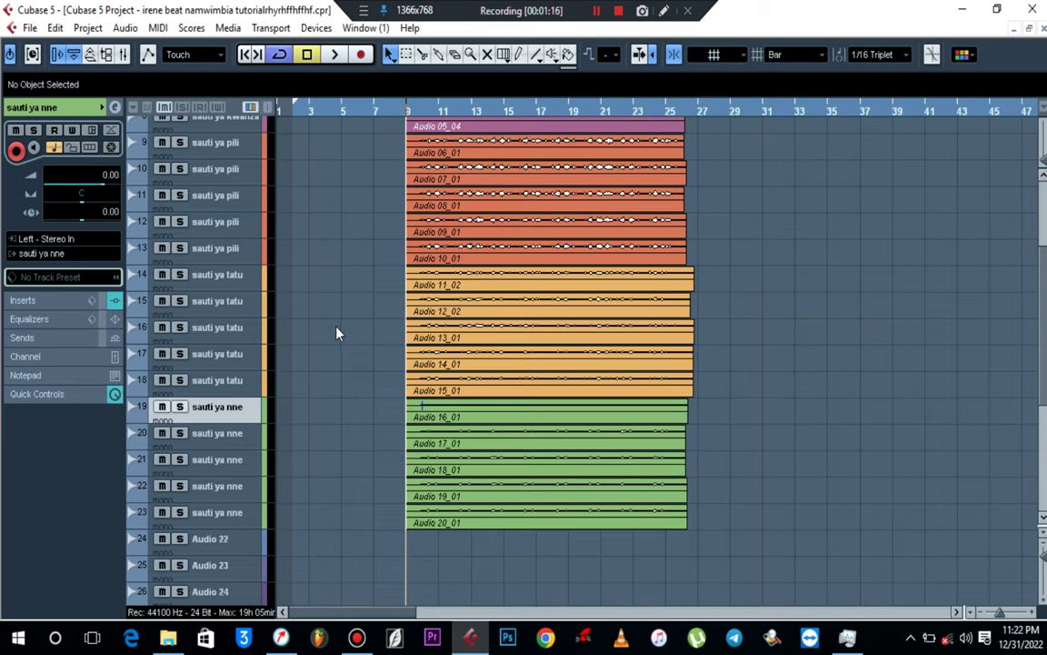
Step: Check the volume and pan settings of the remaining sauti ya nne tracks
key("Down")
key("Down")
key("Down")
key("Down")
key("Down")
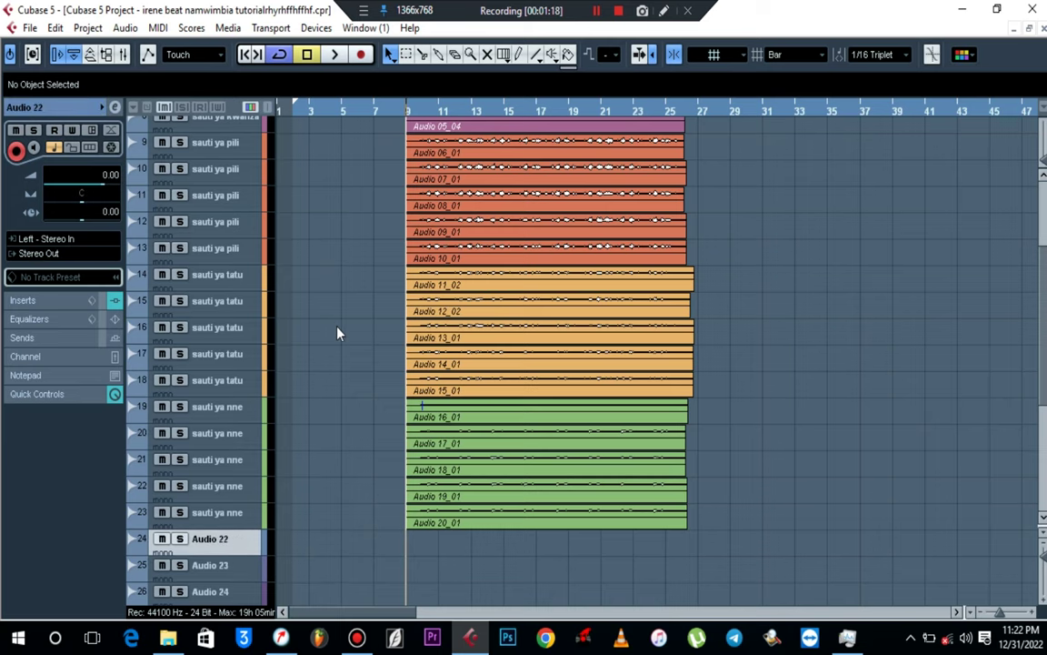
key("Up")
scroll(337, 333, "up", 4)
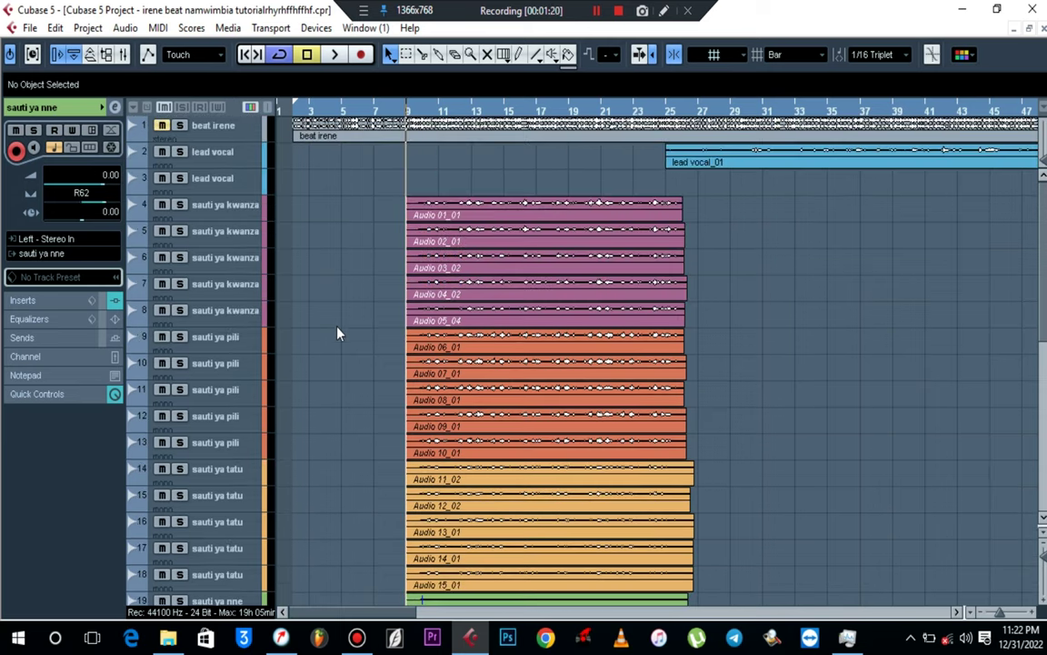
Step: Select the five sauti ya kwanza tracks (4 to 8) and solo the sauti ya kwanza group track
left_click(232, 214)
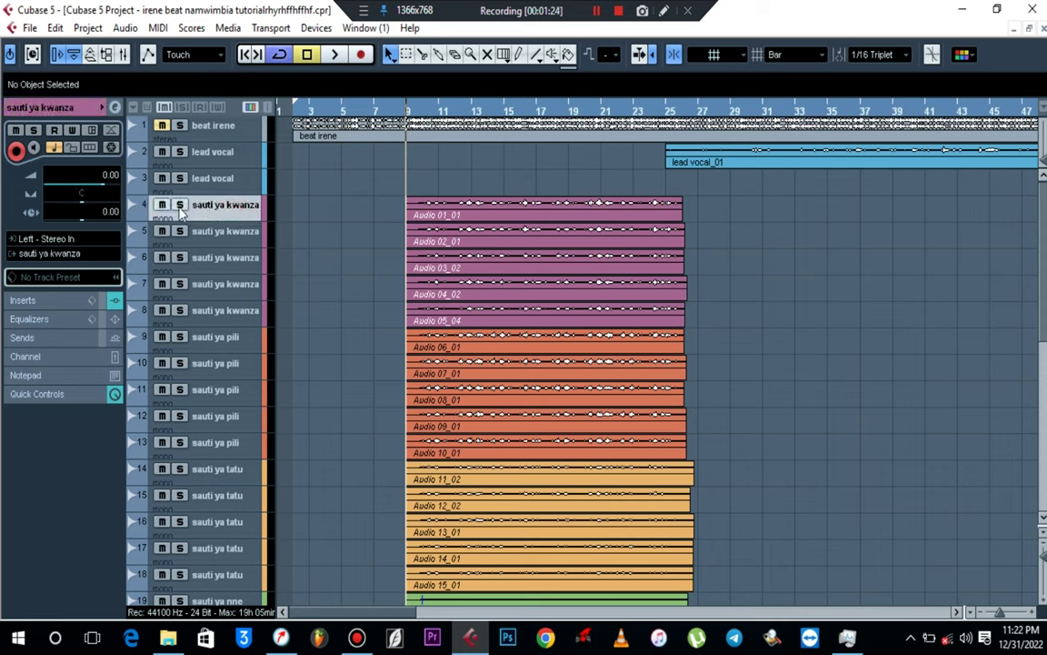
left_click(234, 241)
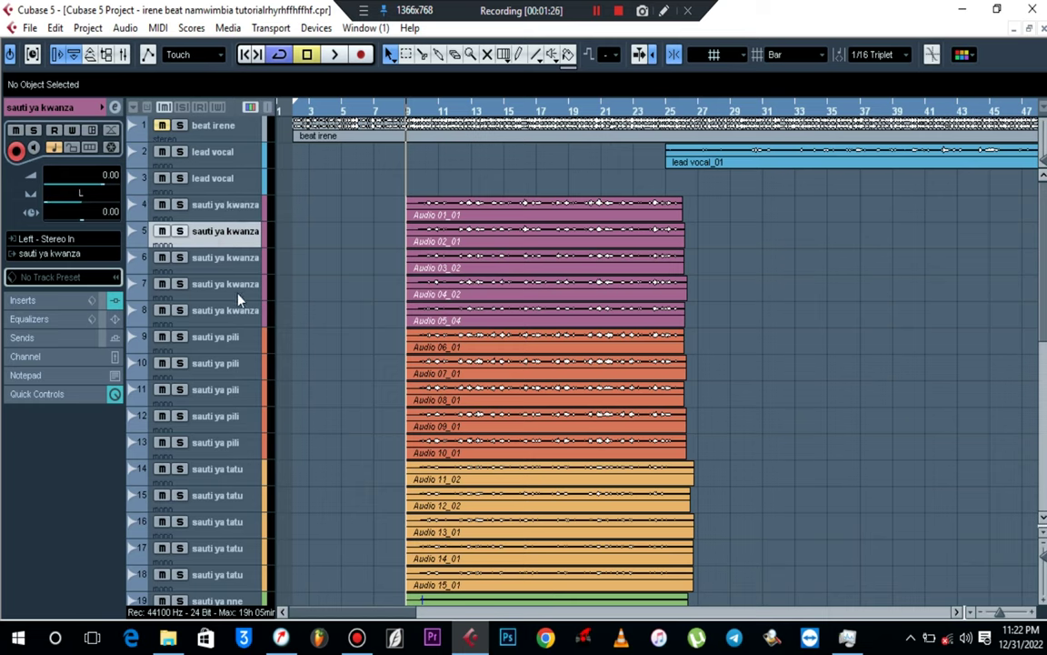
left_click(230, 209)
left_click(227, 310, "shift")
scroll(432, 313, "down", 6)
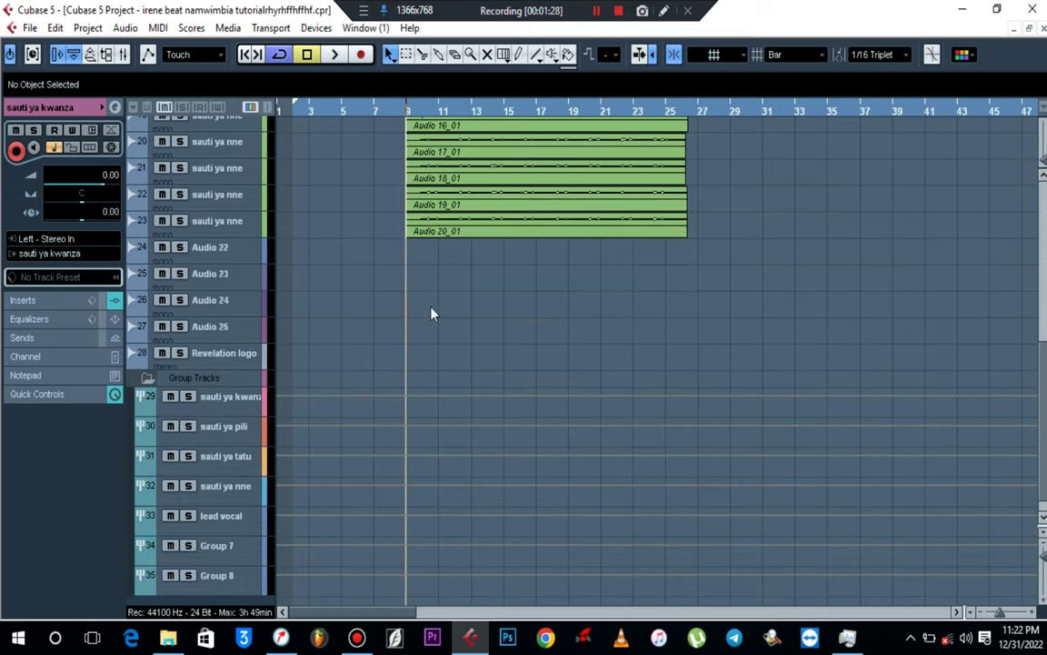
left_click(188, 397)
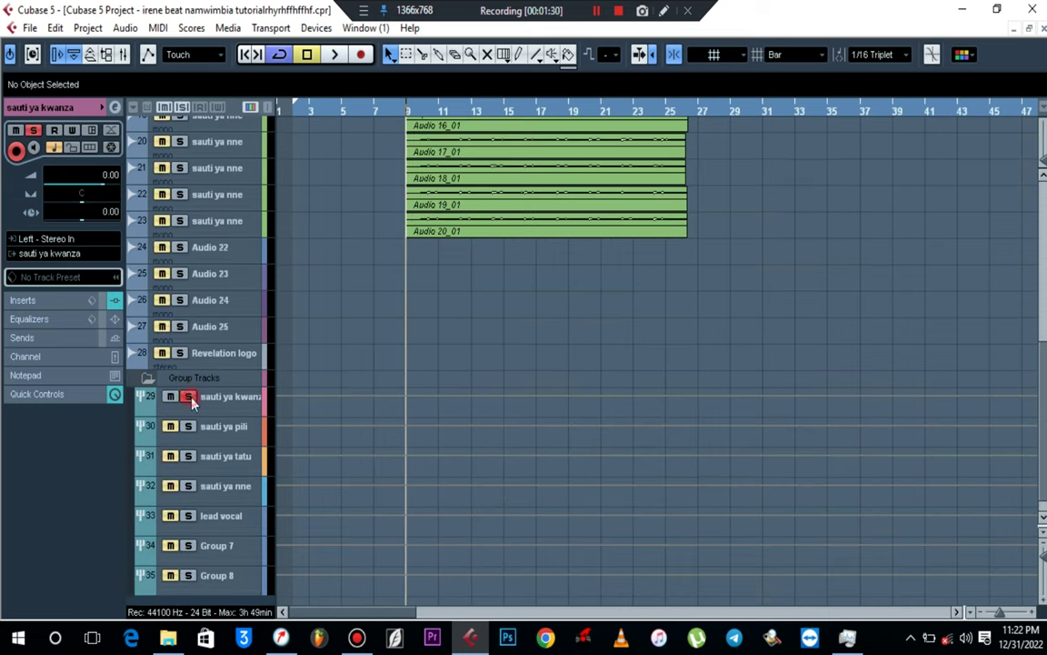
scroll(365, 342, "up", 6)
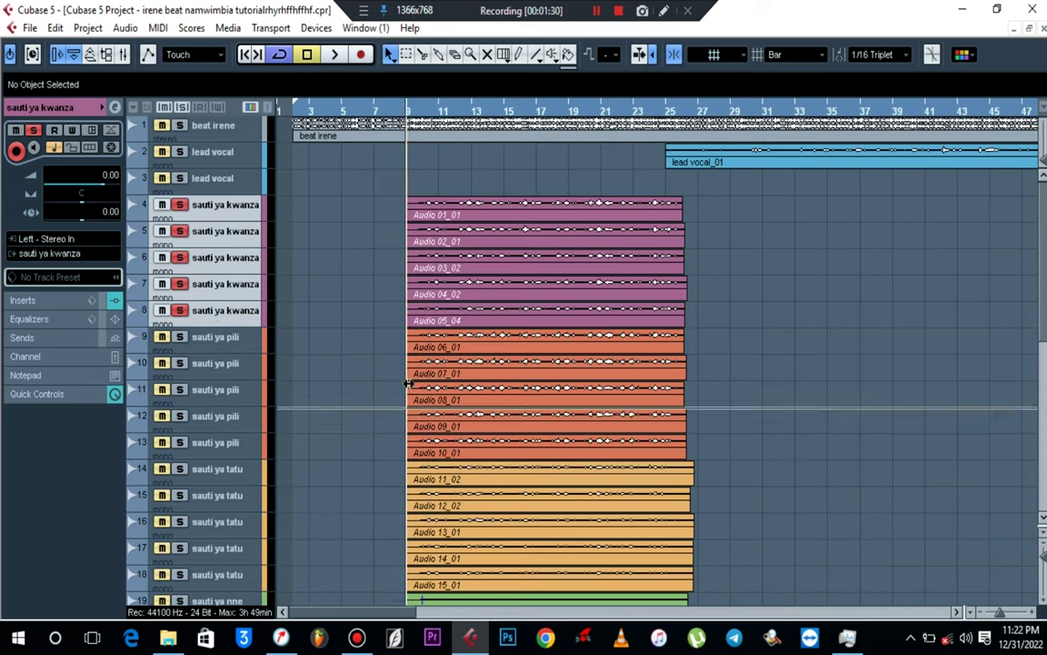
Step: Enlarge the track heights and review the pan positions of the five sauti ya kwanza tracks
left_click(200, 155)
left_click(234, 211)
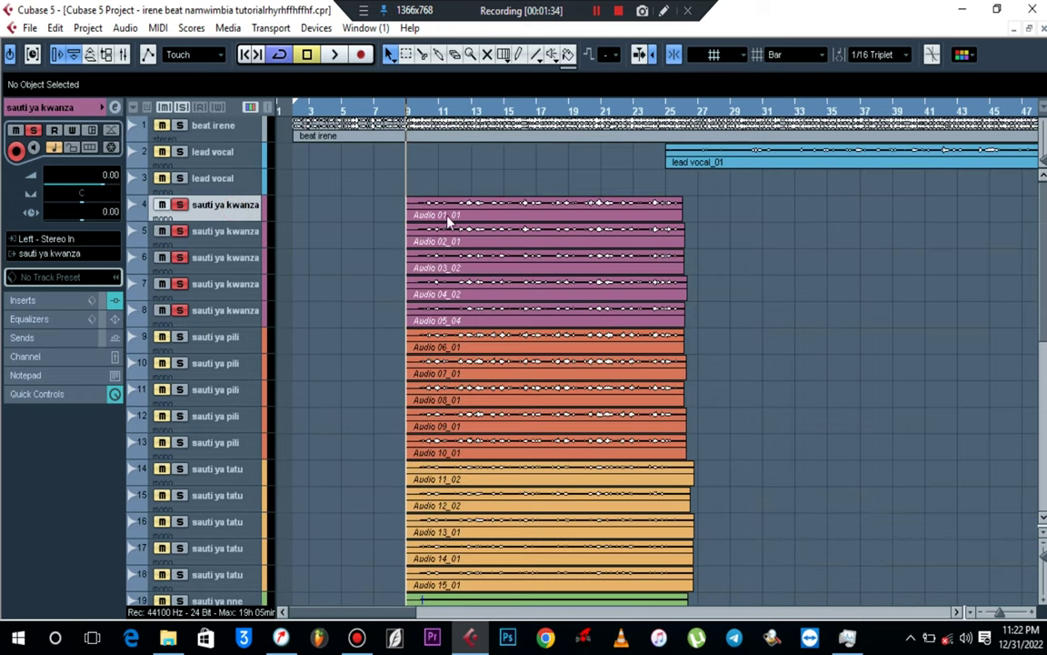
left_click(1043, 597)
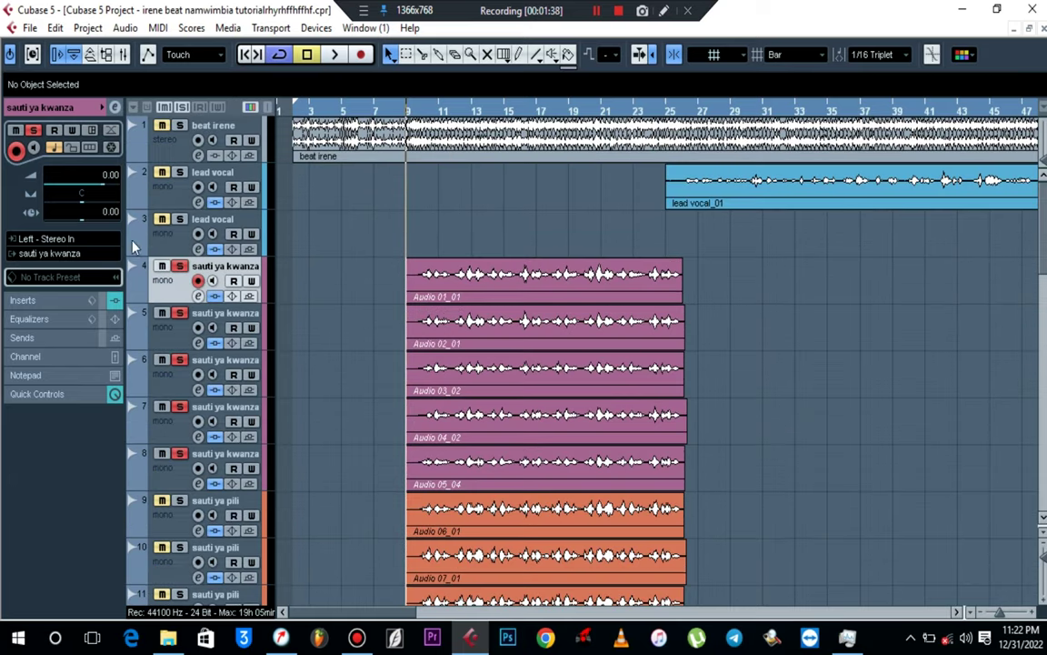
left_click(167, 333)
key("Down")
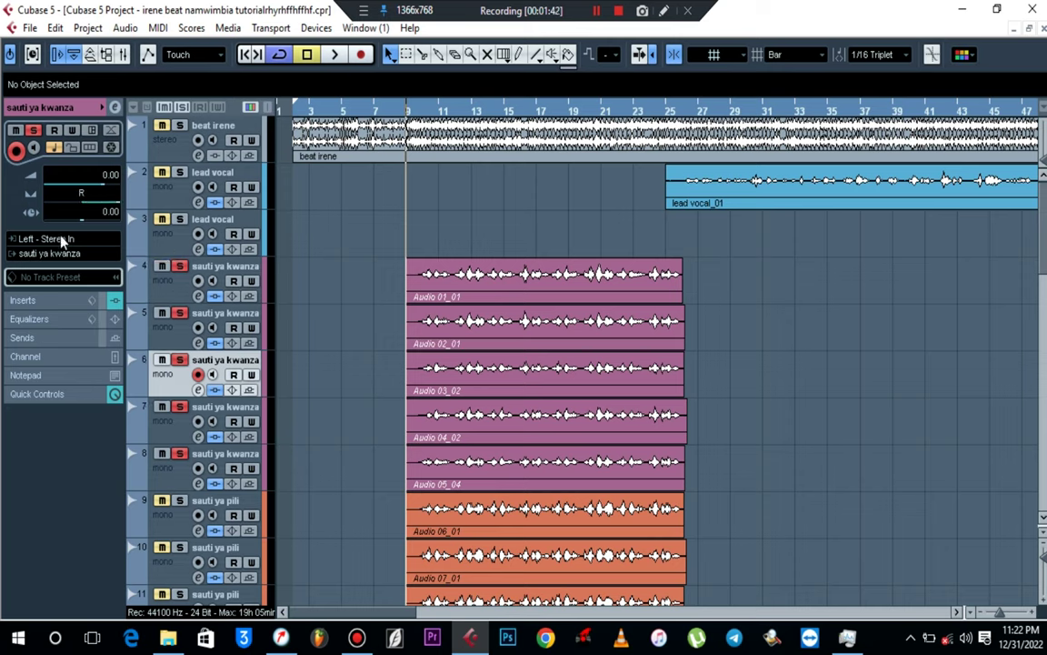
key("Down")
key("Down")
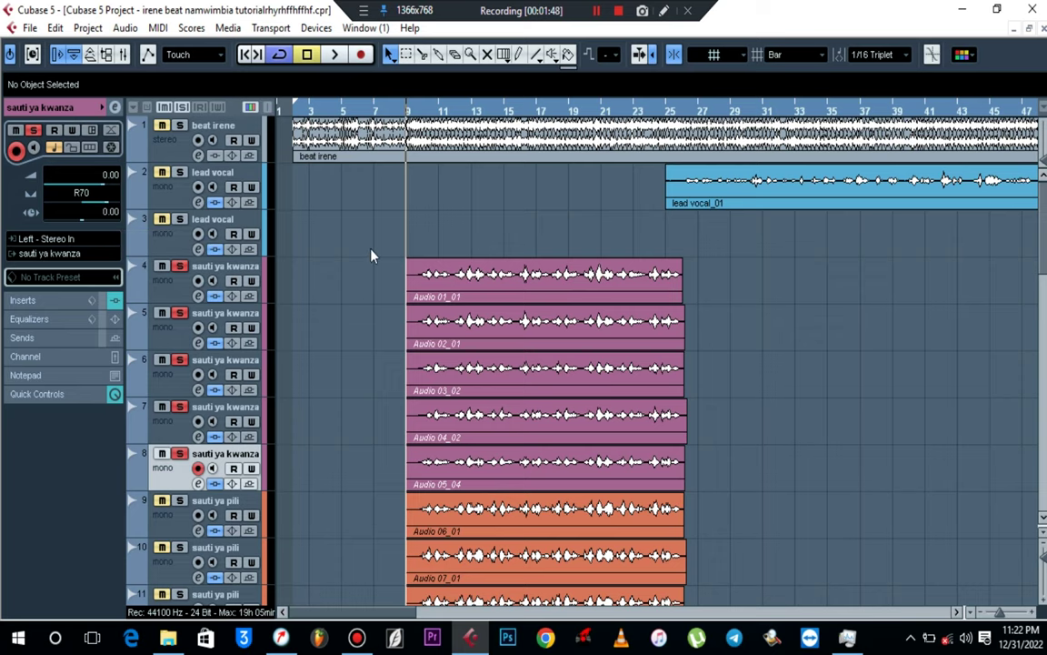
Step: Select the sauti ya kwanza group track and play the soloed vocals from bar 9
scroll(371, 319, "down", 15)
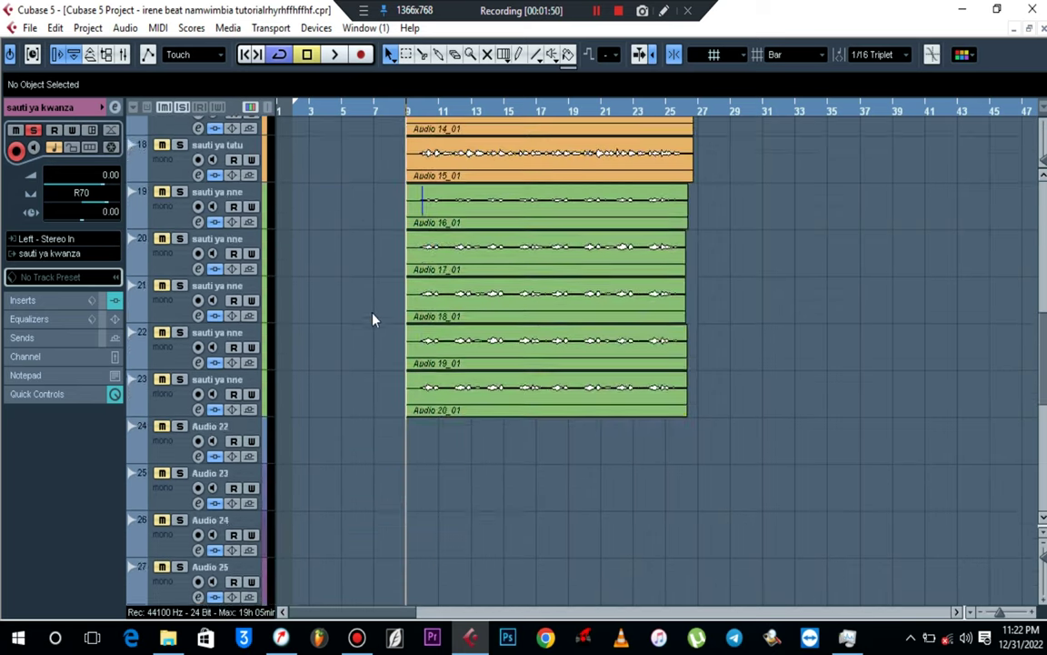
left_click(223, 234)
key("space")
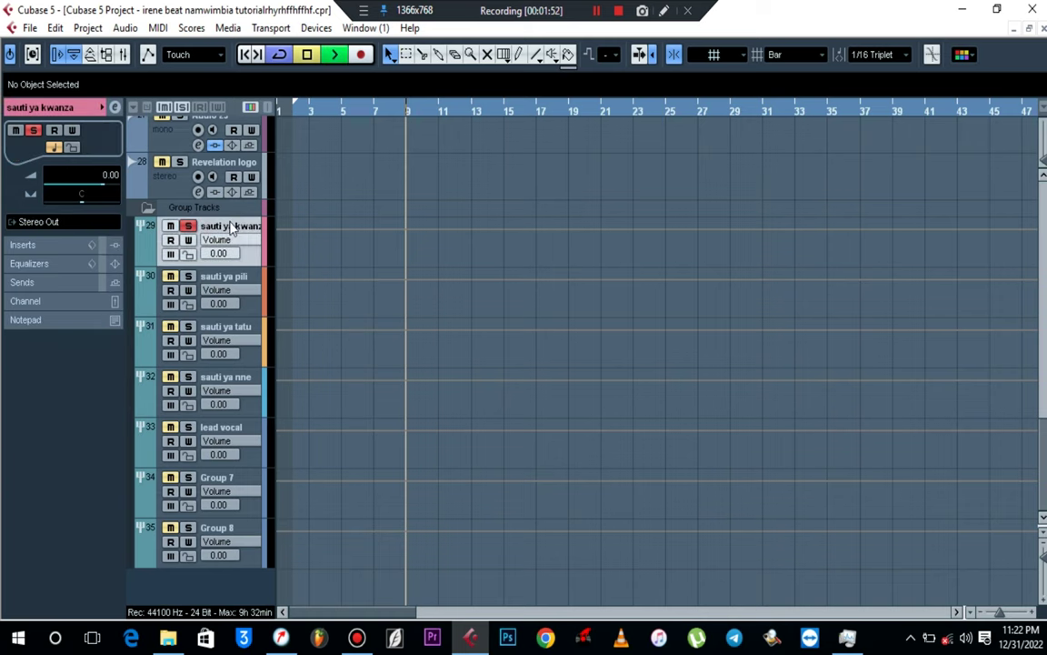
scroll(488, 286, "up", 12)
scroll(489, 288, "up", 10)
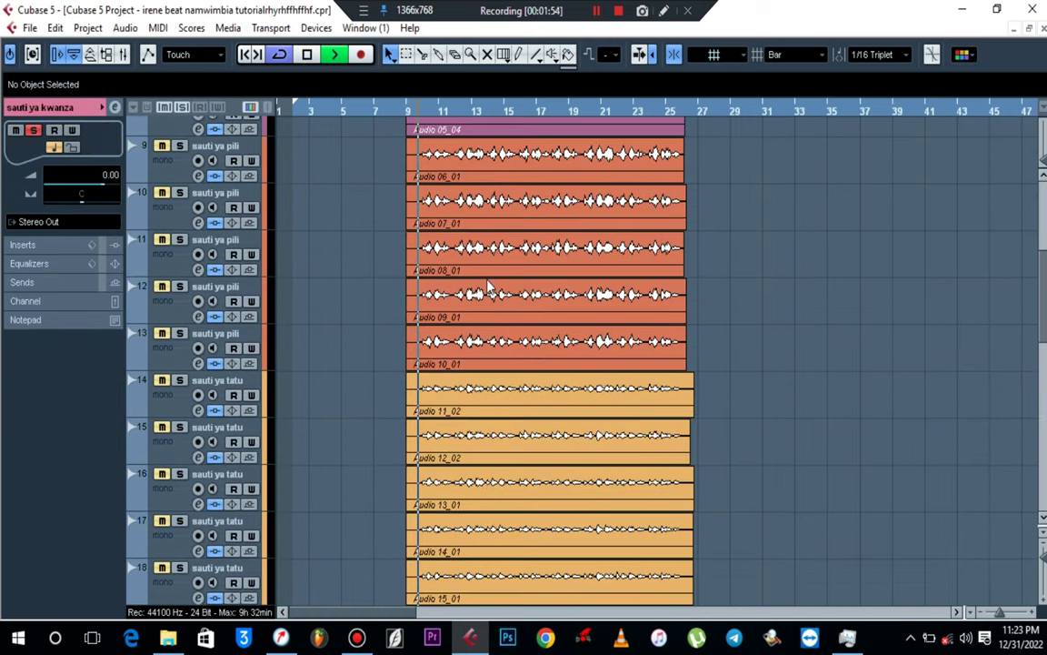
Step: Stop playback, set the grid type to Beat and place the cursor at about beat 4 of bar 9
key("h")
key("h")
key("h")
key("h")
key("h")
key("h")
key("h")
key("h")
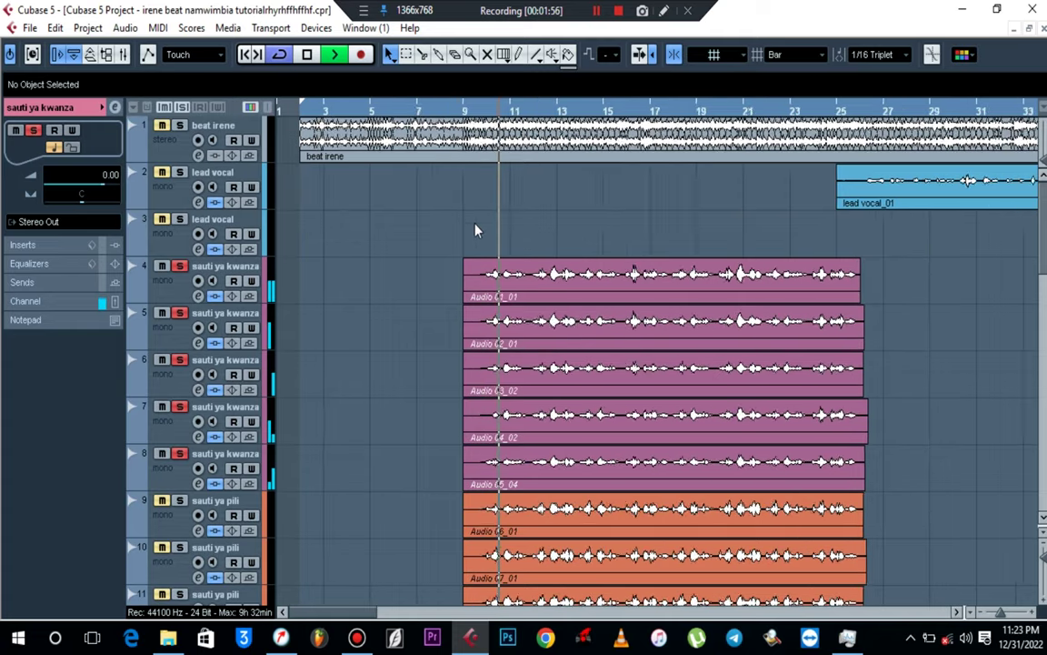
key("h")
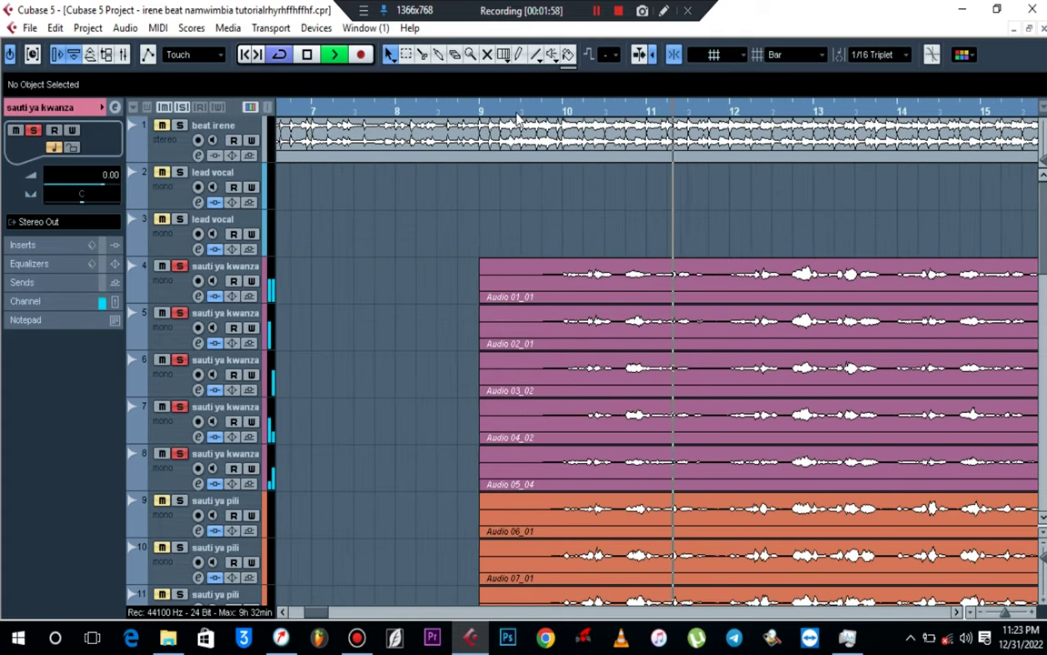
key("space")
left_click(786, 55)
left_click(800, 90)
left_click(548, 110)
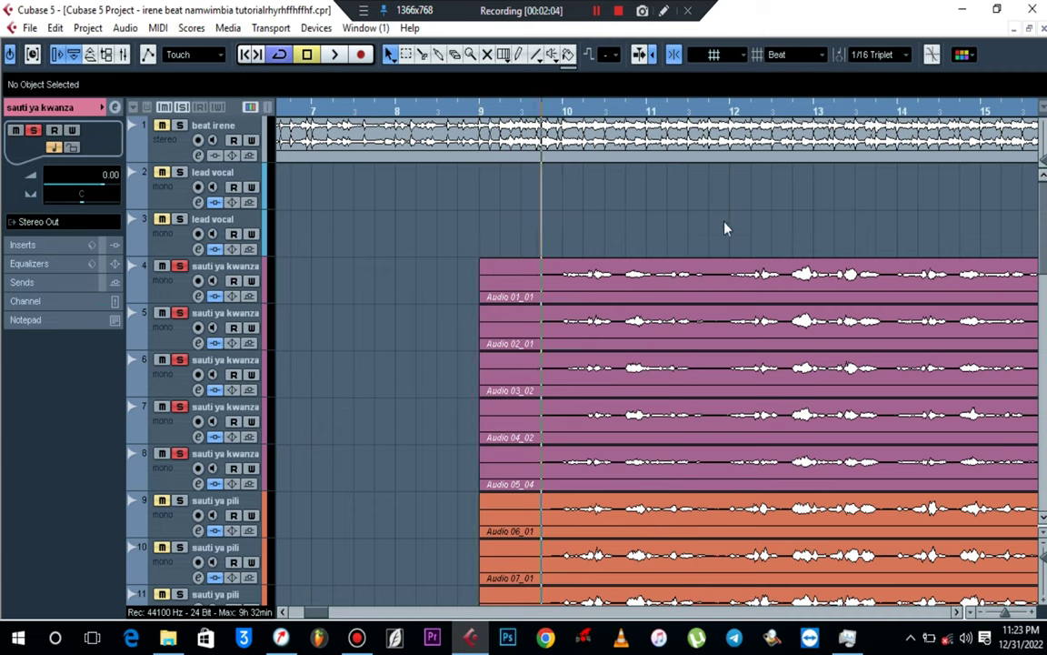
Step: Select the Audio 01_01 and Audio 02_01 clips and set the loop range from about bar 9 beat 4 to just before bar 26 during playback
left_click_drag(727, 233, 741, 333)
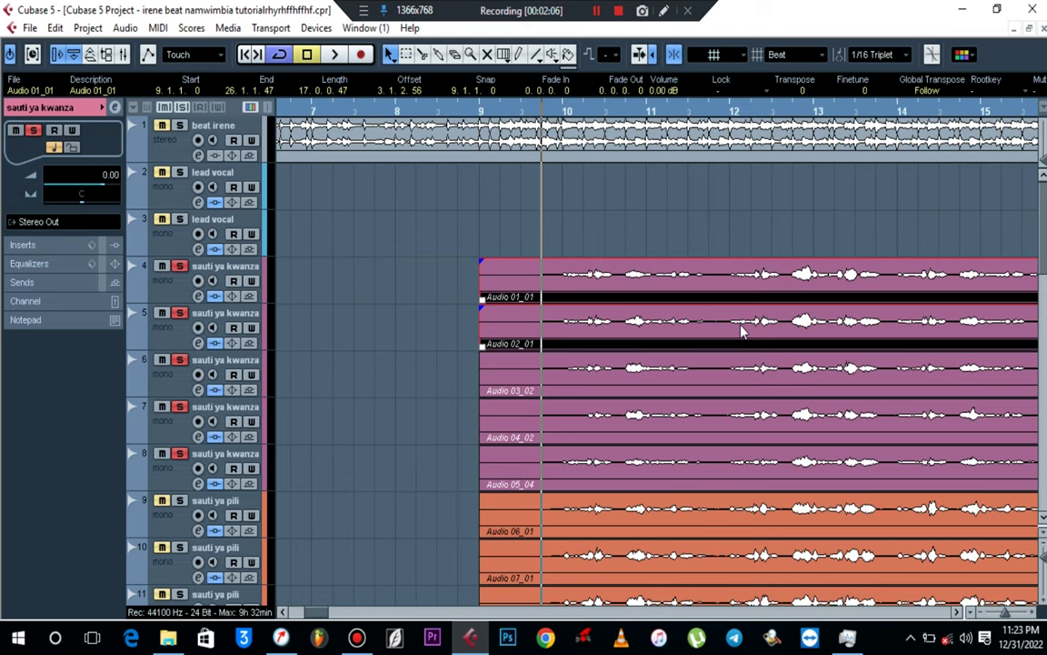
key("space")
key("g")
key("g")
key("g")
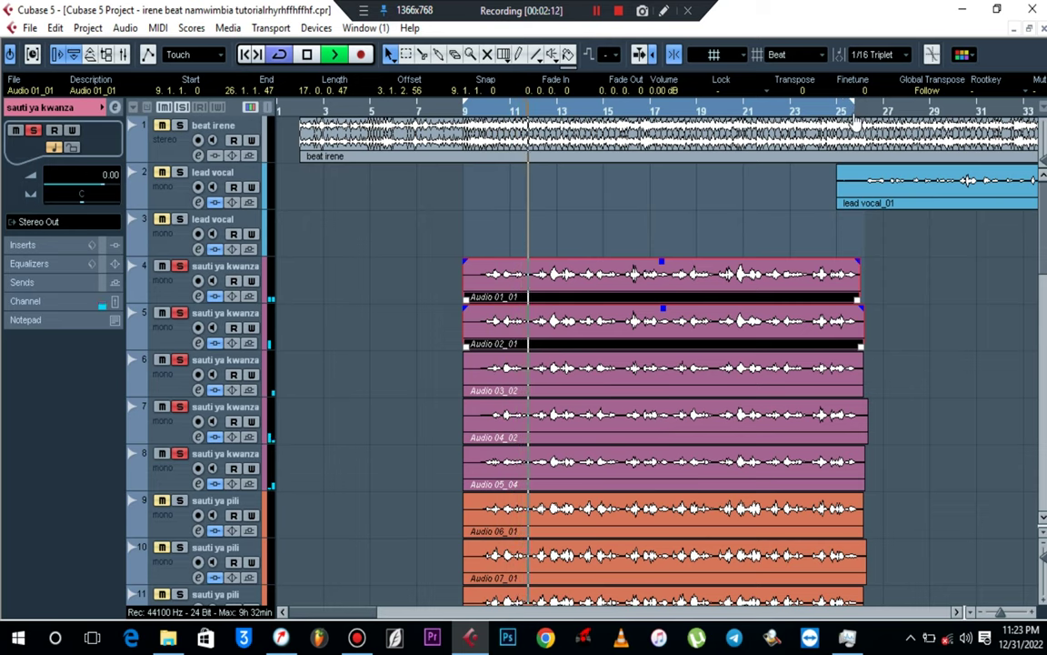
left_click(474, 110)
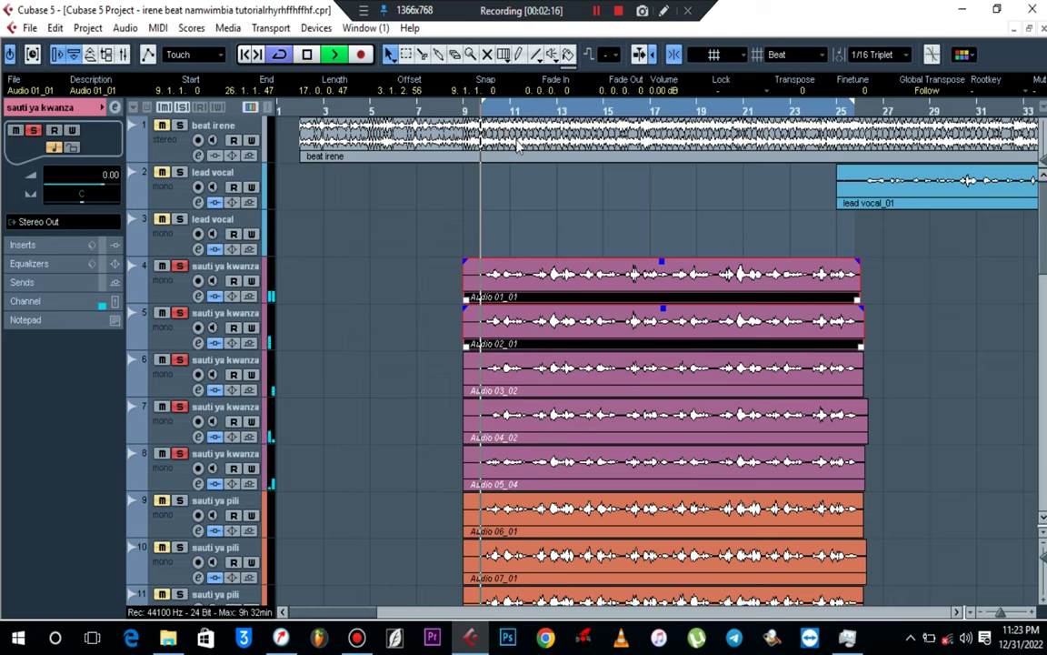
Step: Stop playback and insert the MultibandCompressor dynamics effect in the first insert slot of the sauti ya kwanza group channel
left_click(549, 214)
scroll(549, 217, "down", 4)
key("space")
scroll(549, 218, "down", 6)
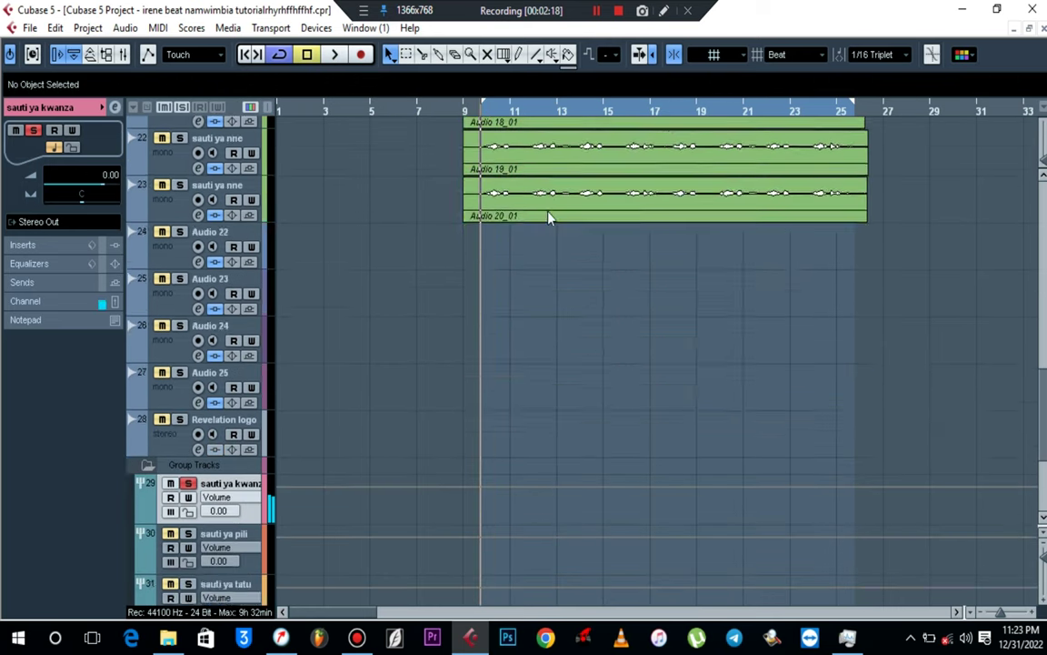
scroll(510, 232, "down", 4)
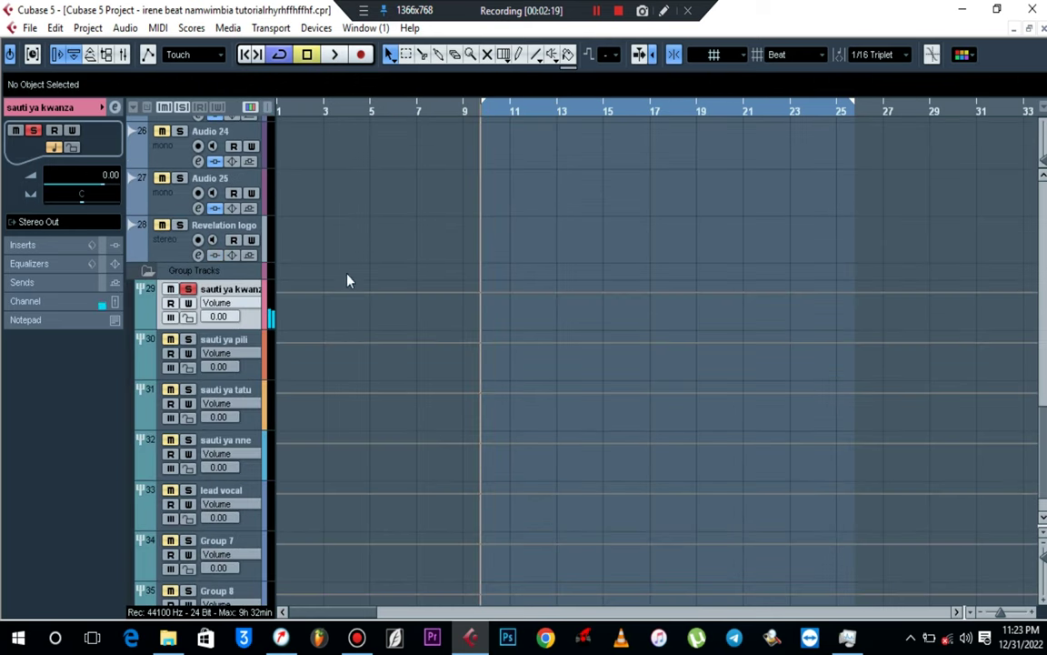
left_click(115, 108)
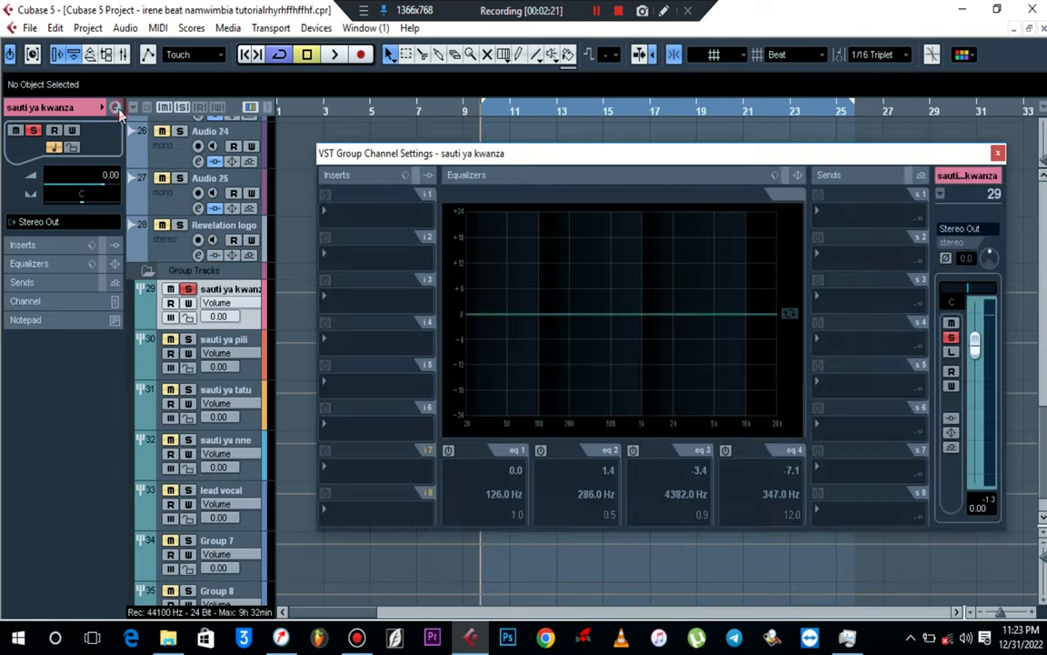
left_click(362, 214)
mouse_move(459, 150)
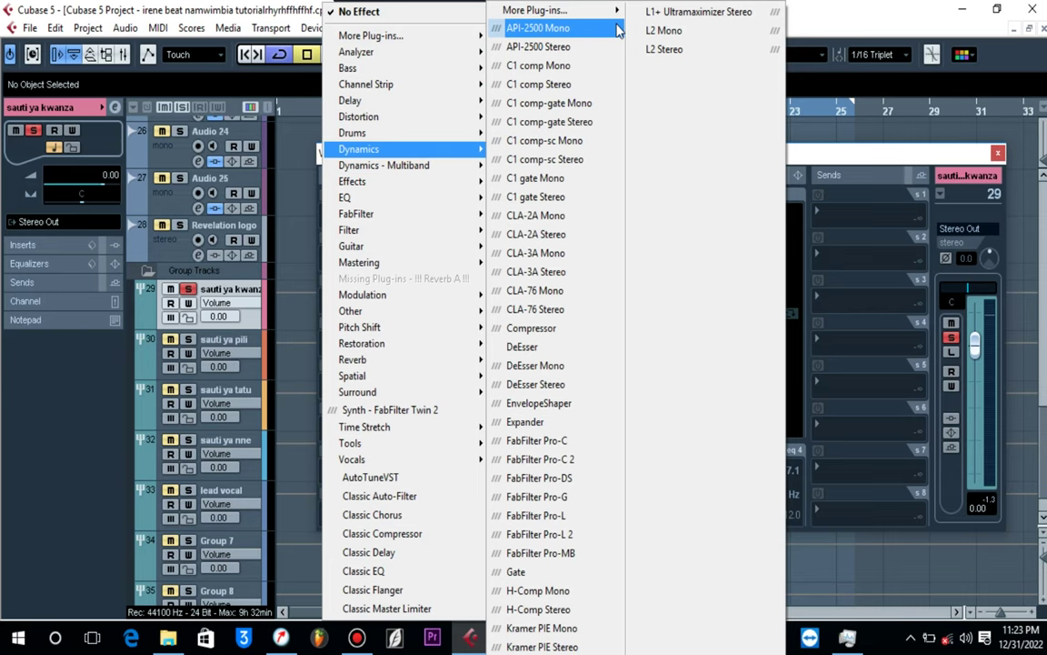
mouse_move(611, 10)
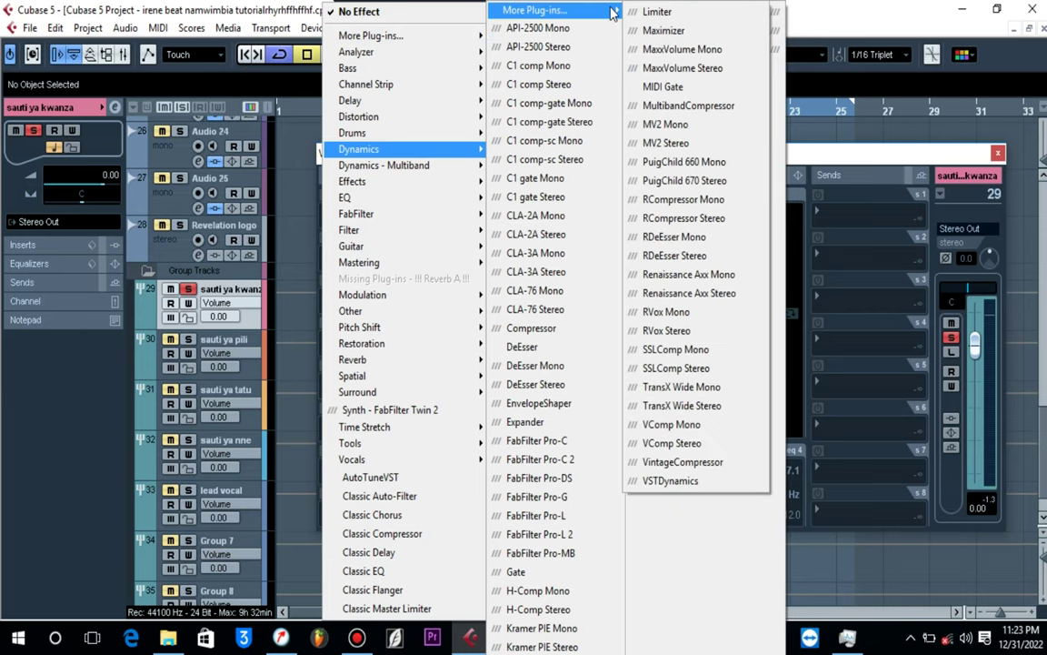
left_click(699, 107)
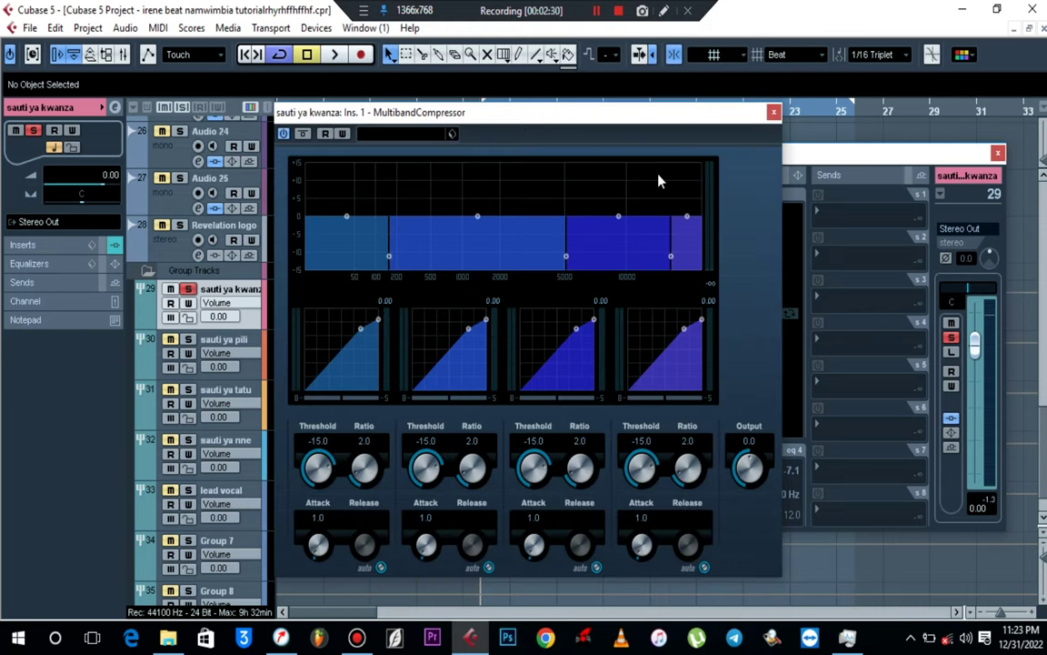
Step: During playback, raise the MultibandCompressor's two highest bands slightly above 0 dB and set the second band's threshold to -20.1
key("space")
mouse_move(620, 222)
left_mouse_down()
mouse_move(624, 130)
mouse_move(627, 264)
mouse_move(619, 211)
left_mouse_up()
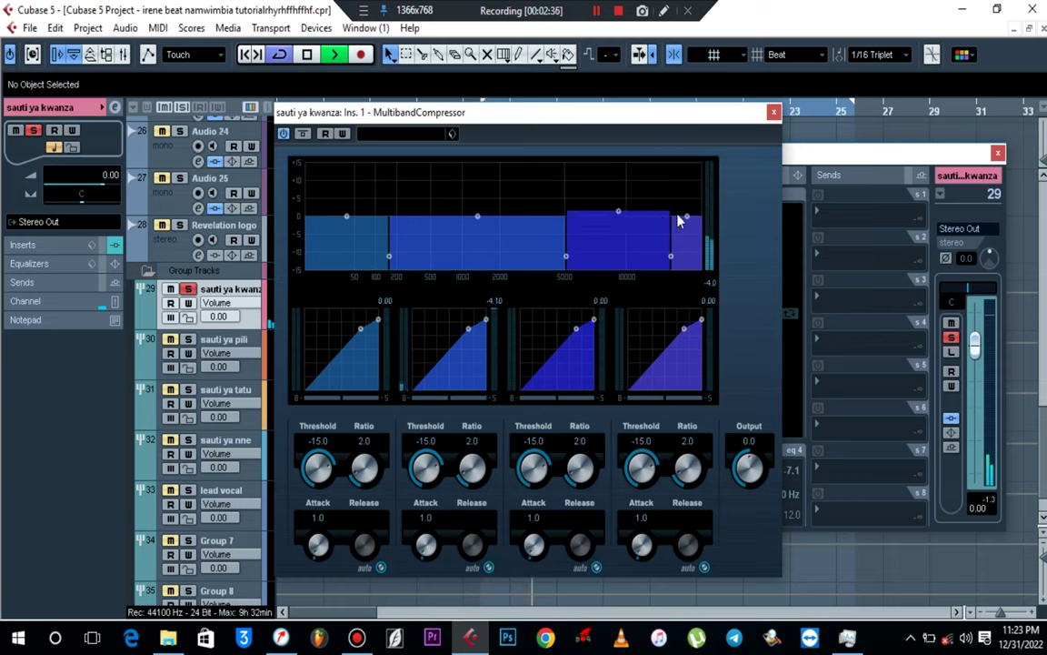
left_click_drag(686, 216, 684, 208)
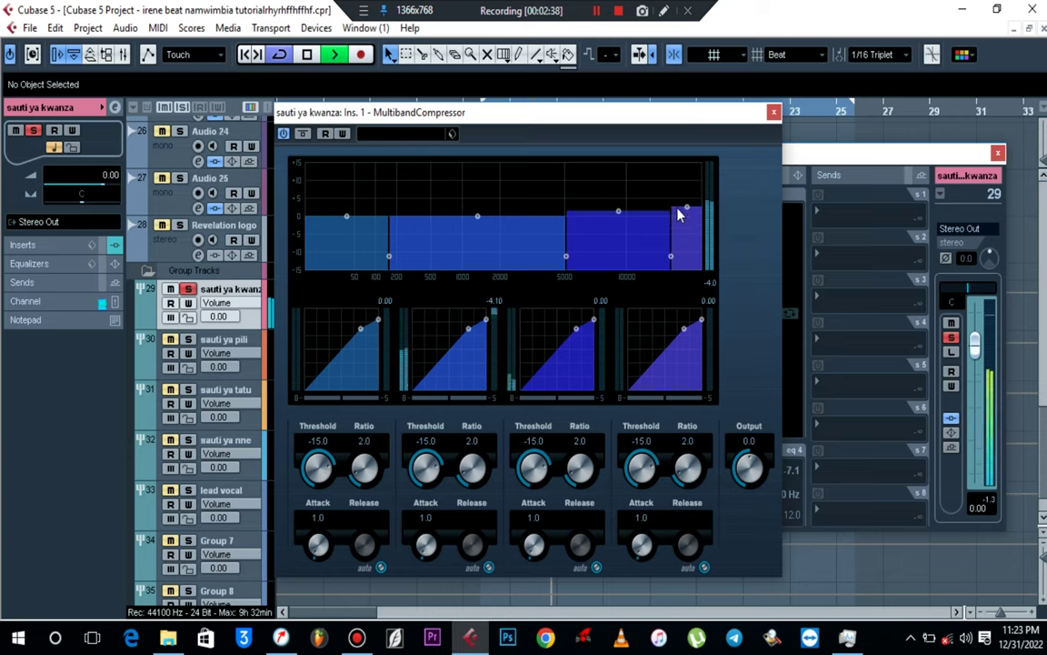
left_click_drag(426, 469, 421, 493)
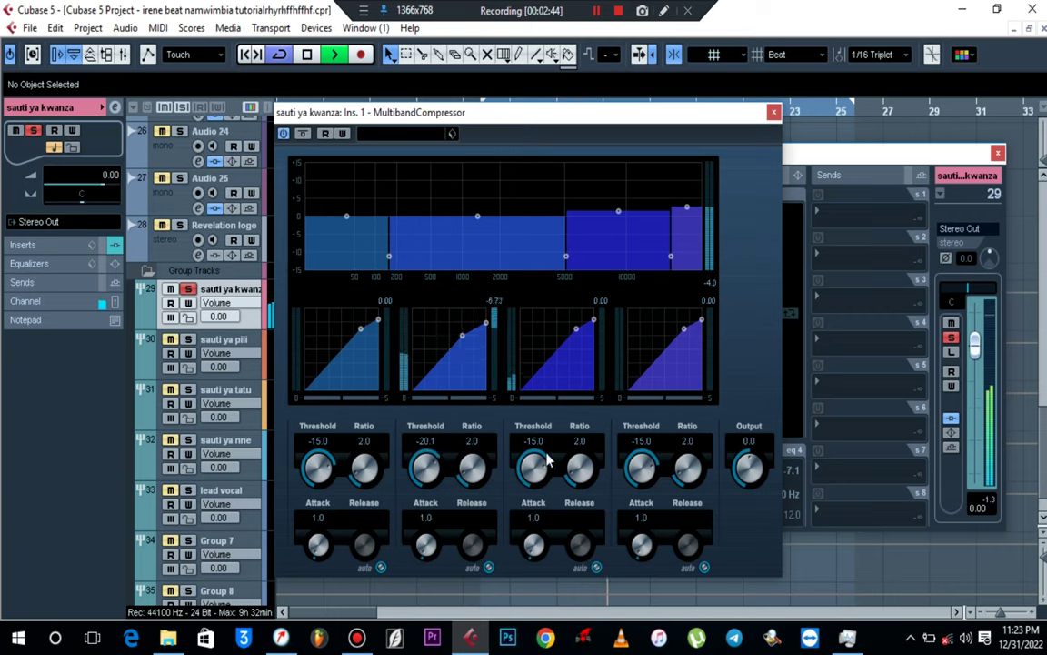
left_click_drag(547, 461, 515, 449)
key("alt+Tab")
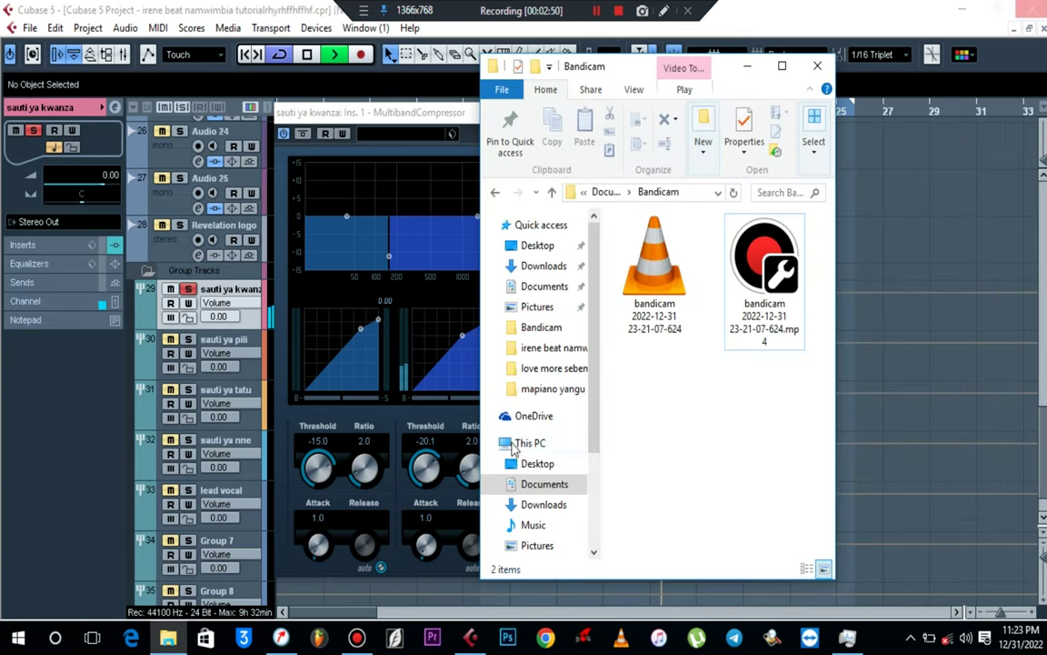
left_click(765, 251)
left_click(896, 224)
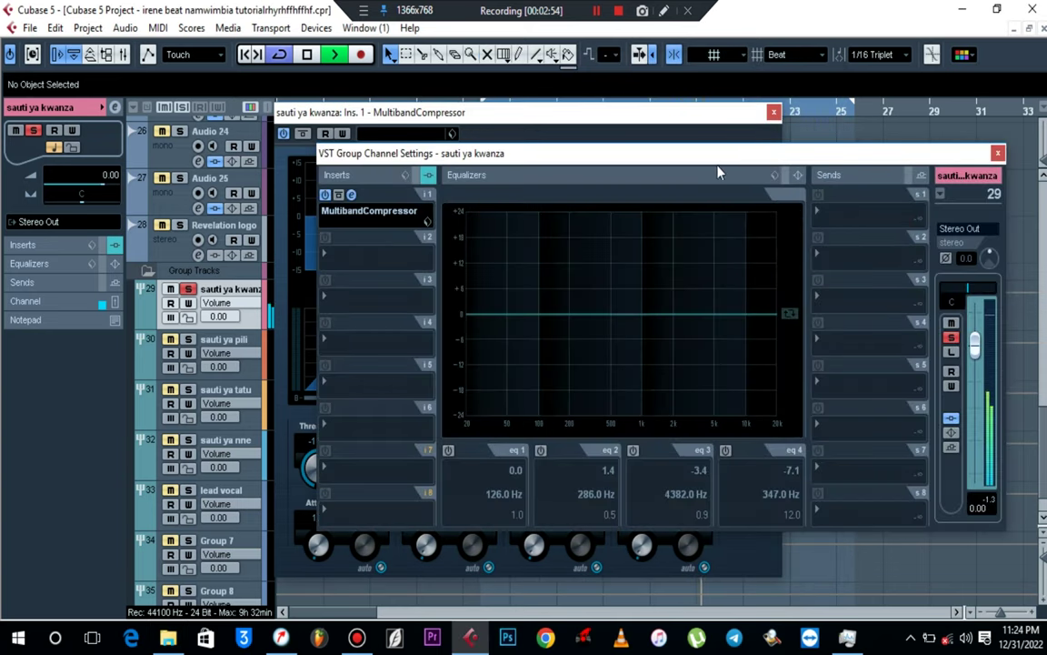
Step: Stop playback, insert the NS1 Stereo noise suppressor in the second insert slot and set its level to 19.8
key("space")
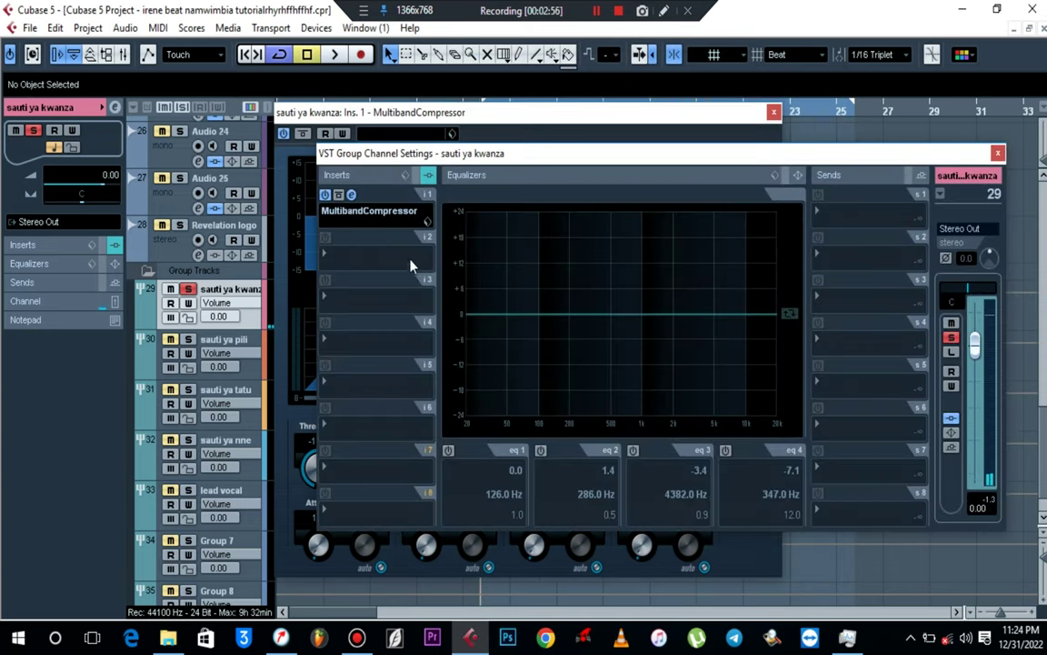
left_click(351, 262)
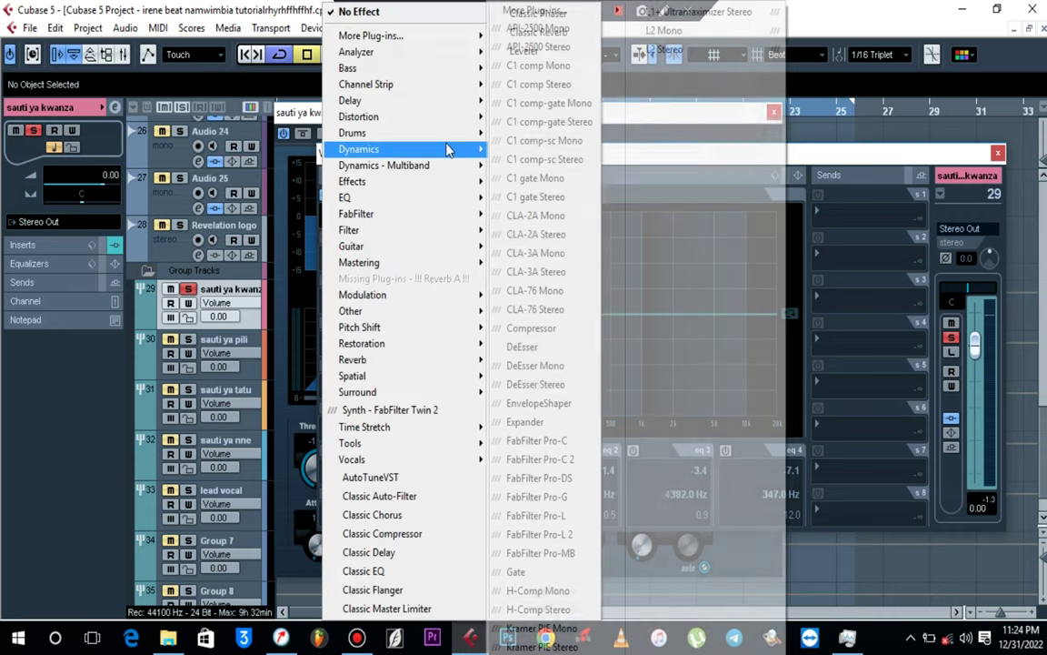
mouse_move(458, 345)
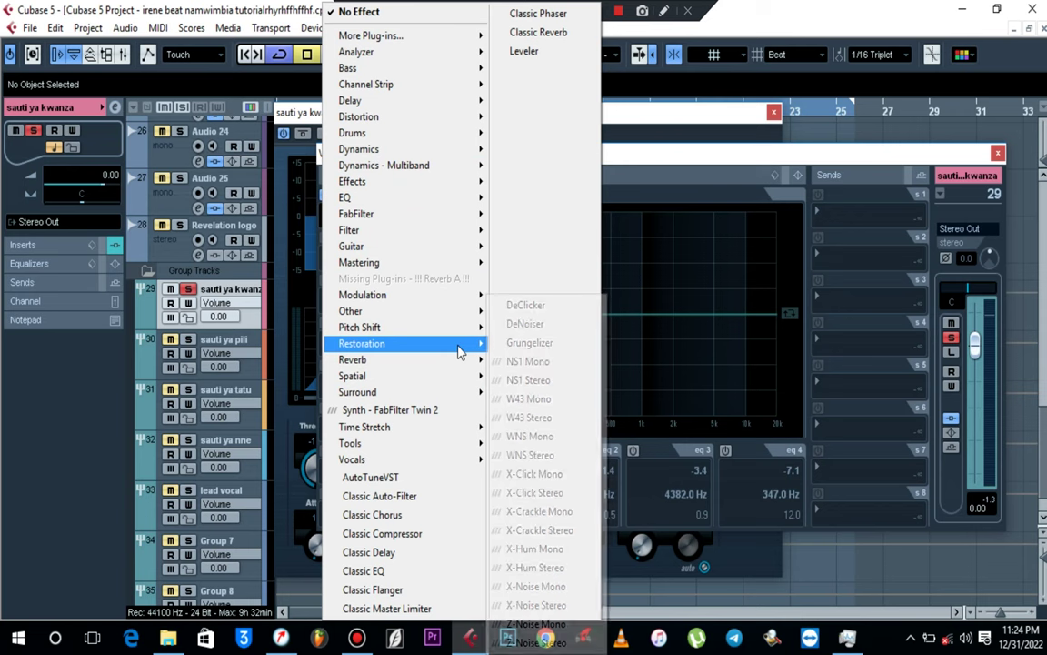
left_click(531, 369)
left_click_drag(597, 499, 596, 442)
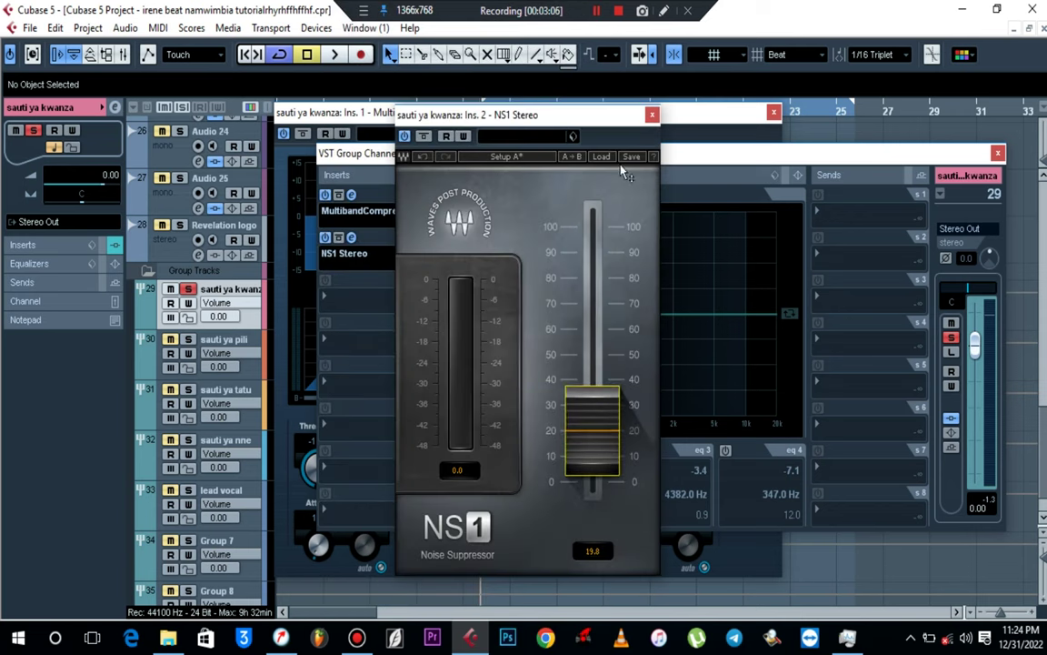
left_click(652, 115)
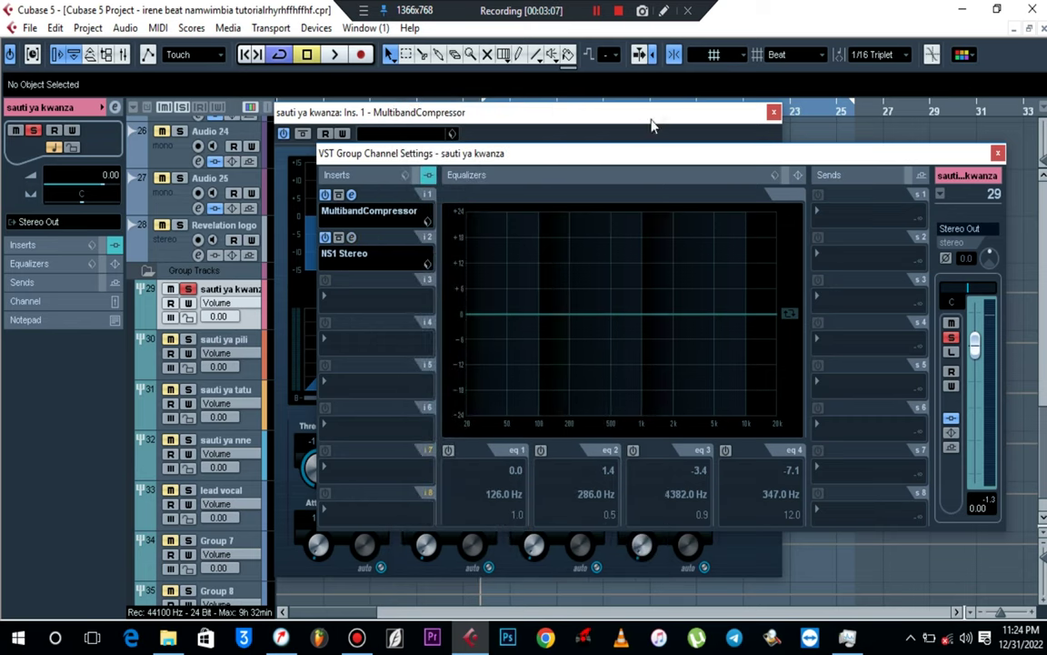
Step: Insert FabFilter Pro-R in the third insert slot, load the Vocal Backings Bright ambience preset and adjust its mix amount
left_click(369, 306)
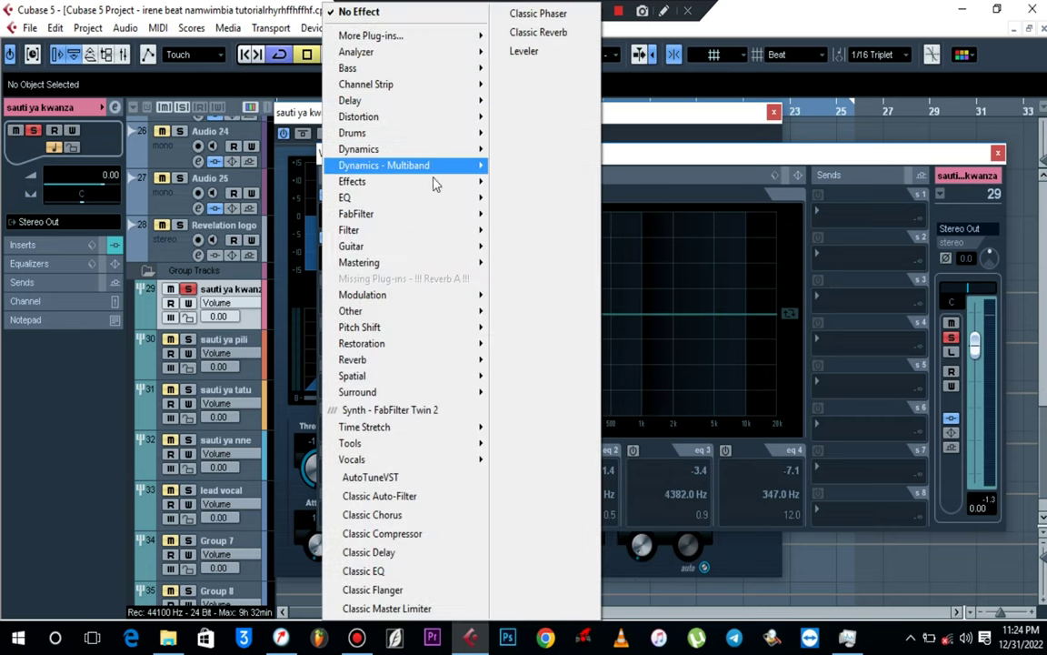
mouse_move(431, 362)
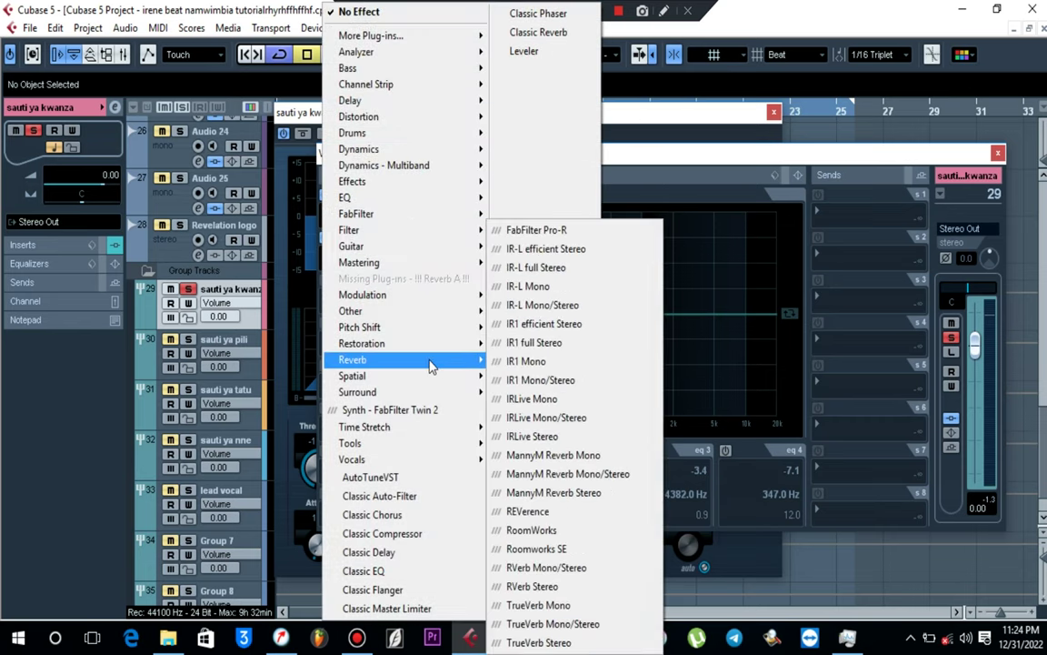
left_click(576, 231)
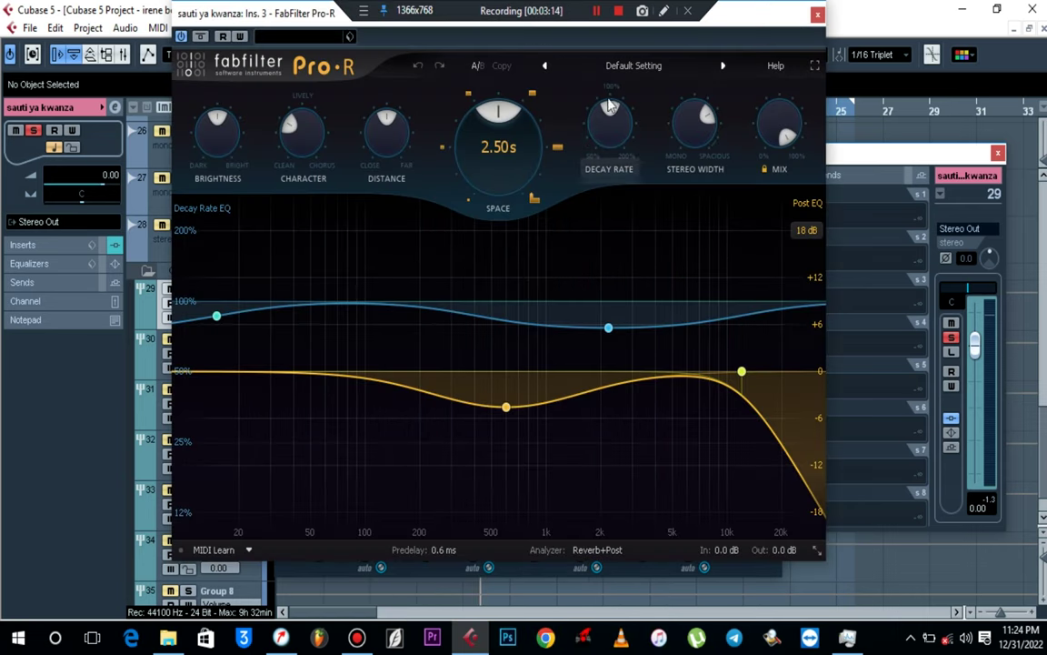
left_click_drag(693, 14, 698, 69)
left_click(679, 128)
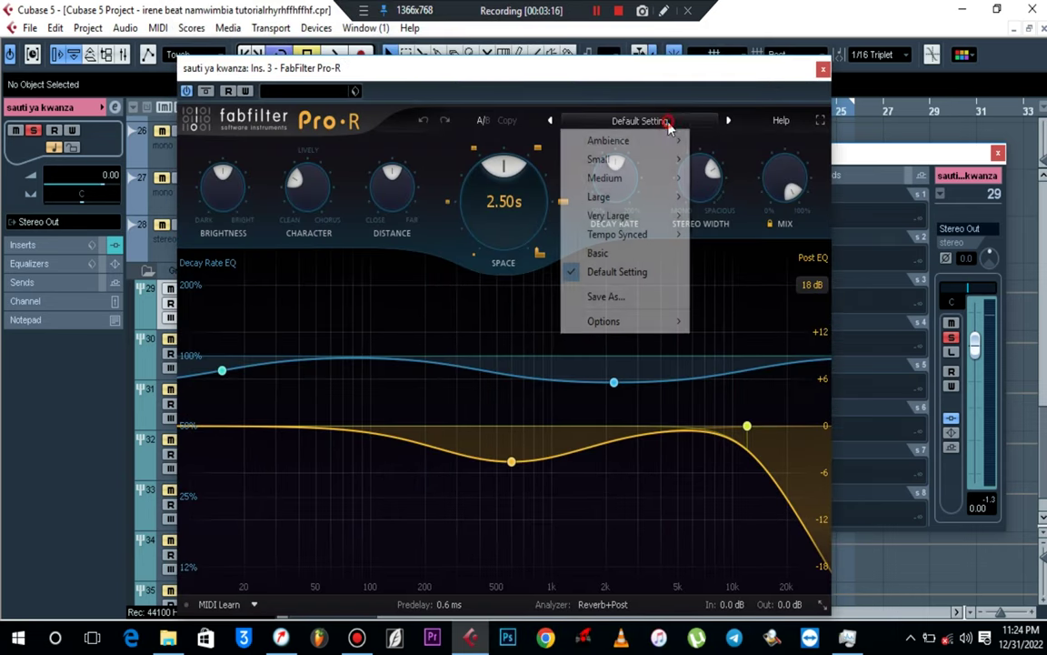
mouse_move(661, 159)
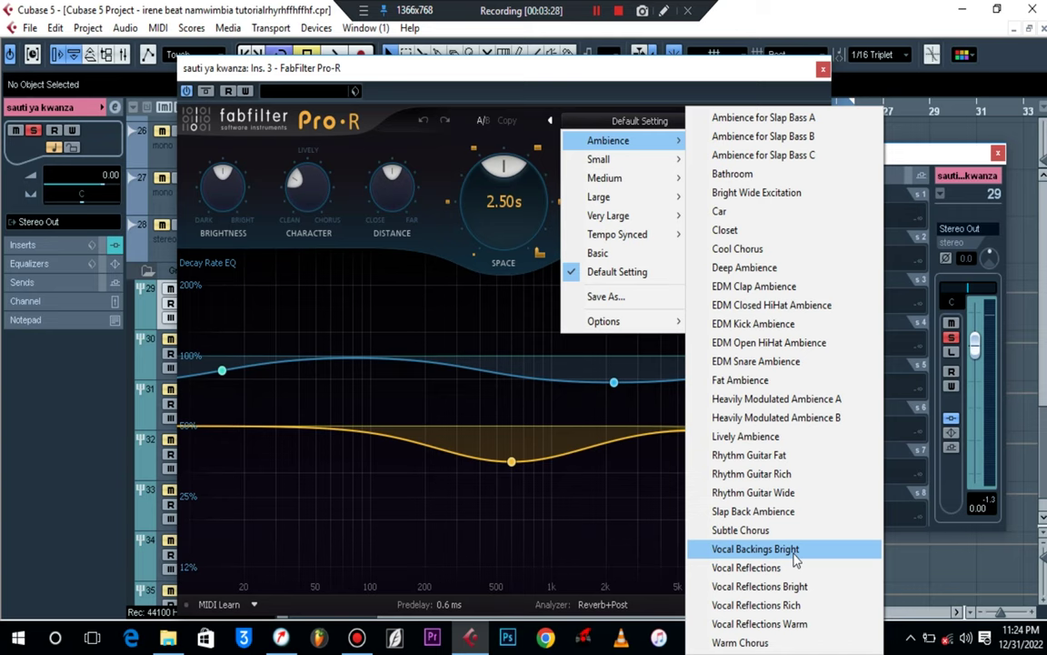
left_click(794, 551)
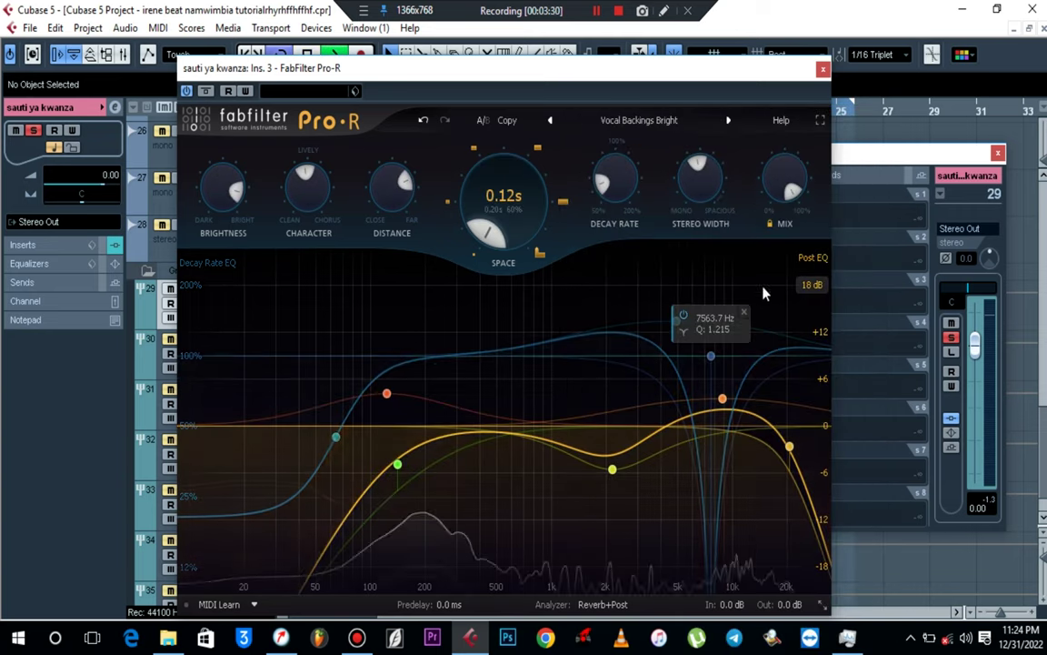
left_click_drag(792, 182, 812, 338)
key("space")
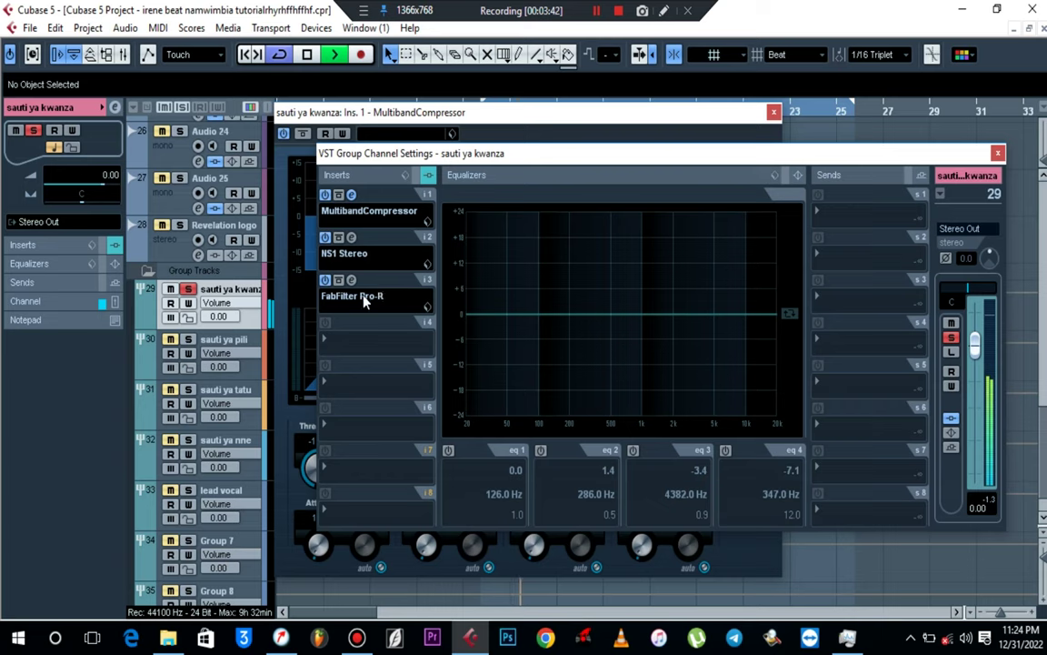
Step: Compare the vocals with the FabFilter Pro-R insert bypassed and re-enabled during playback, closing the MultibandCompressor window
left_click(325, 281)
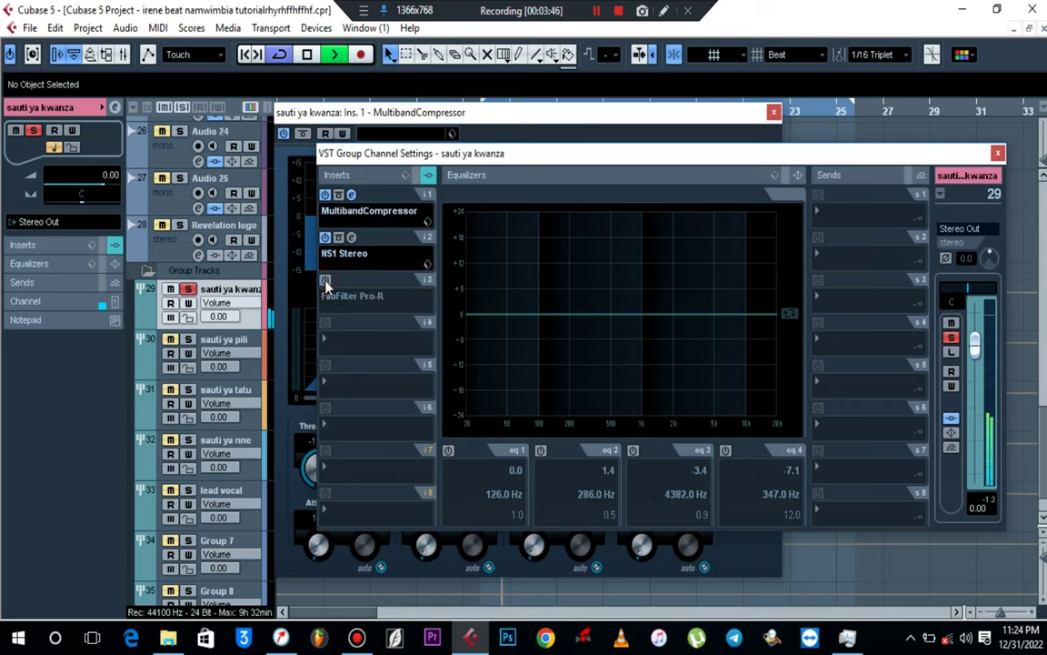
key("space")
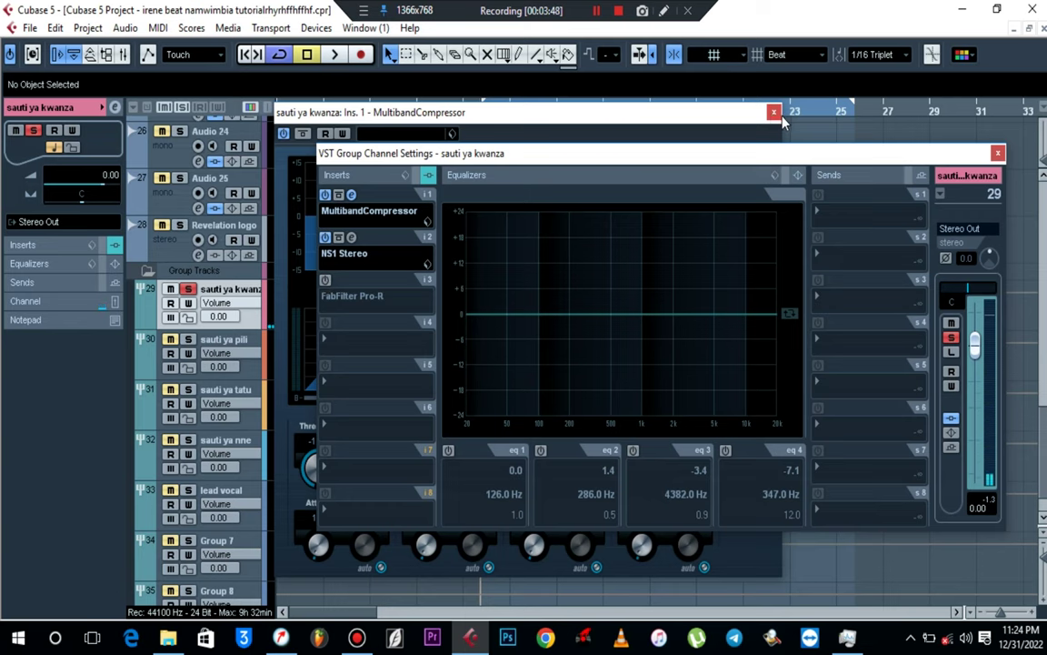
left_click(774, 111)
key("space")
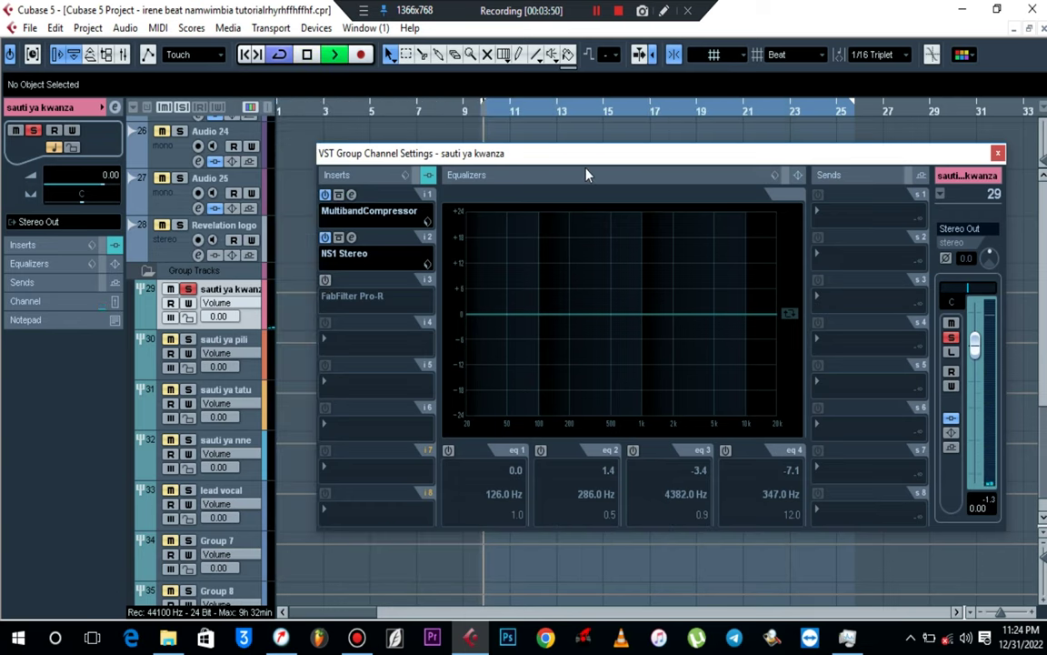
left_click(325, 281)
key("space")
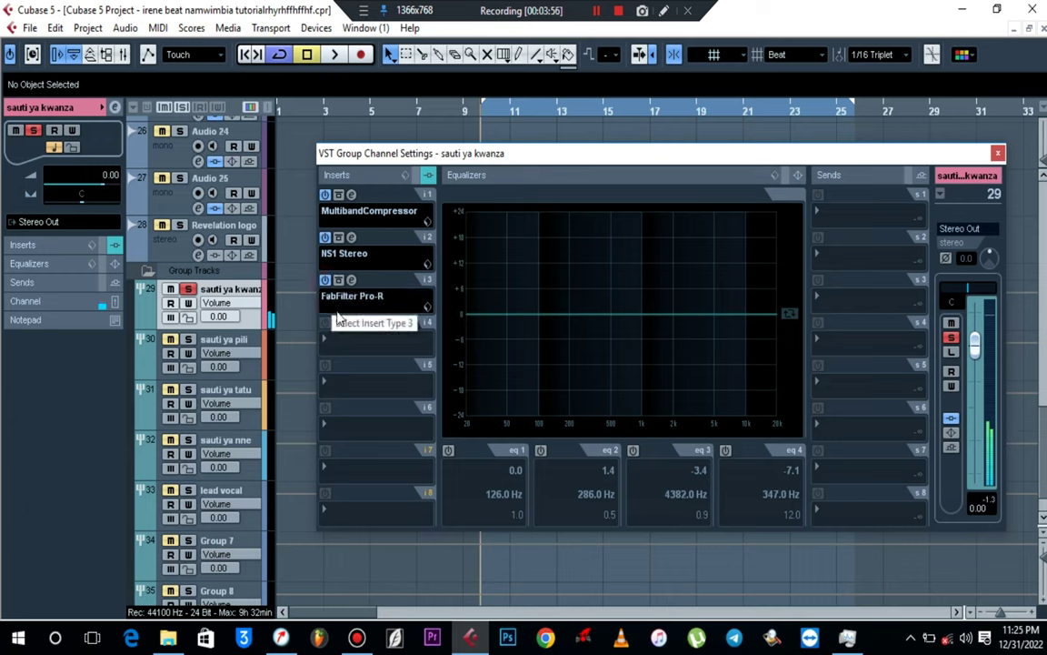
Step: Insert OneKnob Wetter Stereo in the fourth insert slot, set its knob to about 4 and close the group's channel settings
left_click(352, 344)
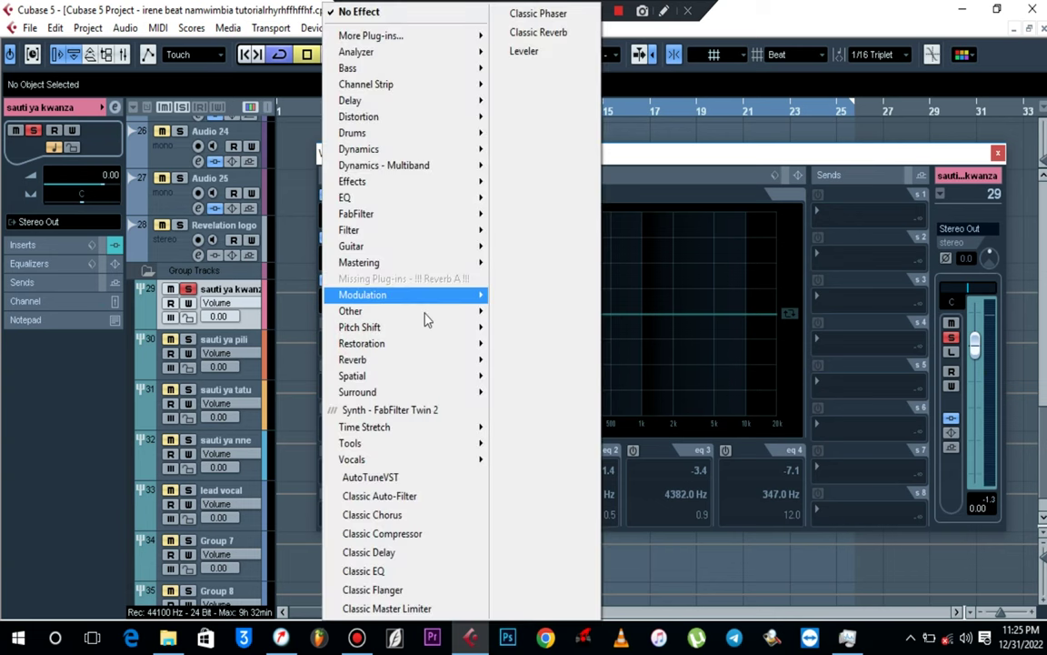
mouse_move(433, 311)
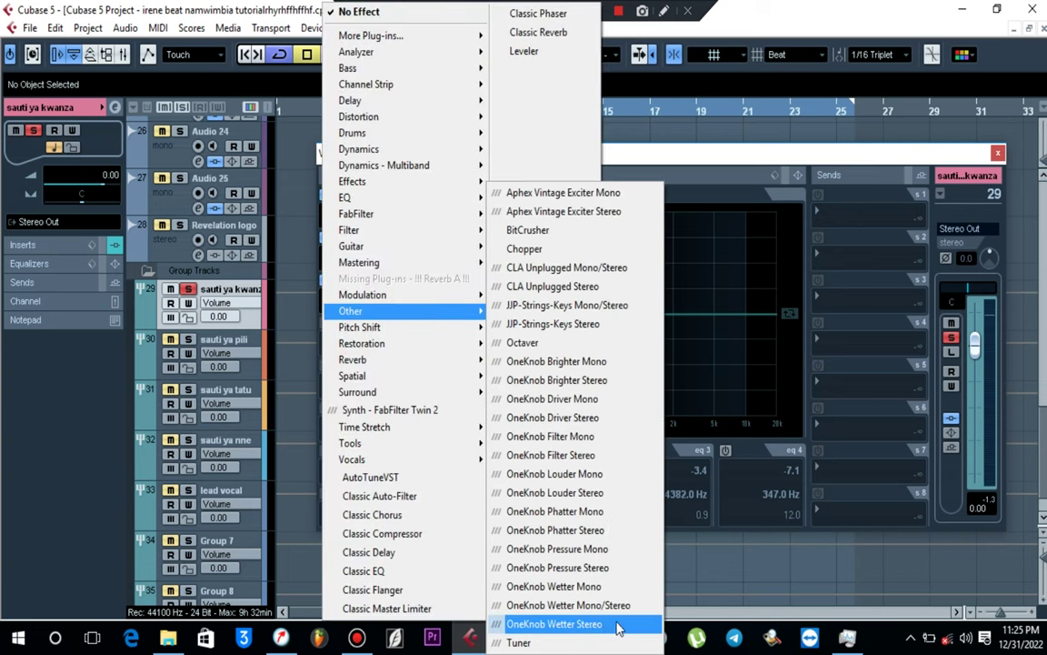
left_click(582, 624)
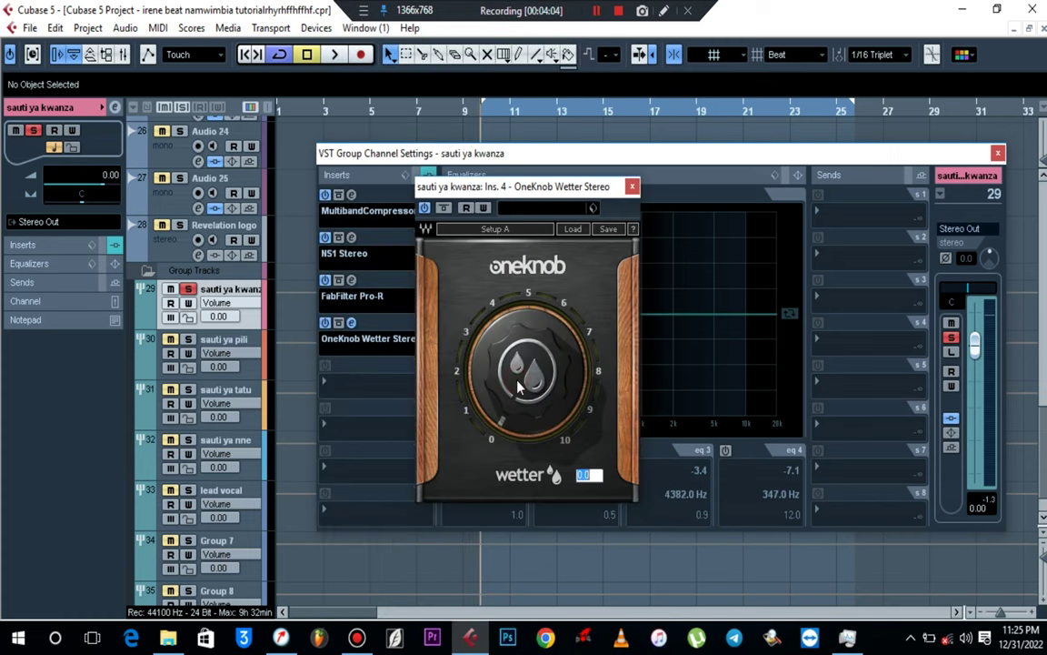
key("space")
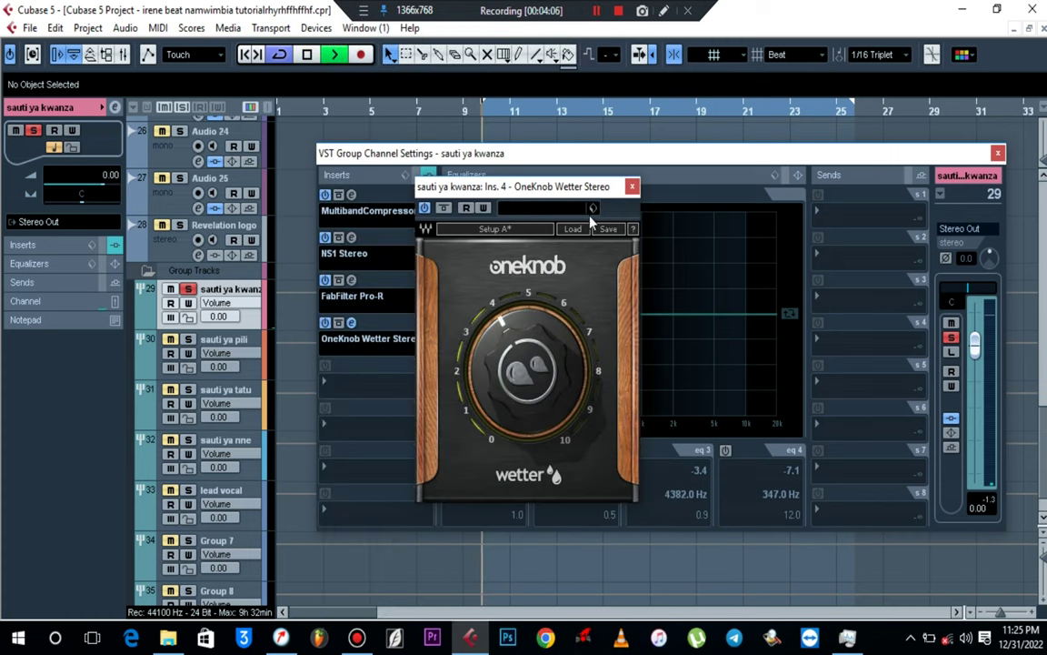
left_click(633, 186)
key("space")
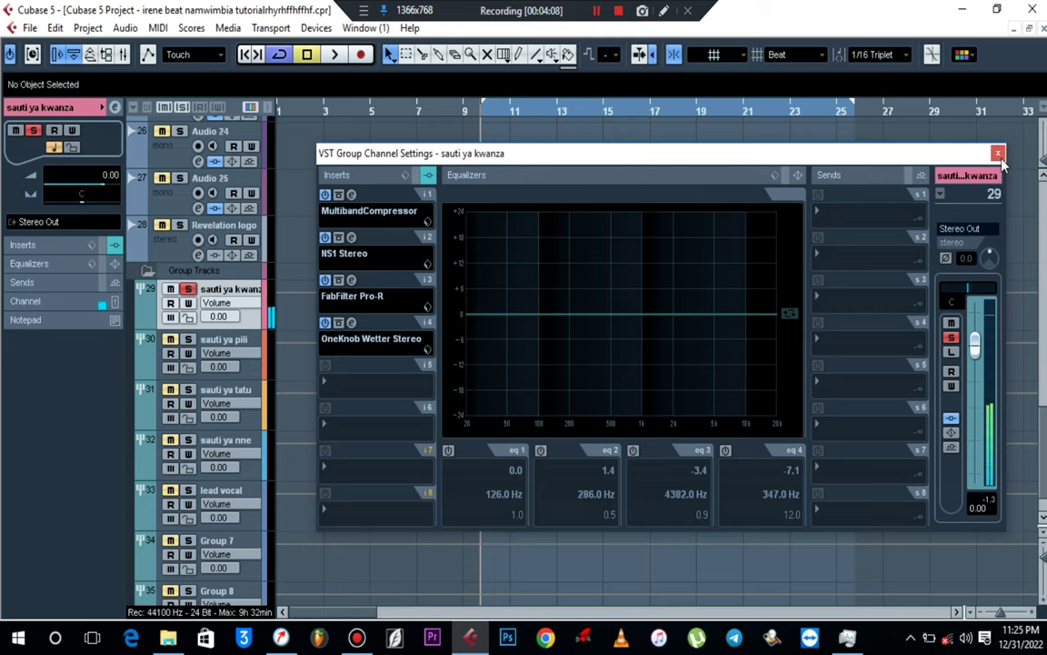
left_click(999, 154)
Step: Solo the beat irene track and play the processed sauti ya kwanza vocals together with the beat
scroll(679, 313, "up", 10)
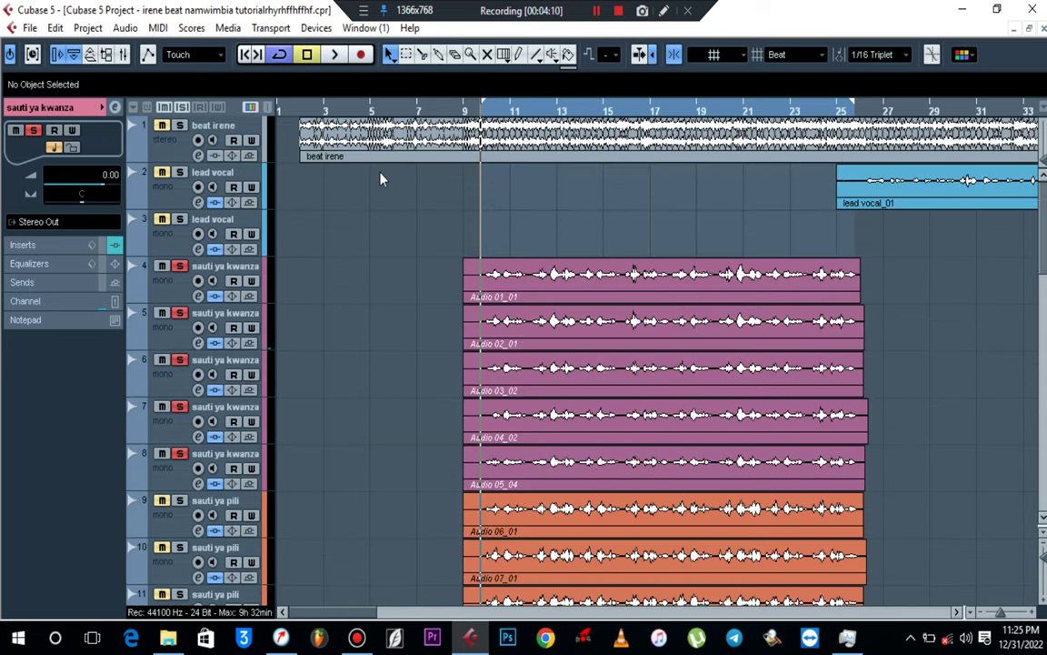
key("space")
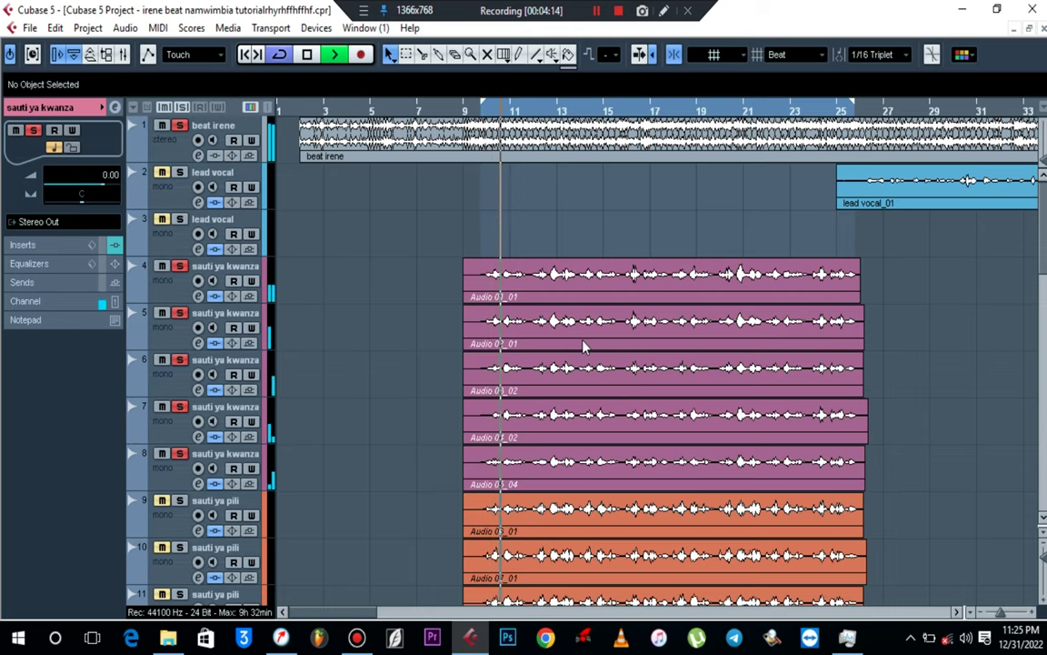
scroll(571, 347, "down", 6)
scroll(571, 347, "down", 5)
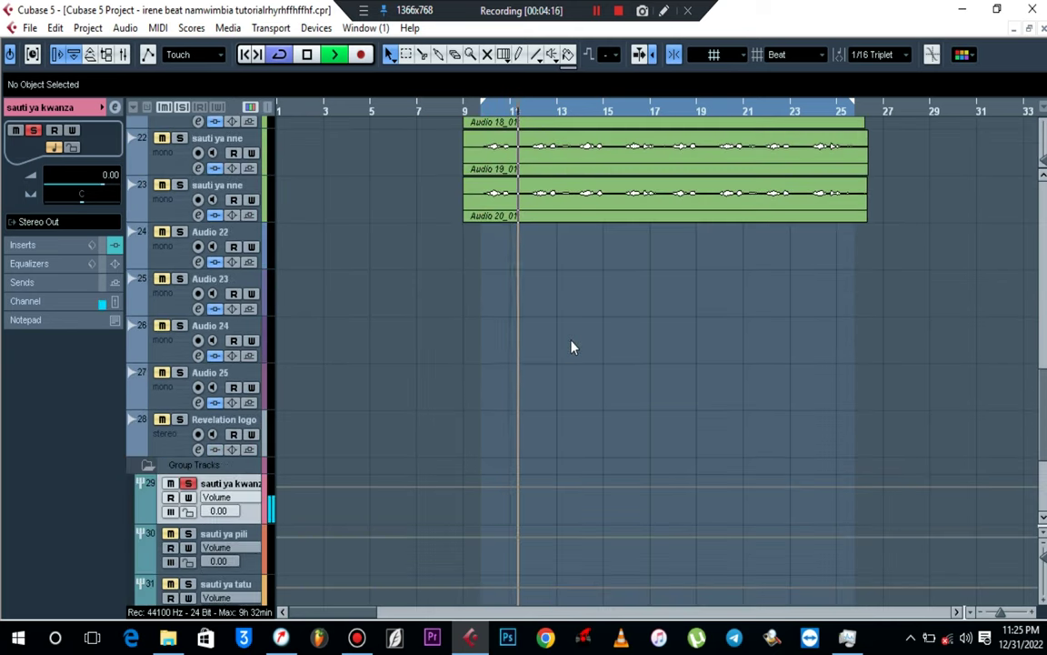
Step: Review the sauti ya kwanza group's channel settings, stop playback and close the settings window
left_click(114, 108)
key("space")
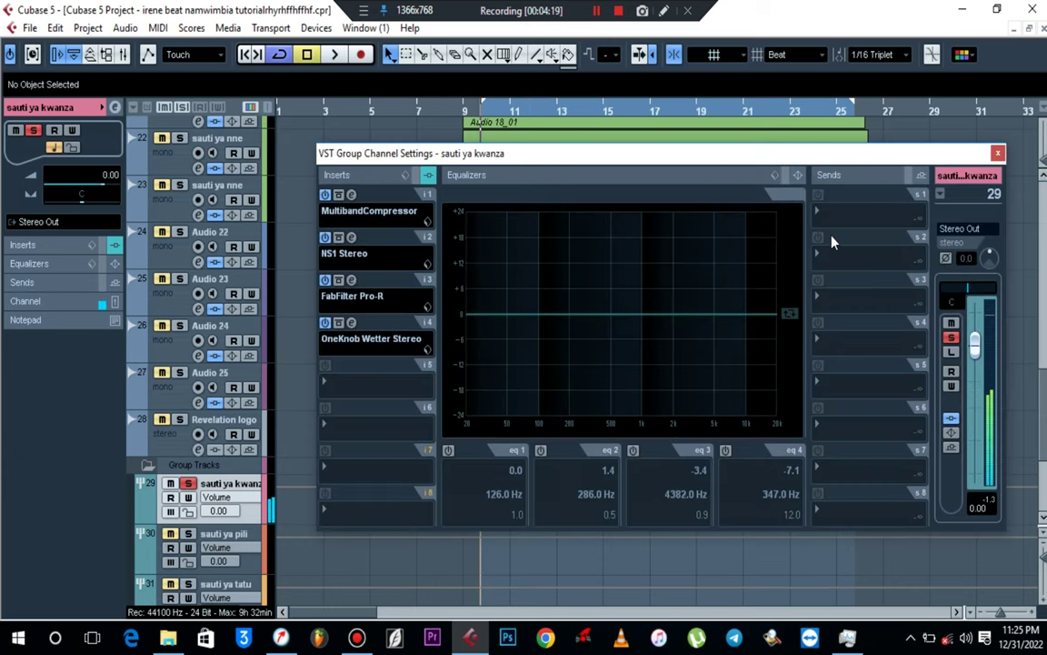
left_click(997, 157)
Step: Select the beat irene track, show the transport panel, lower the track's volume to -5.07 and play the mix
scroll(884, 289, "up", 10)
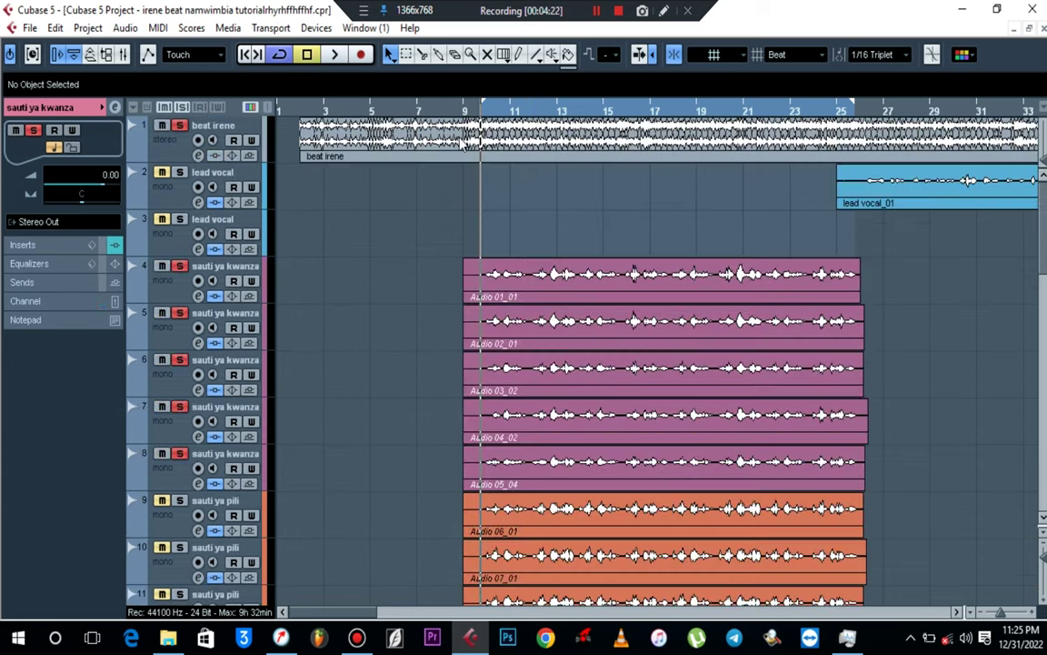
left_click(176, 161)
key("F2")
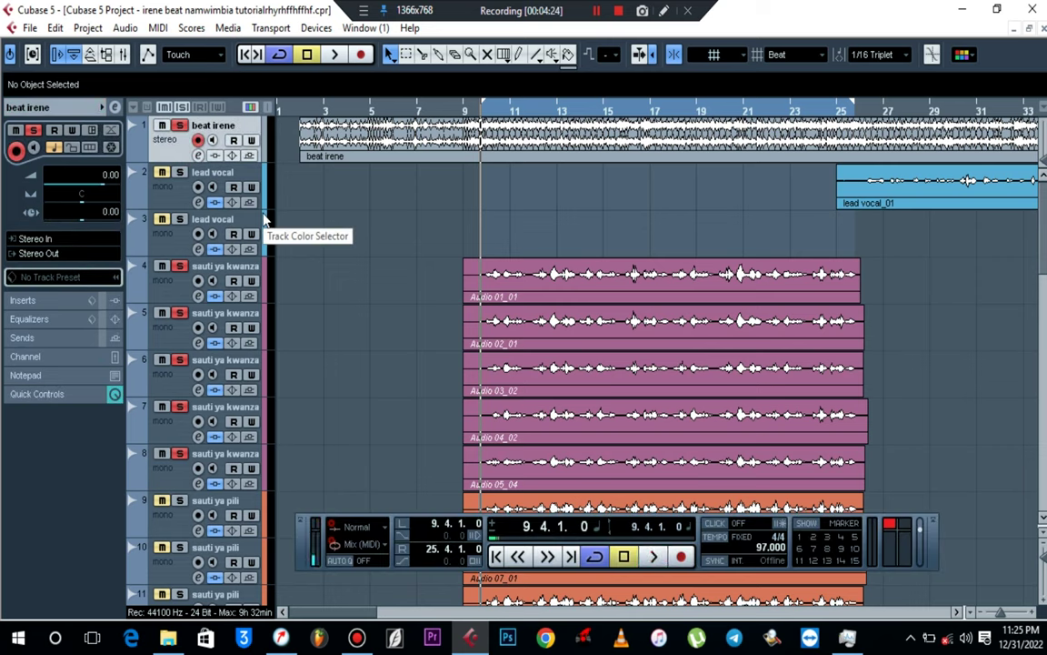
key("space")
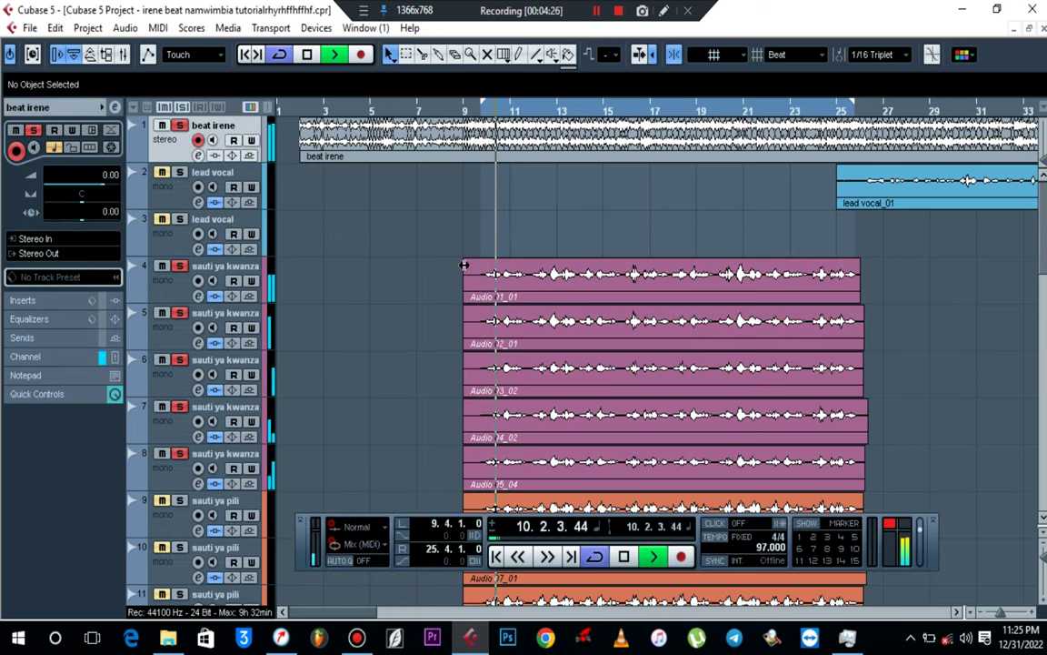
key("space")
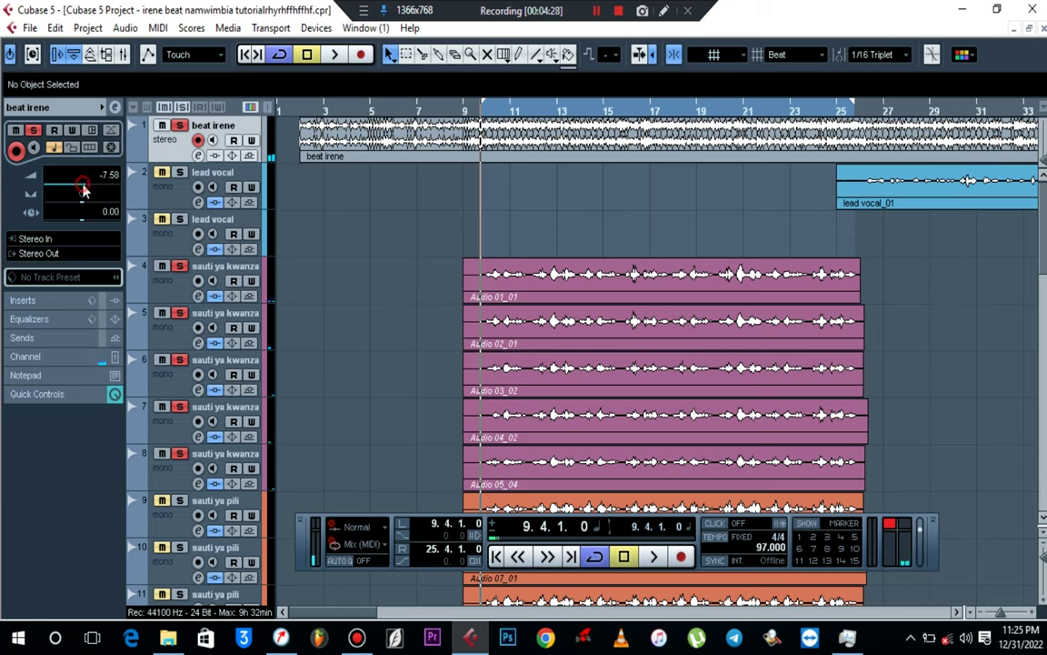
left_click_drag(82, 190, 88, 190)
key("space")
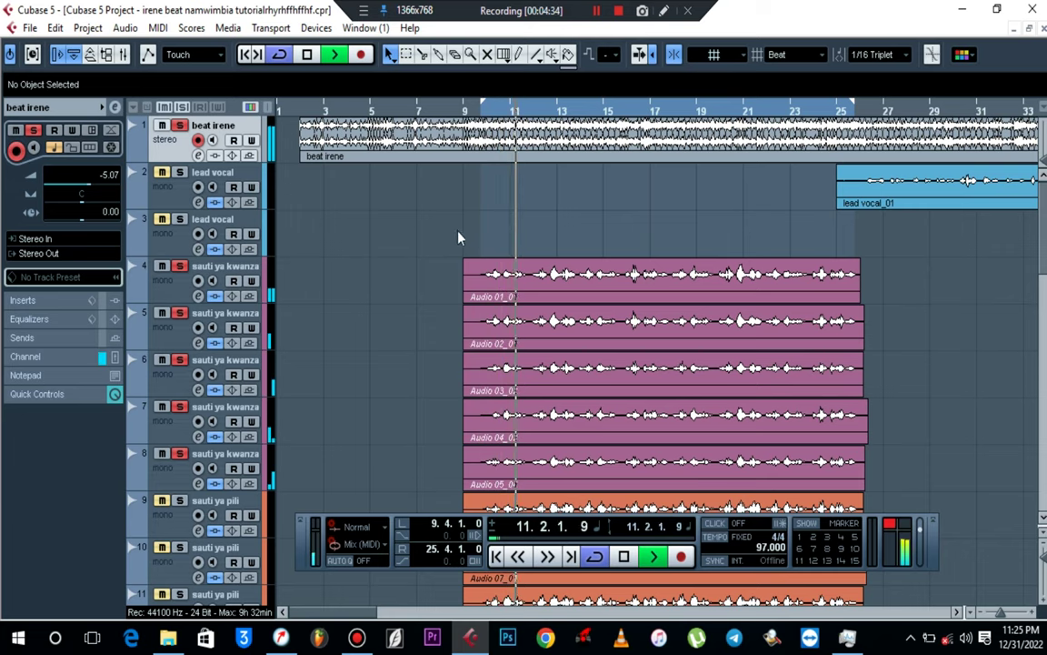
Step: Route the sauti ya kwanza group's first send to Stereo Out at level 0.00, start playback and close its channel settings
key("space")
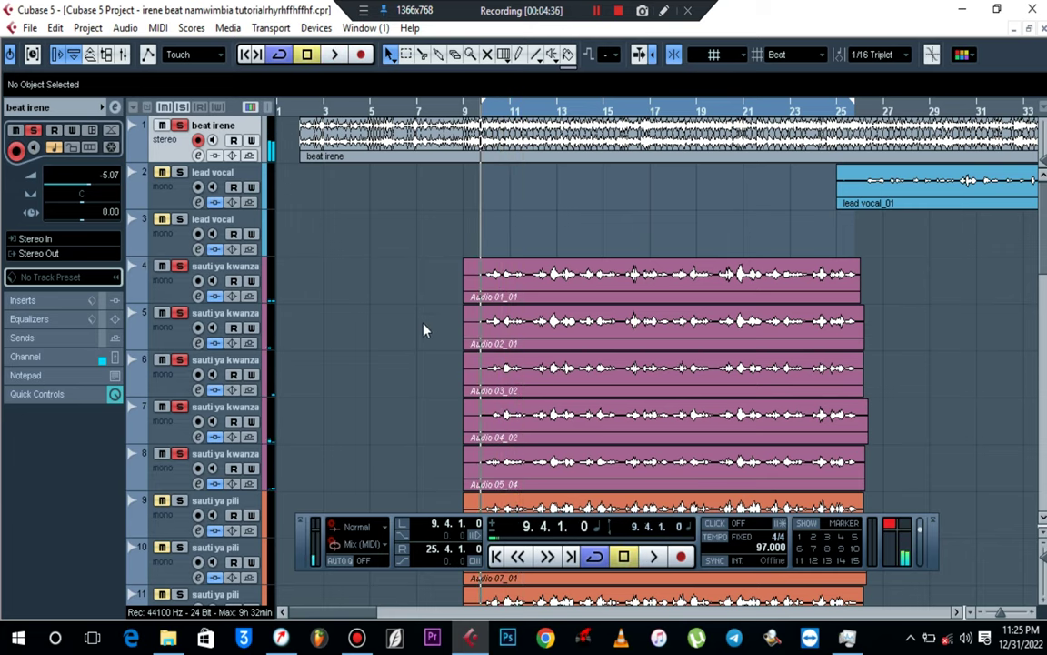
scroll(423, 329, "down", 10)
left_click(244, 289)
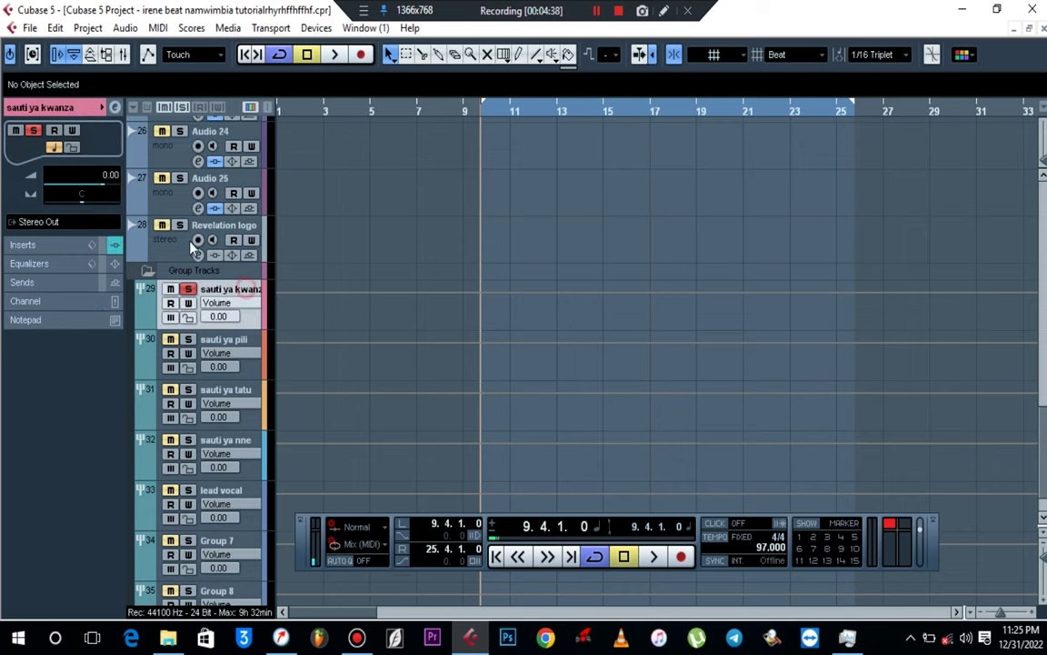
left_click(114, 107)
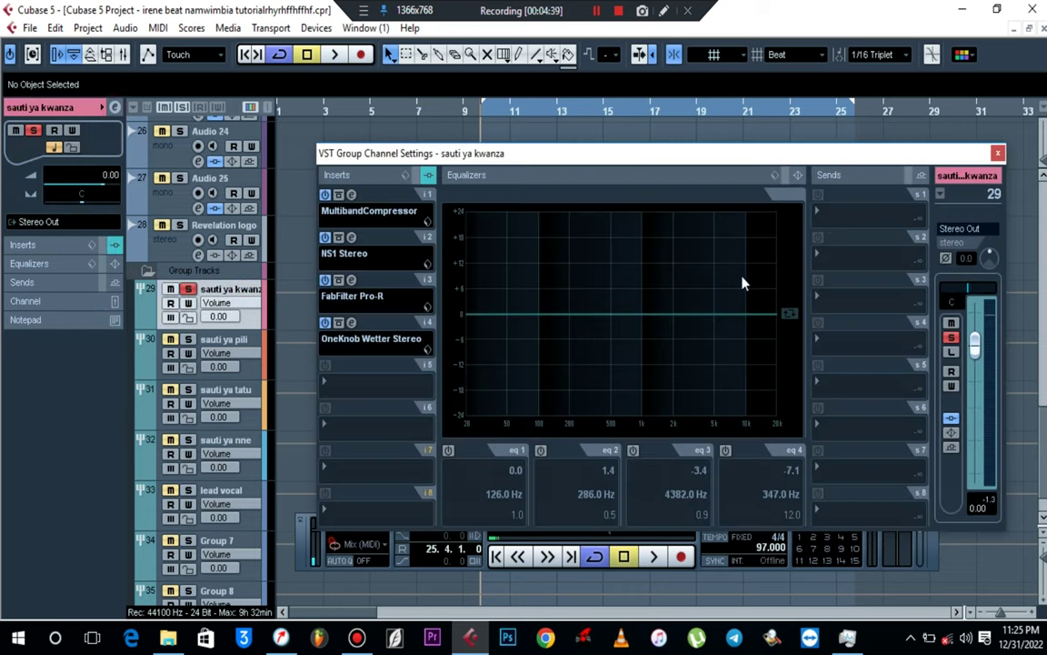
left_click(865, 225)
mouse_move(877, 273)
left_click(977, 274)
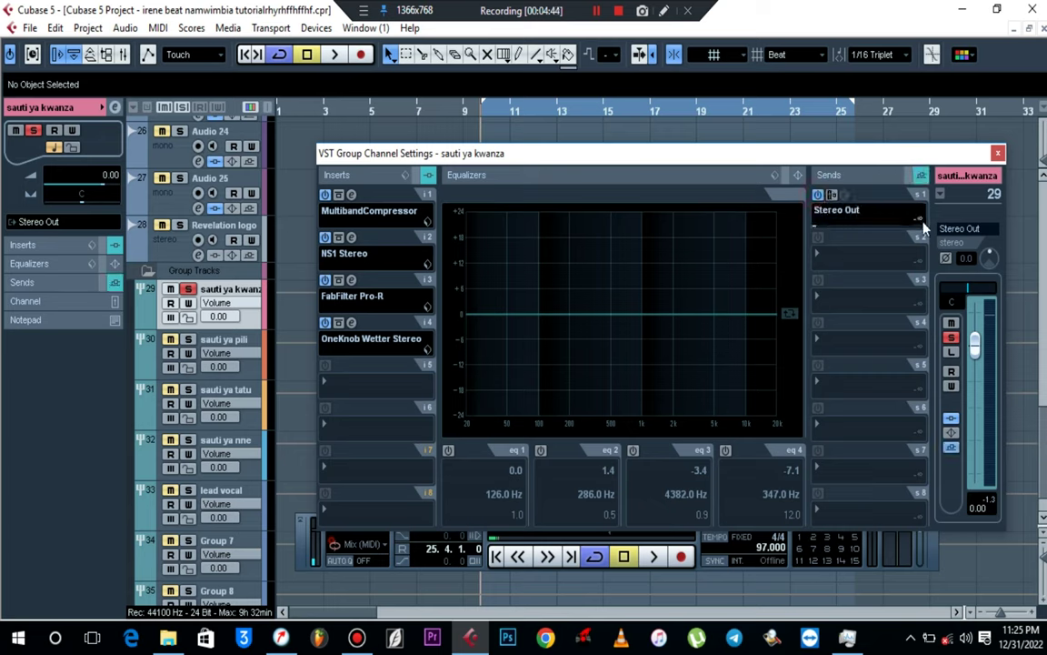
key("space")
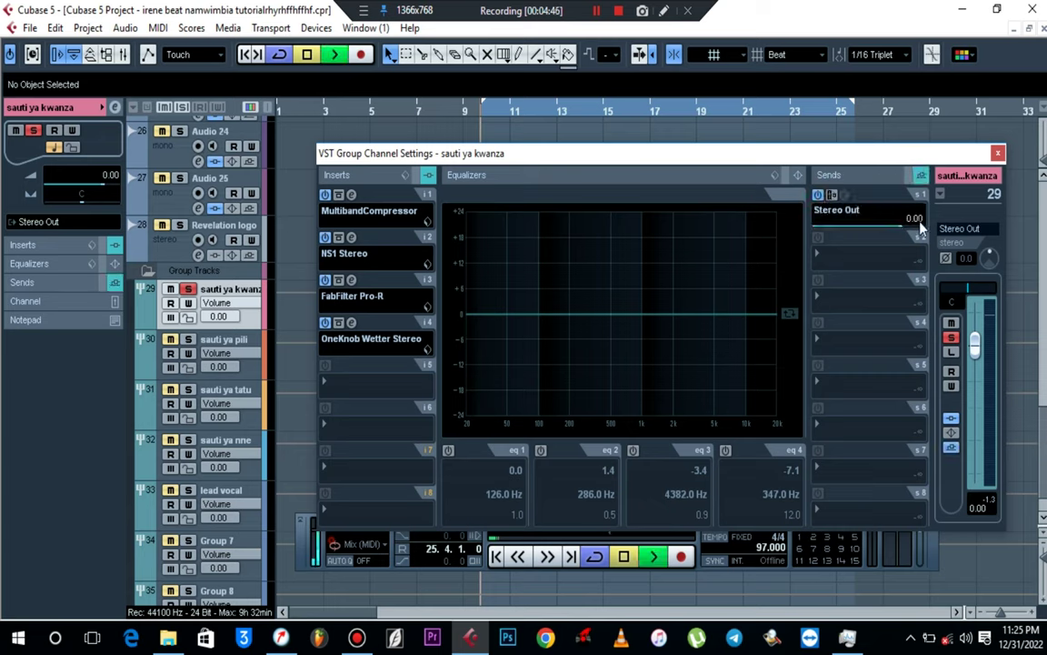
left_click(998, 153)
Step: Raise the beat irene track's volume to -2.34 while playing the mix, and stop playback
scroll(643, 275, "up", 15)
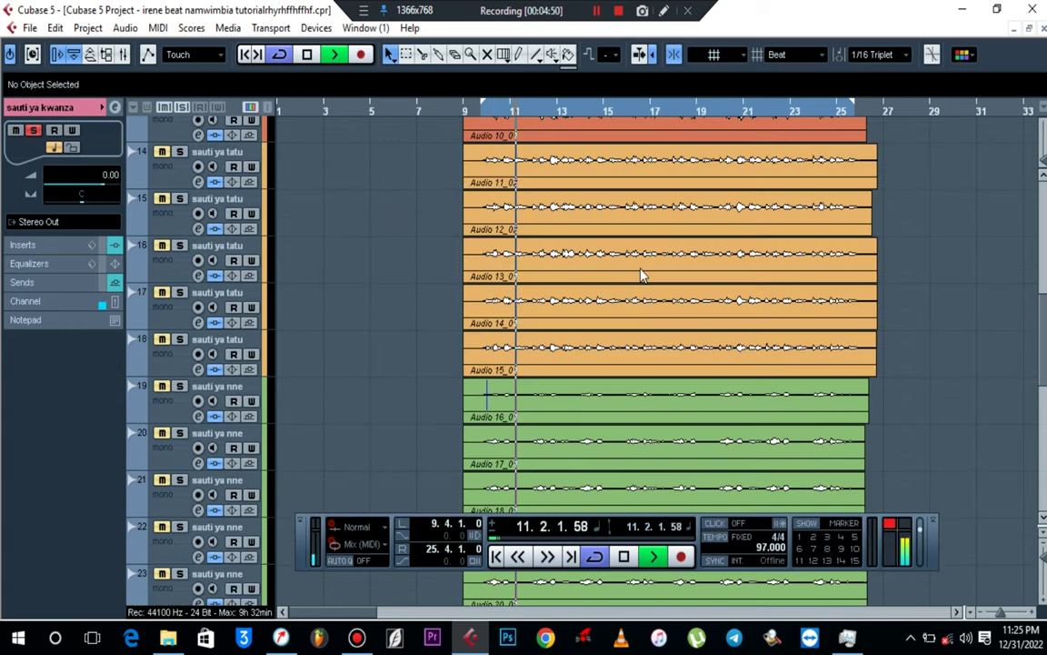
key("space")
left_click(165, 156)
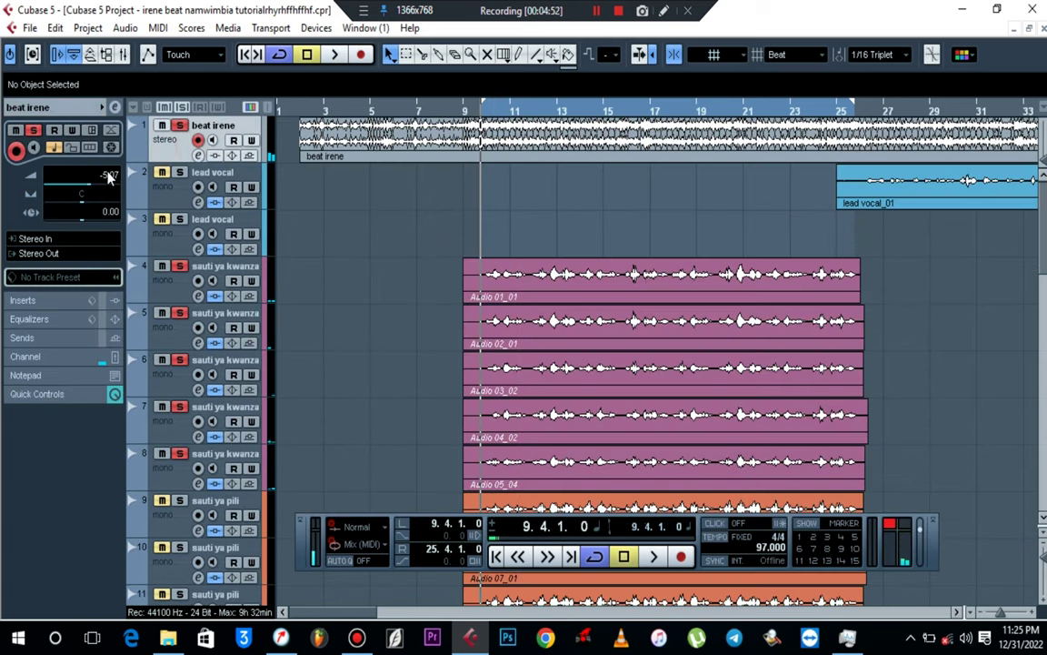
key("space")
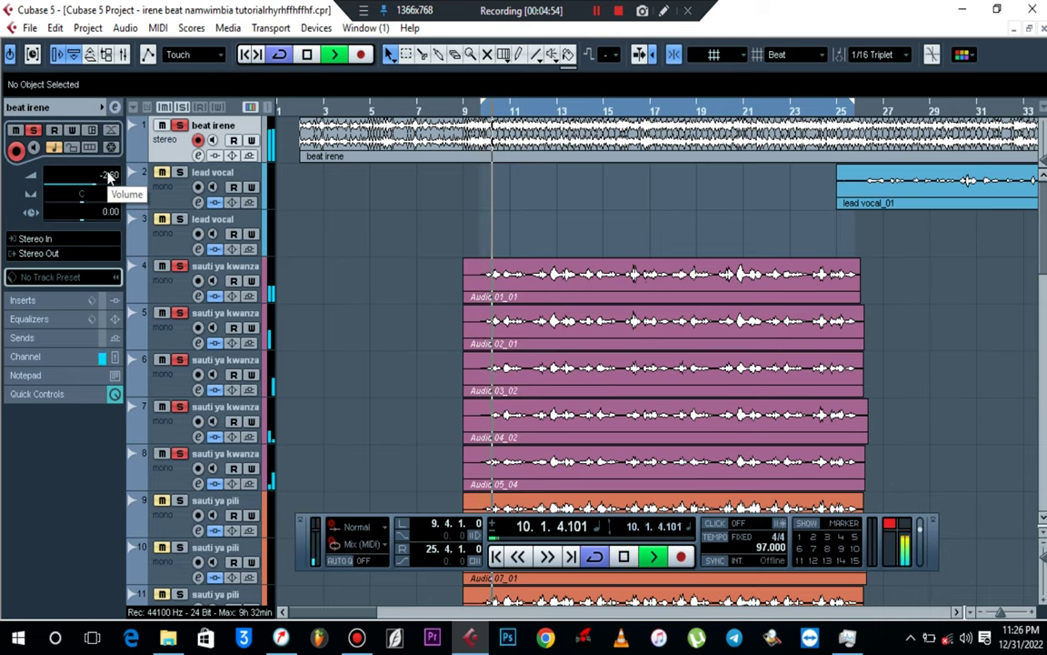
scroll(111, 182, "up", 1)
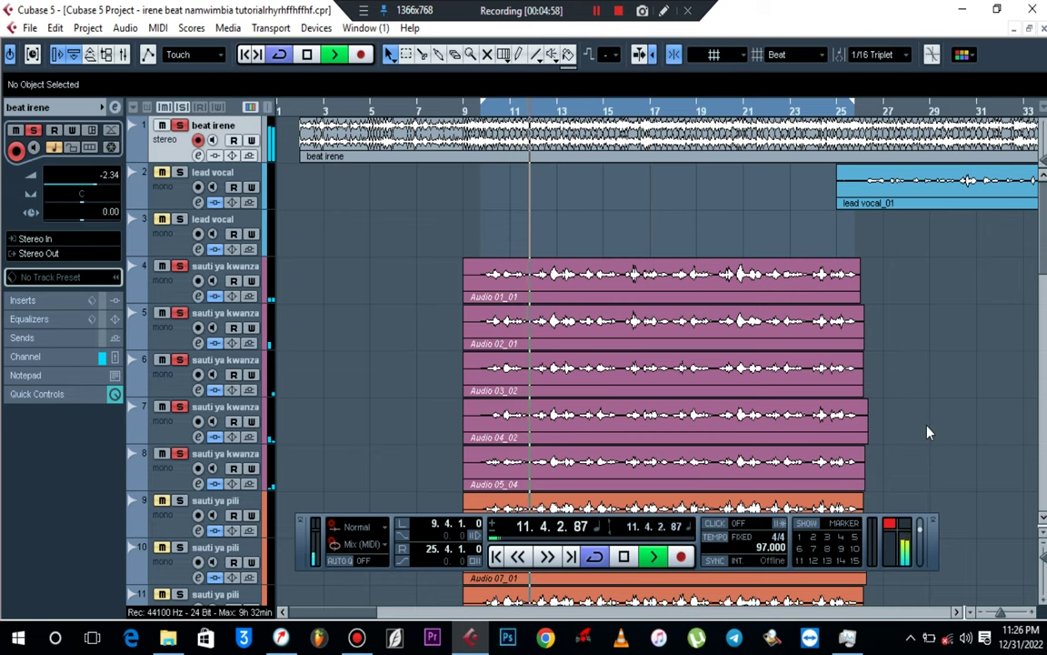
key("space")
Step: Solo the sauti ya pili group track alongside the sauti ya kwanza group
scroll(927, 433, "down", 10)
scroll(927, 433, "down", 3)
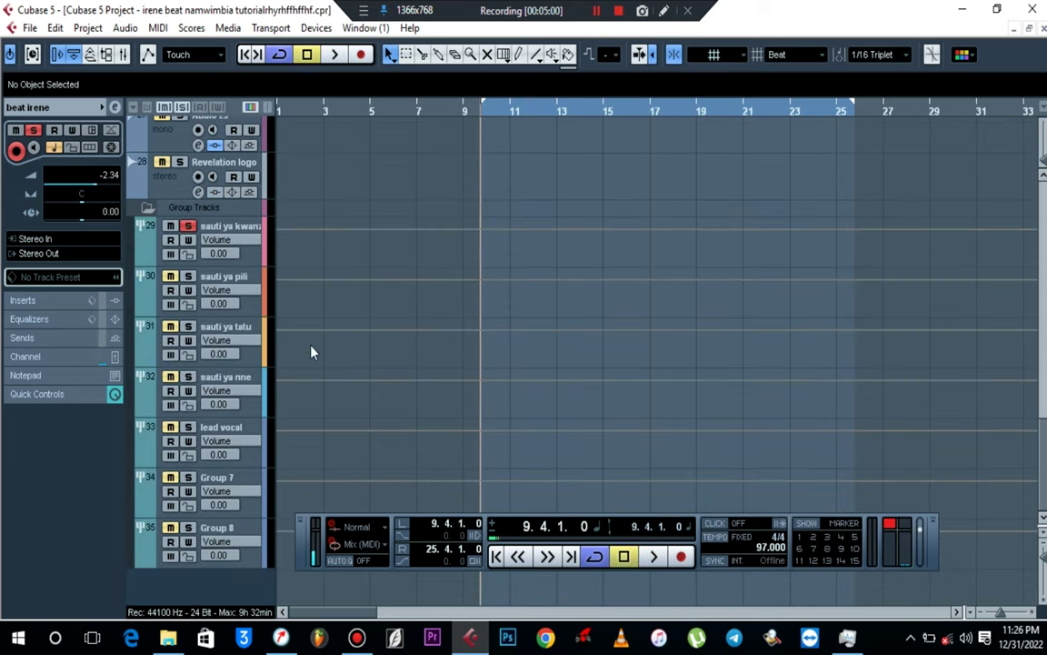
left_click(189, 277)
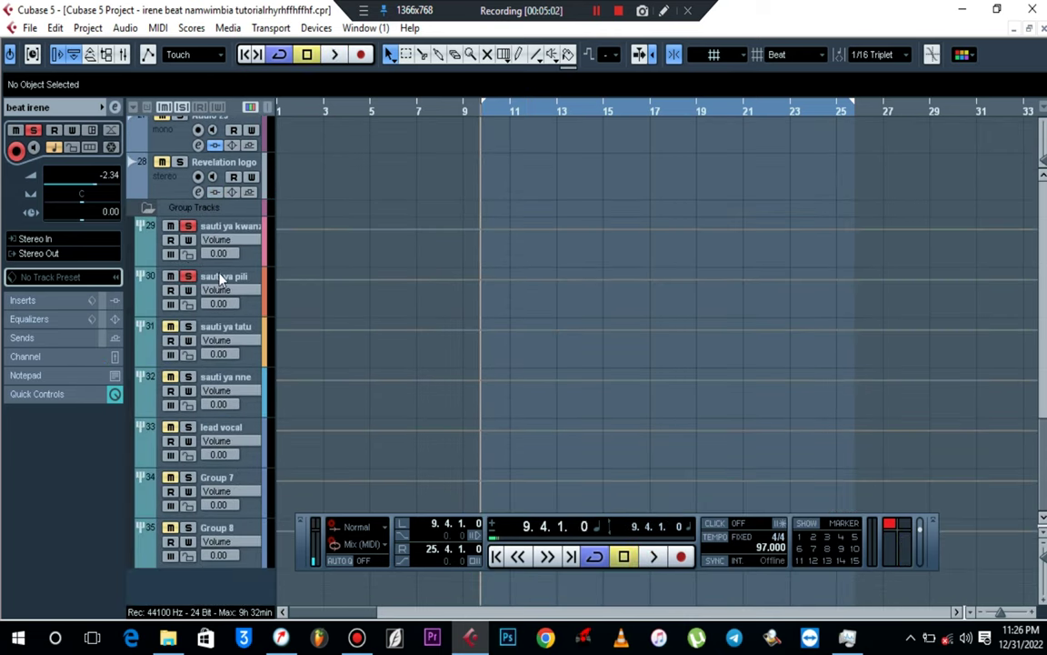
left_click(221, 279)
Step: Open the sauti ya kwanza group's channel settings, move the window aside and compare them with the sauti ya pili group's settings
left_click(246, 246)
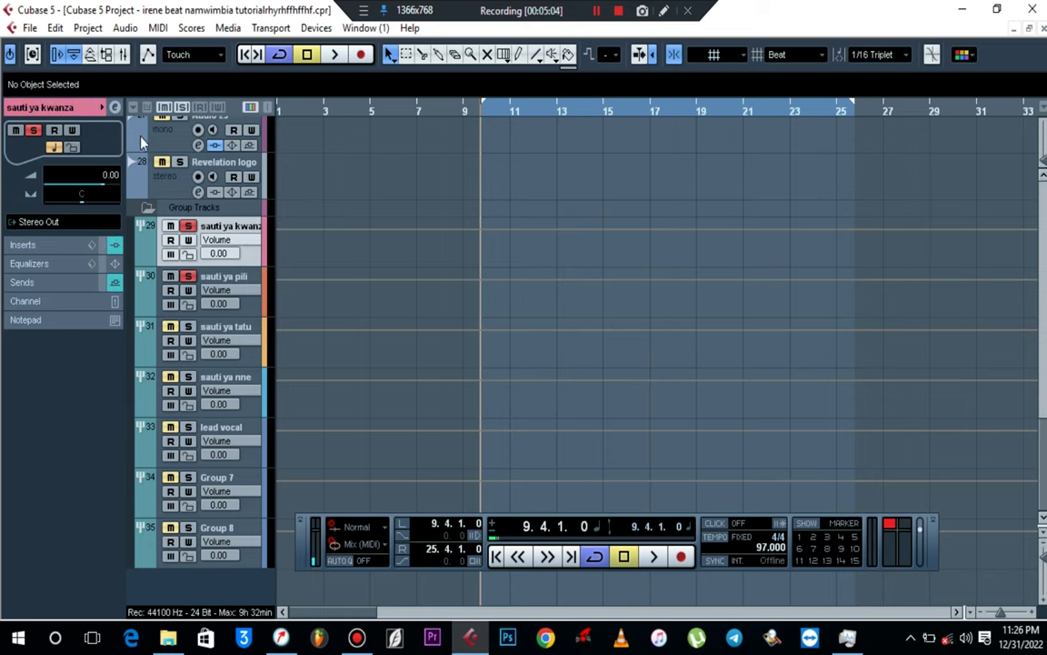
left_click(115, 107)
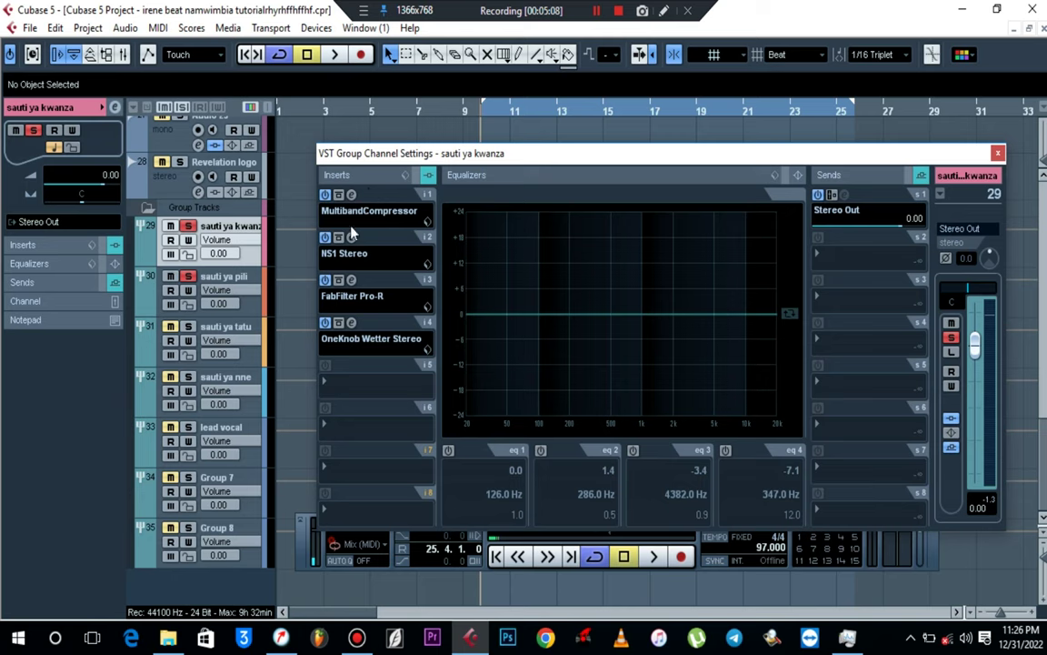
left_click_drag(394, 159, 438, 157)
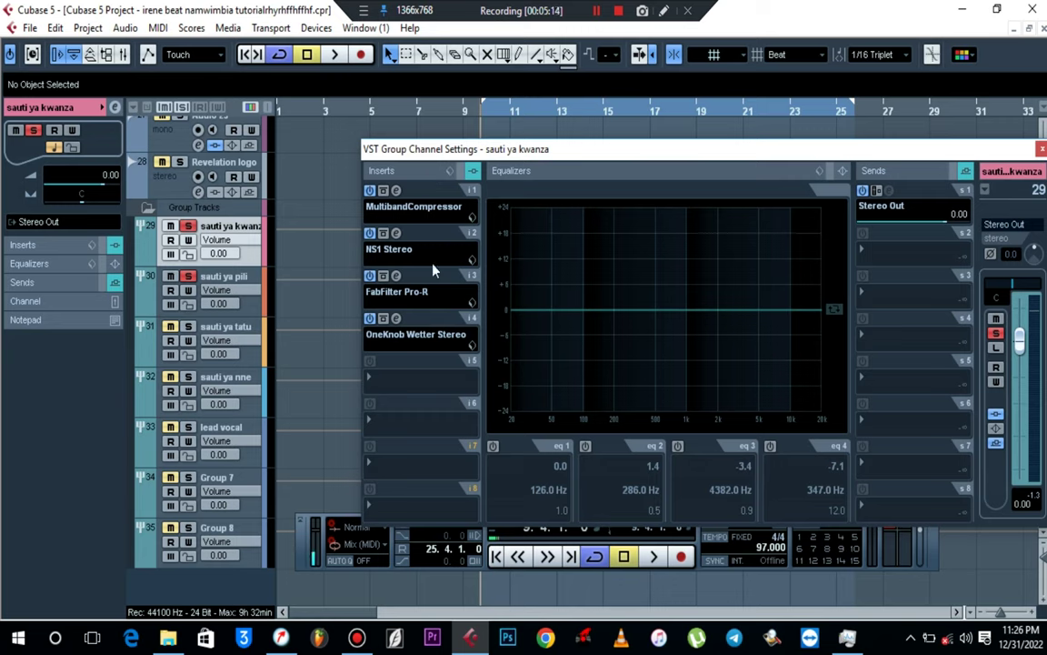
left_click(233, 281)
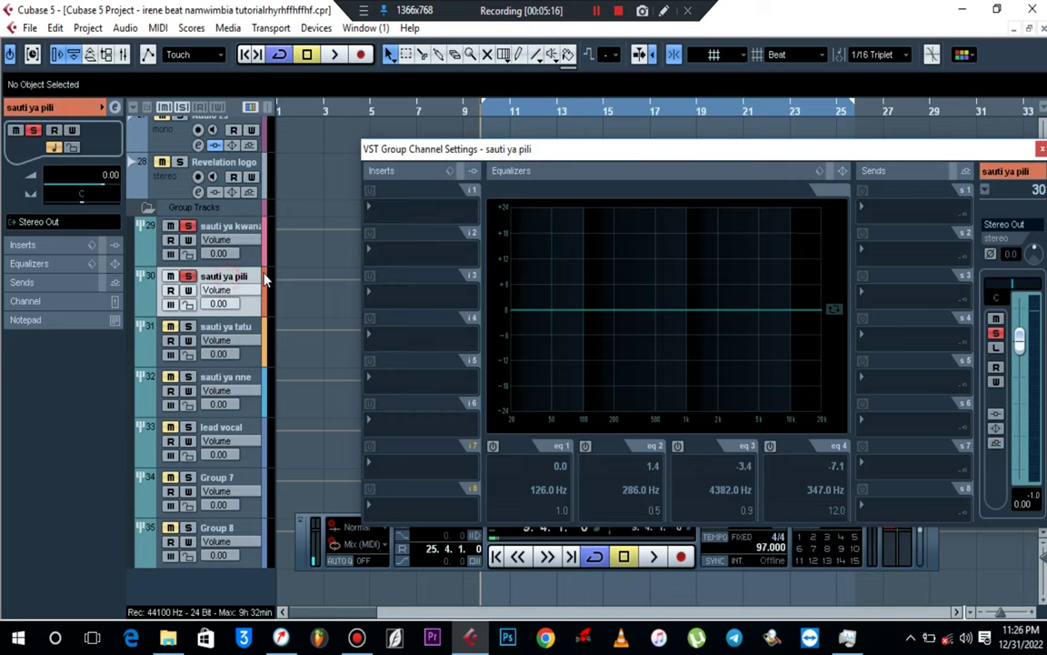
Step: Copy the sauti ya kwanza group's channel settings, with its inserts and send, and paste them onto the sauti ya pili group
left_click(228, 234)
left_click(56, 28)
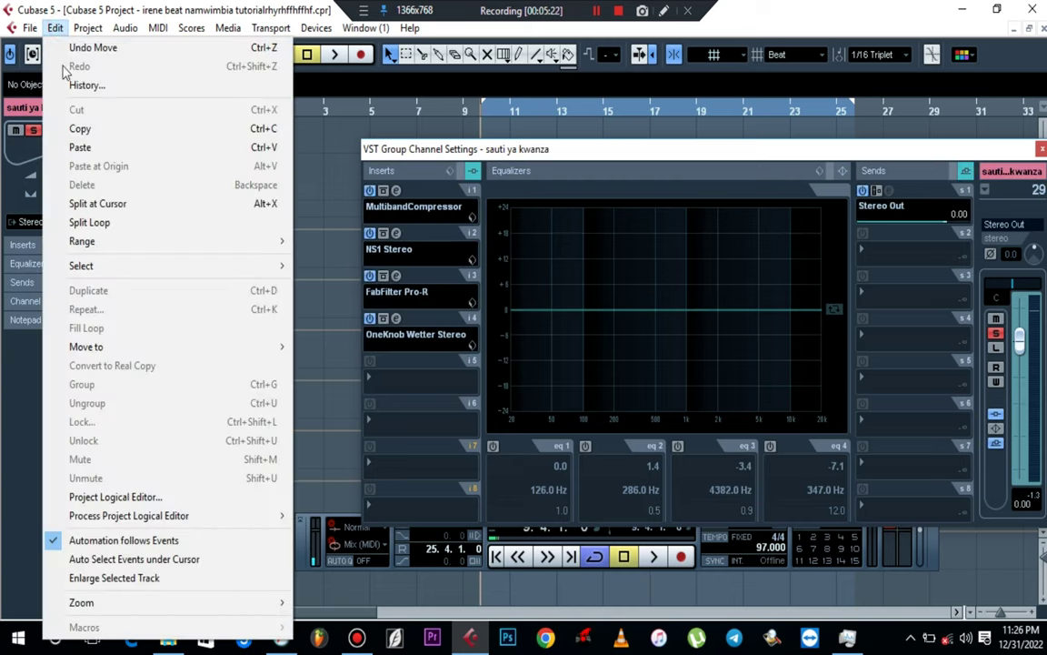
left_click(81, 129)
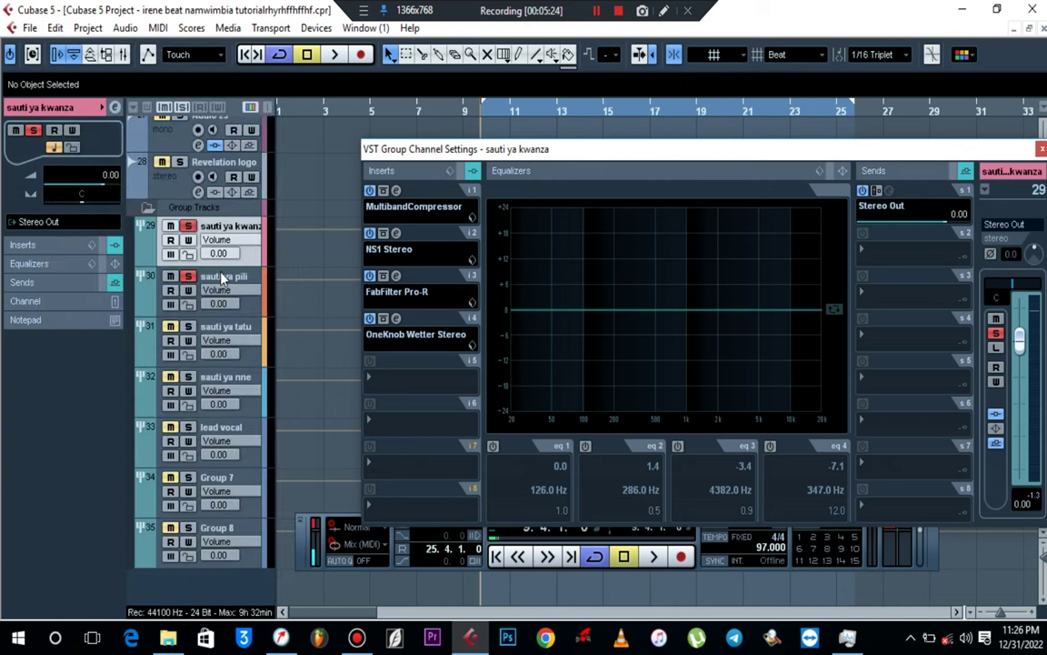
left_click(221, 278)
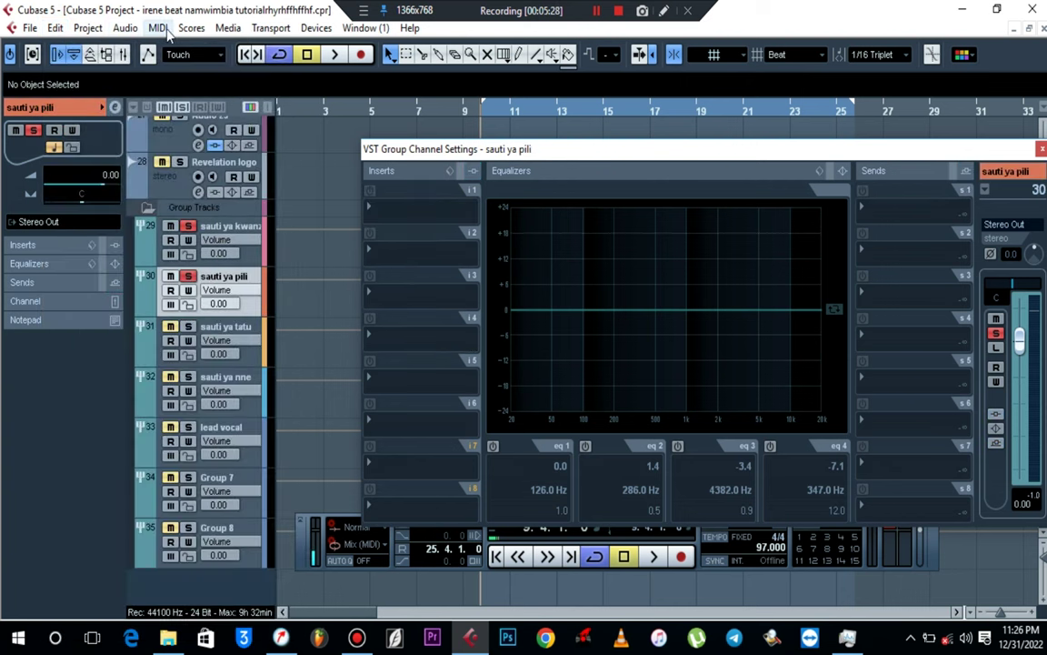
left_click(55, 28)
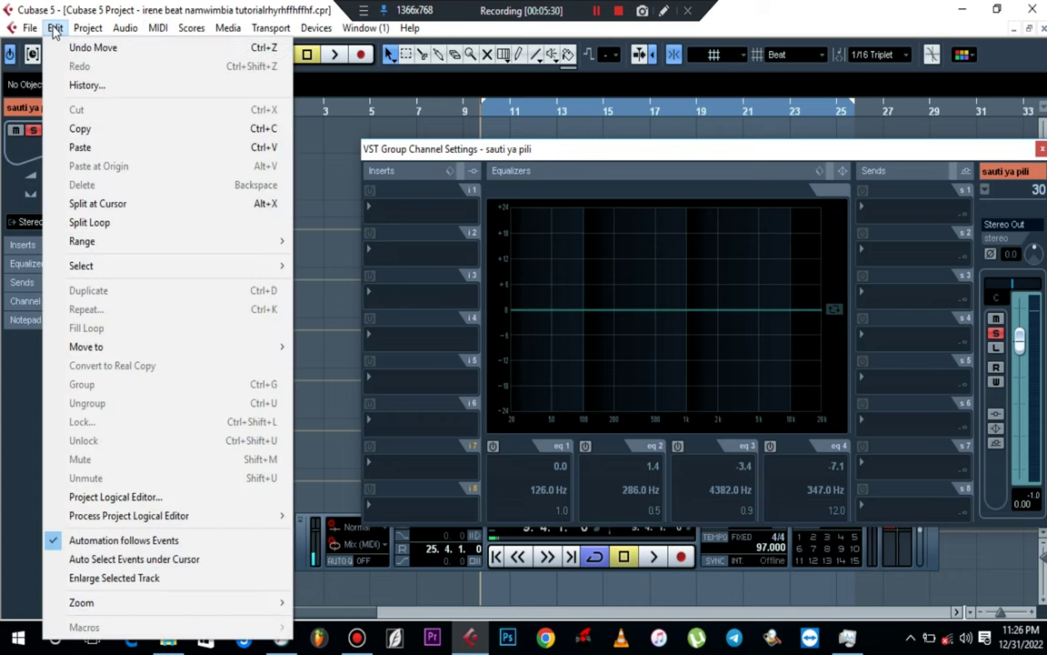
left_click(102, 147)
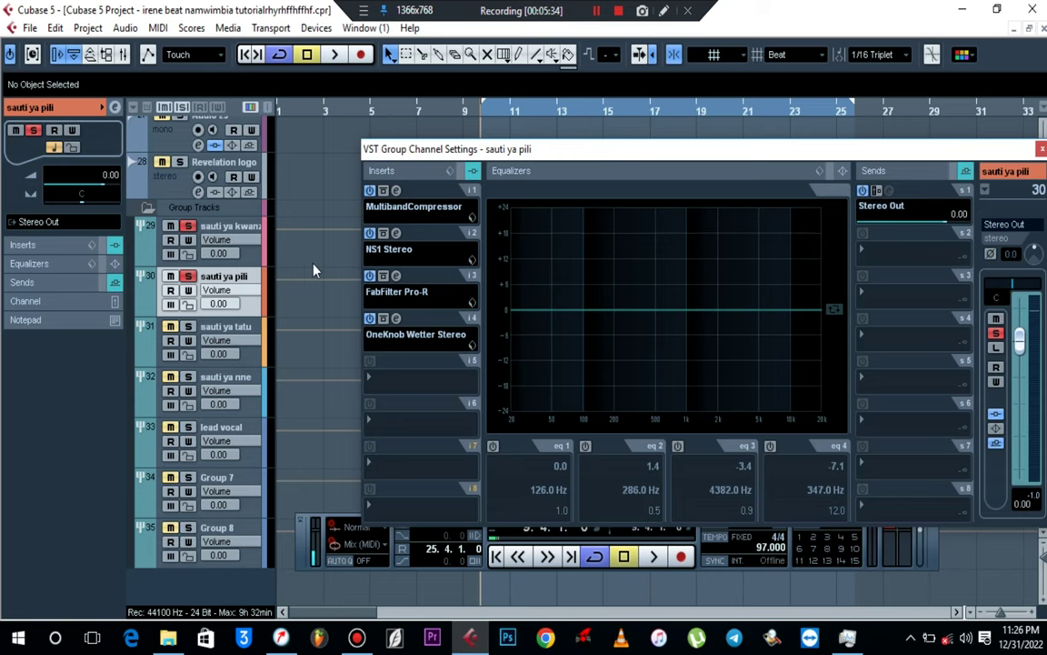
Step: Play the mix, close the channel settings and turn off solo on the beat irene track to hear only the vocal groups
key("space")
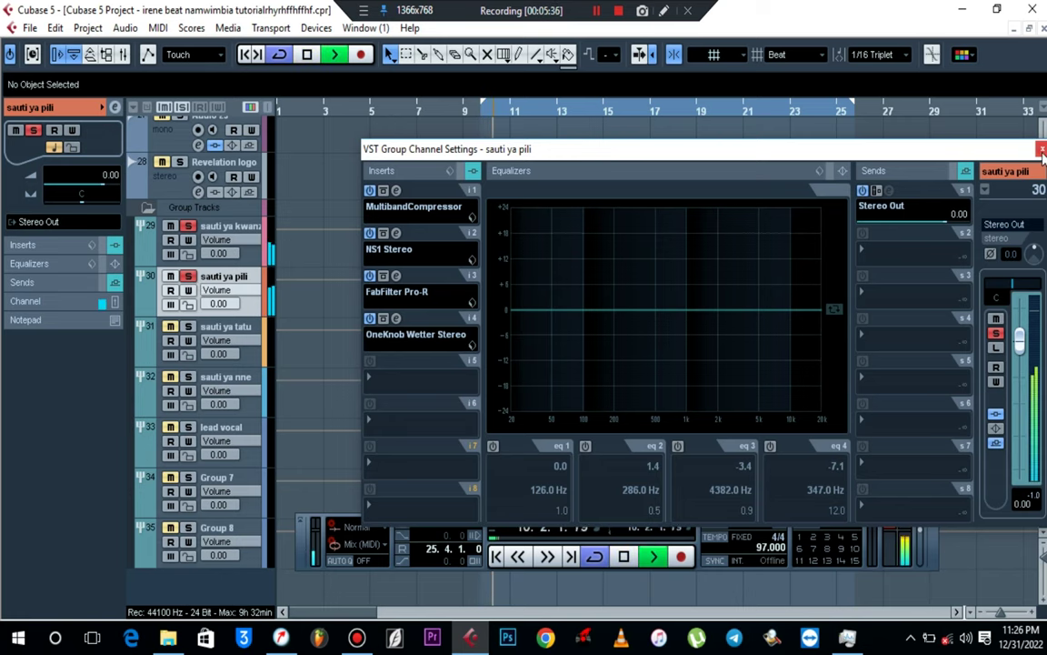
left_click(1041, 149)
scroll(356, 272, "up", 10)
scroll(357, 221, "up", 2)
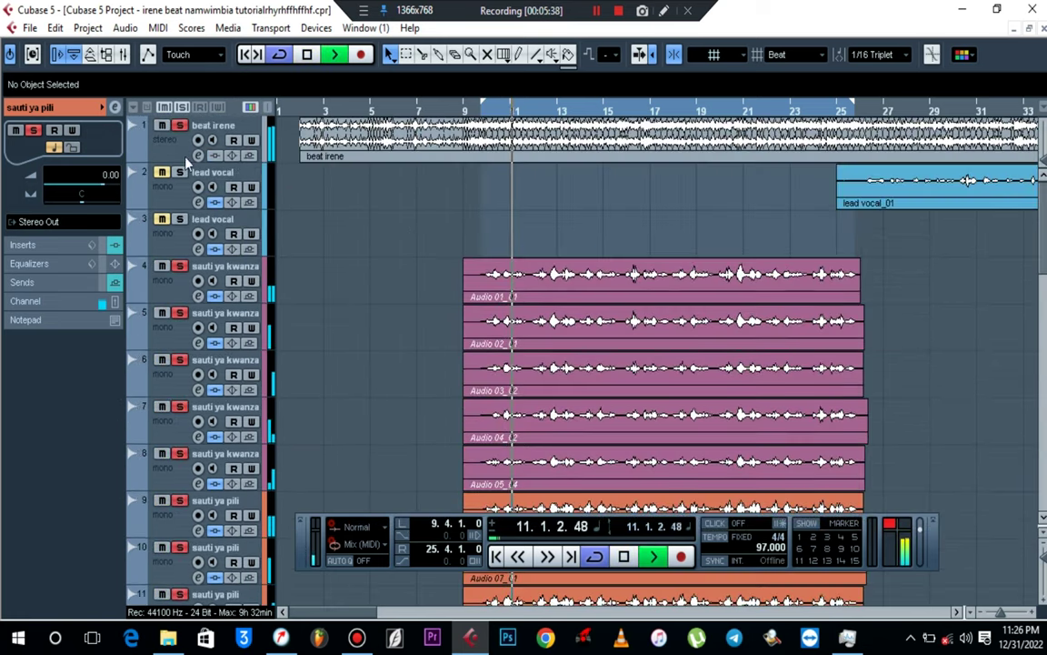
left_click(182, 125)
scroll(589, 299, "down", 3)
scroll(589, 298, "down", 3)
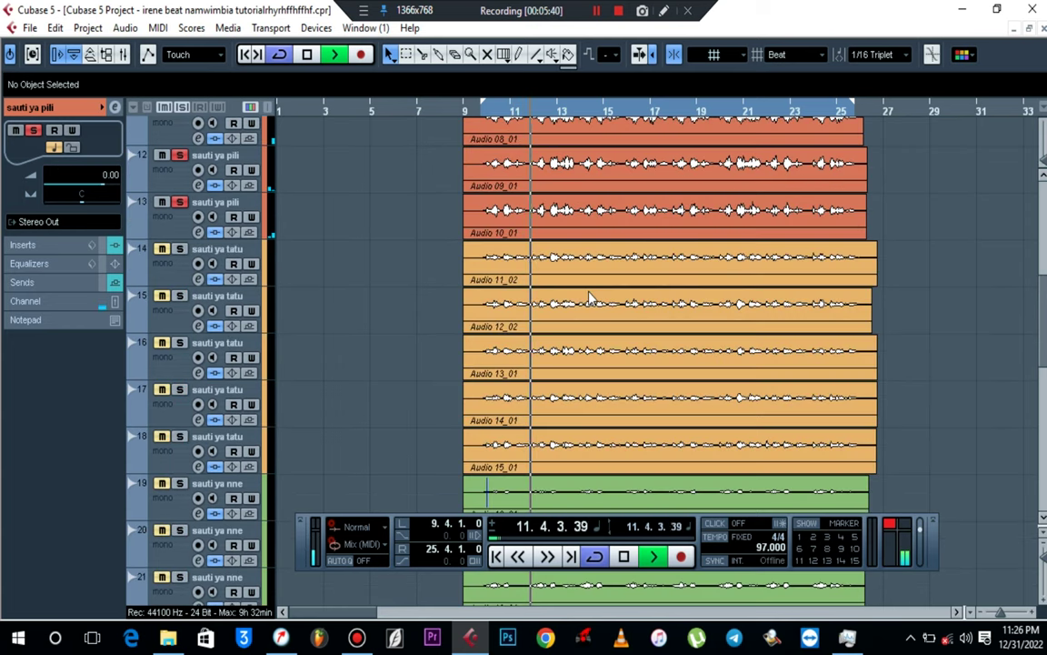
scroll(589, 298, "down", 10)
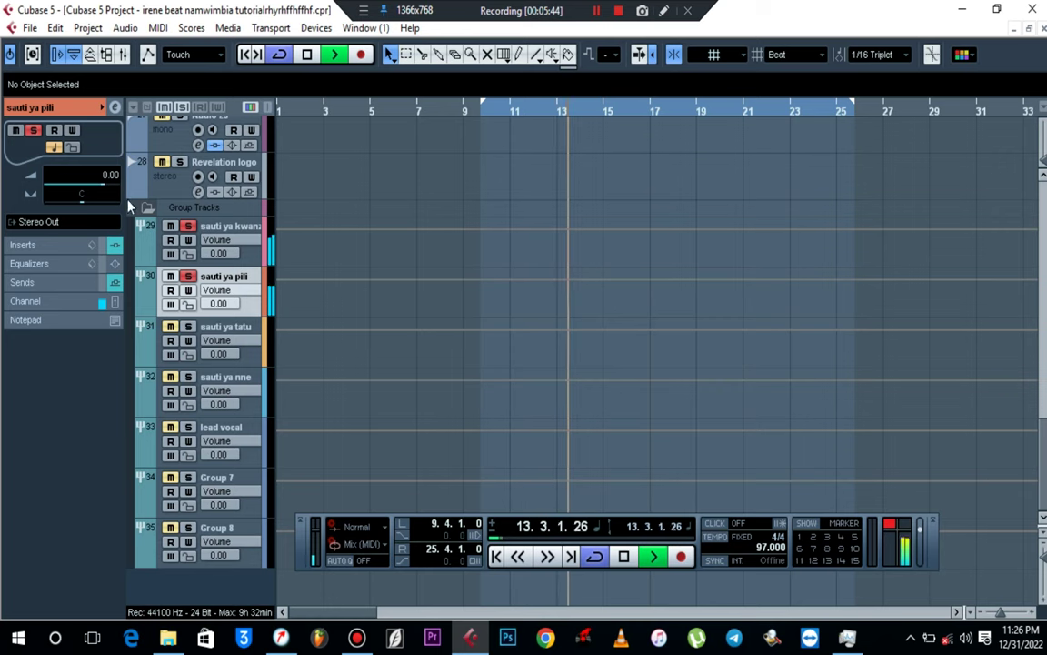
Step: Lower the sauti ya pili group's Stereo Out send to -6.45 while auditioning that group alone, and close its channel settings
key("space")
left_click(112, 107)
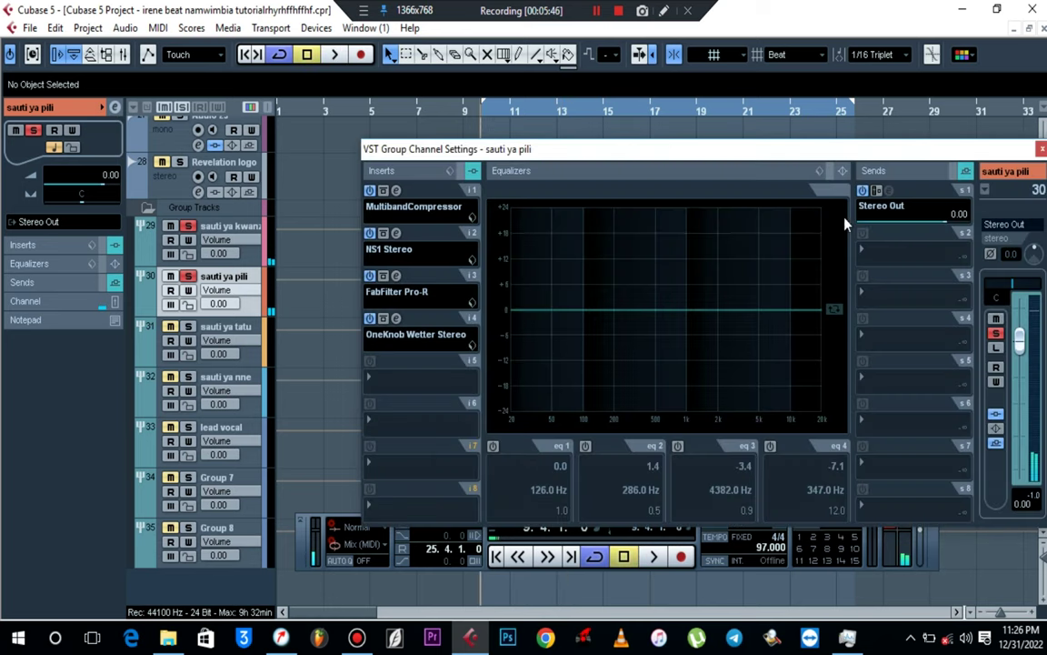
left_click(910, 225)
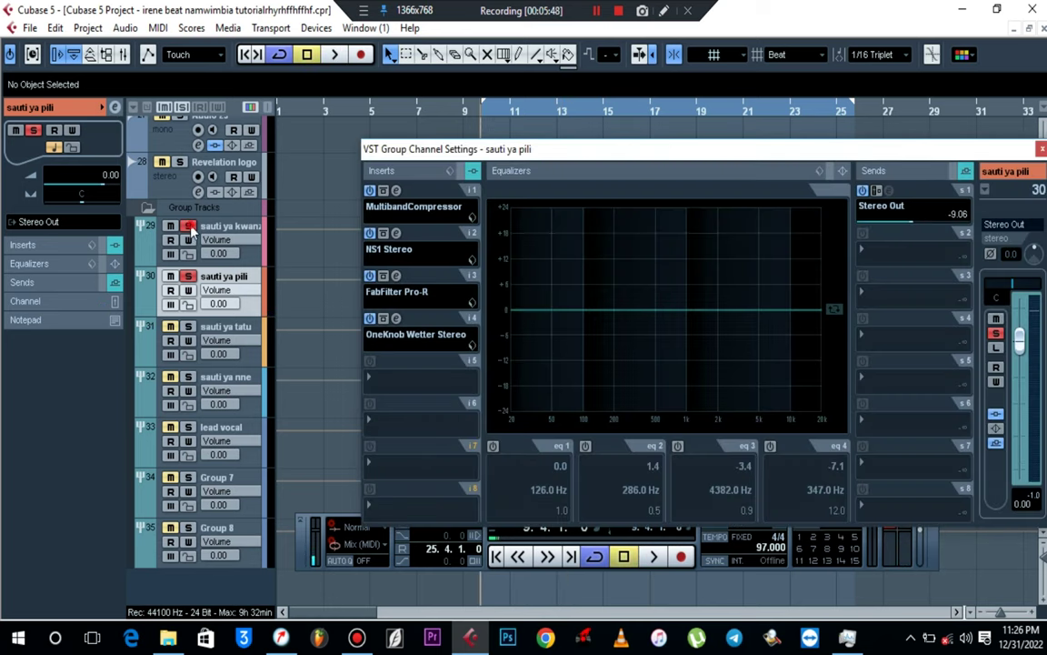
key("space")
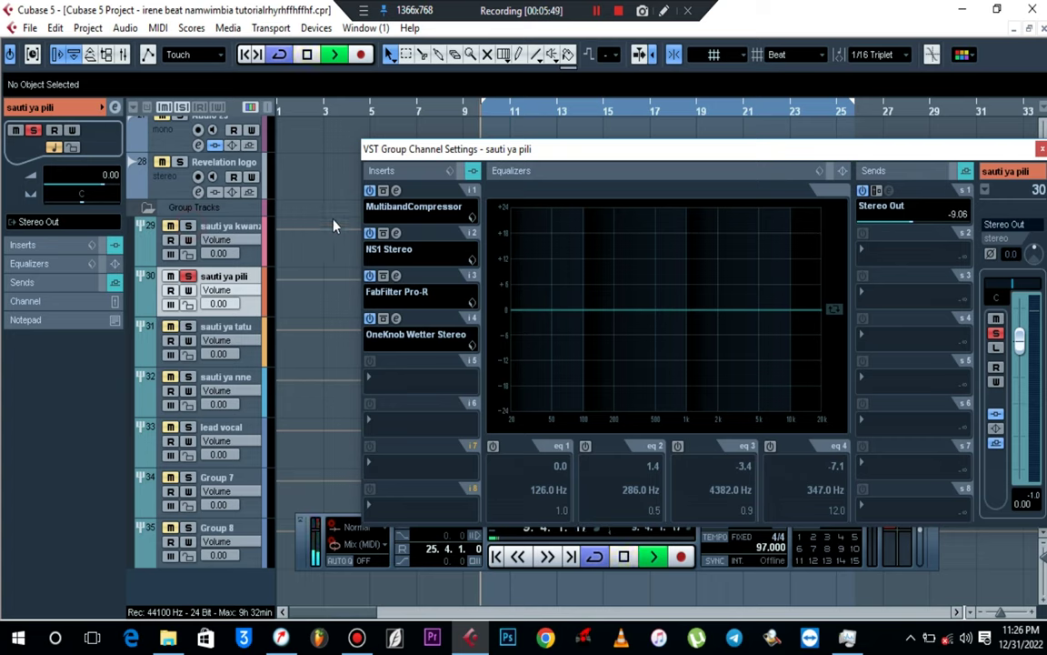
left_click(920, 223)
left_click_drag(922, 214, 920, 213)
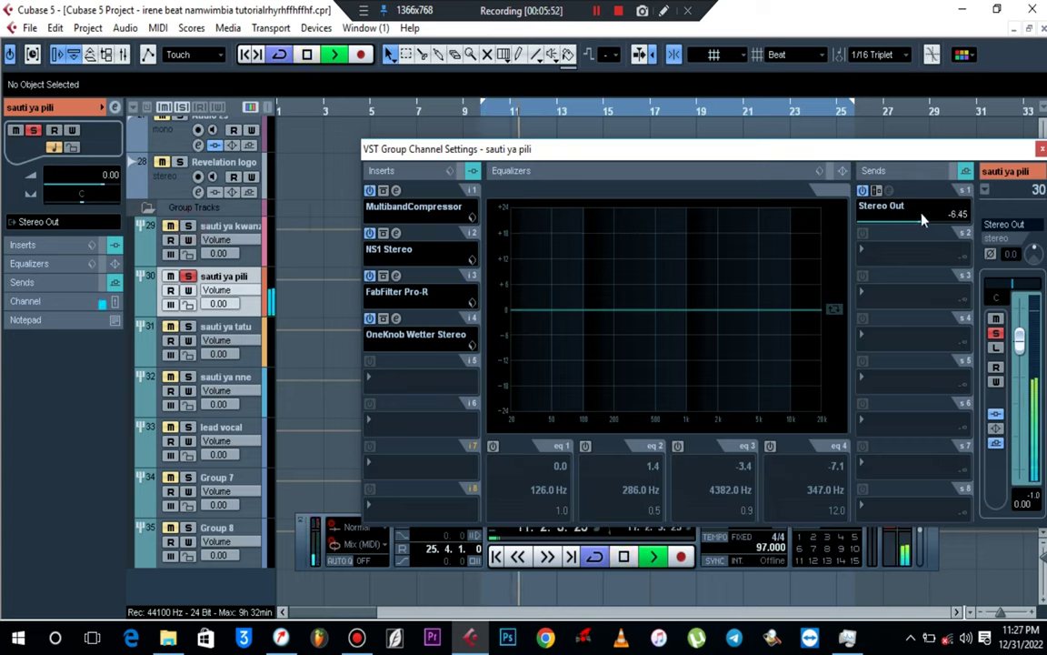
left_click(1042, 151)
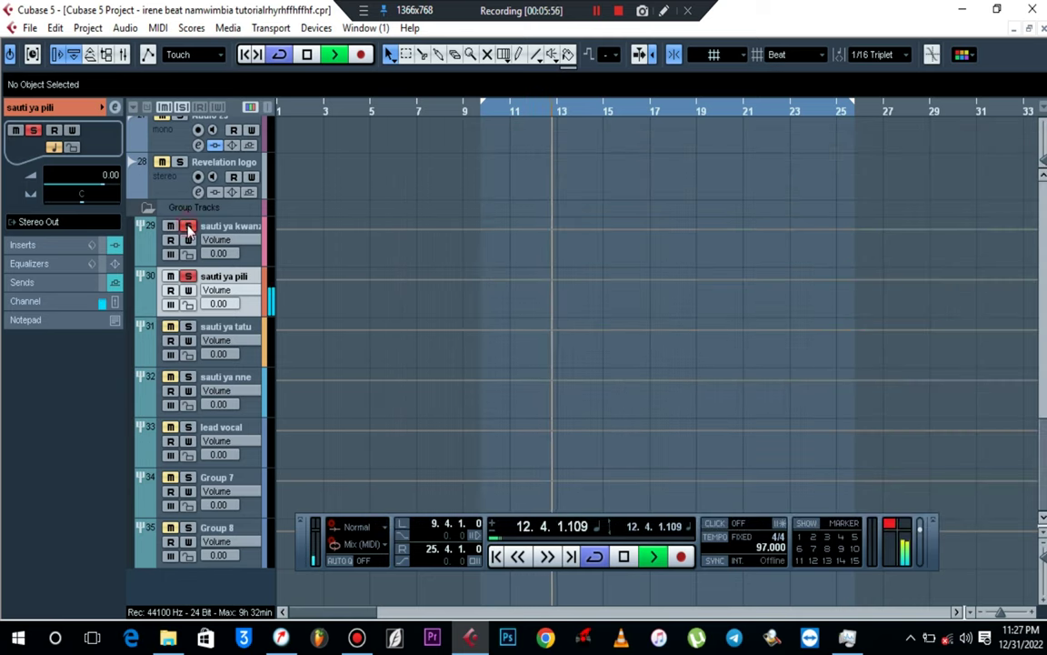
Step: Lower the sauti ya kwanza group's Stereo Out send to -4.97 during playback and close its channel settings
left_click(251, 260)
left_click(115, 107)
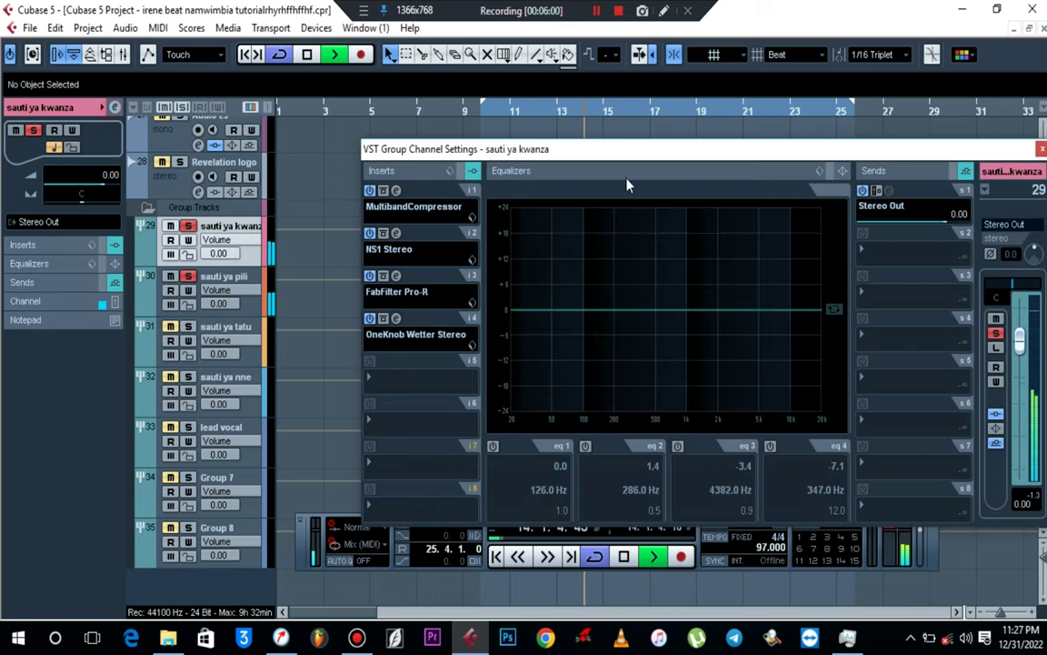
left_click(929, 229)
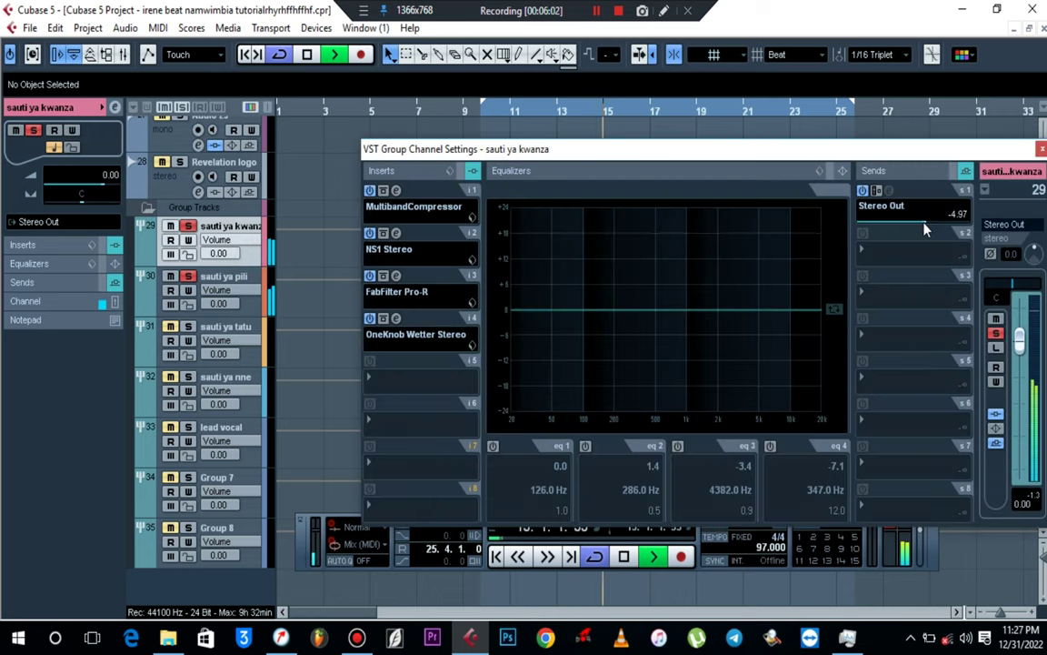
left_click(1042, 150)
Step: Solo the beat irene track again, listen to it with both vocal groups and stop playback
scroll(650, 228, "up", 15)
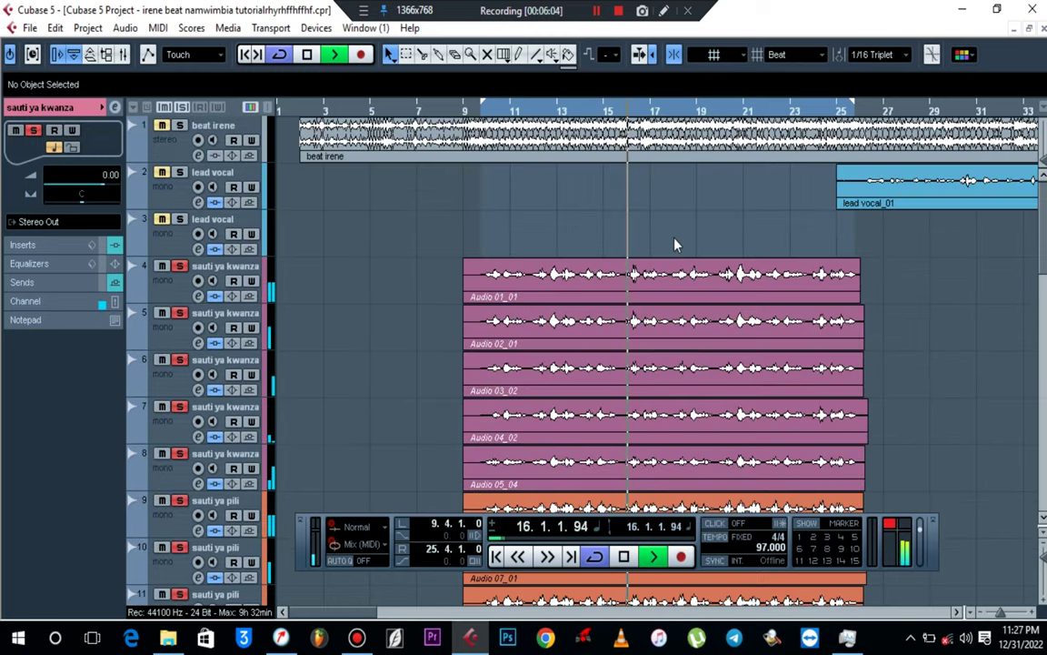
left_click(179, 125)
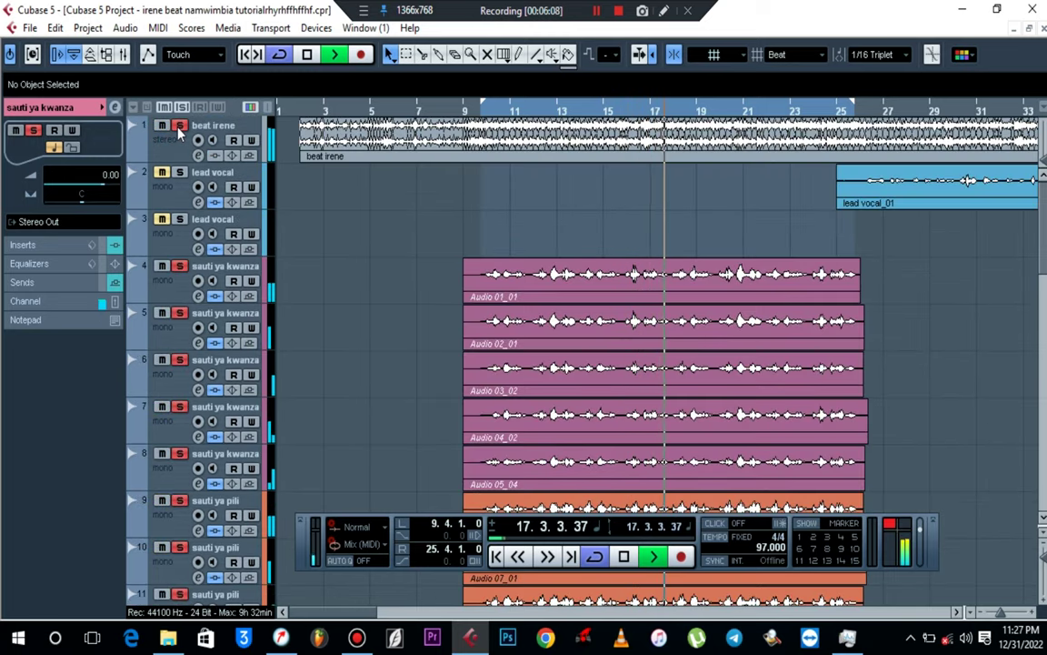
key("space")
scroll(563, 389, "down", 10)
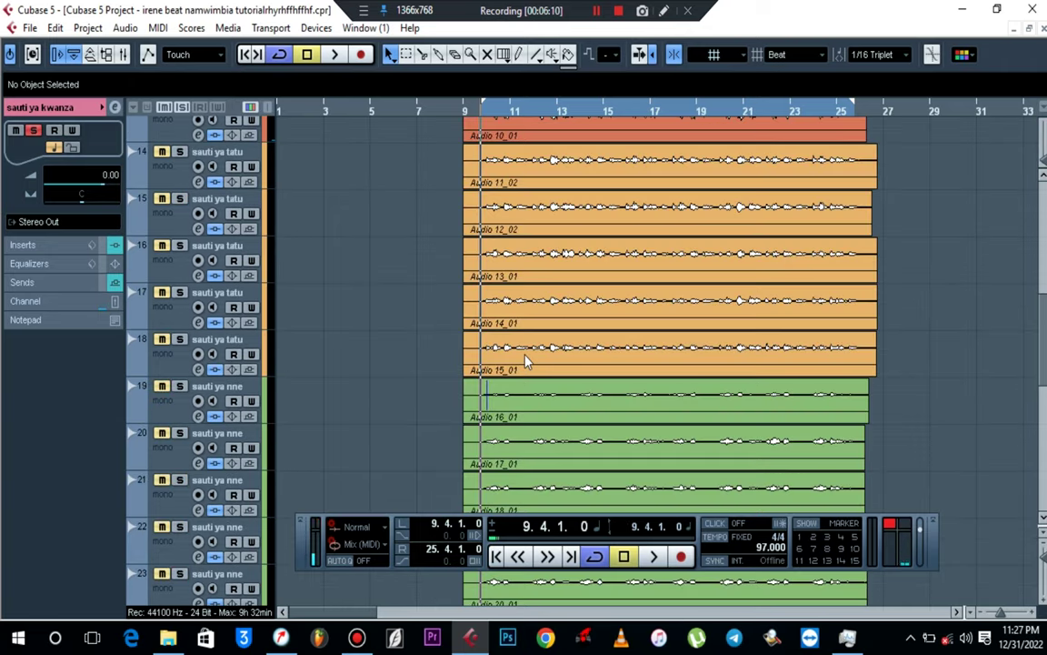
scroll(526, 362, "down", 12)
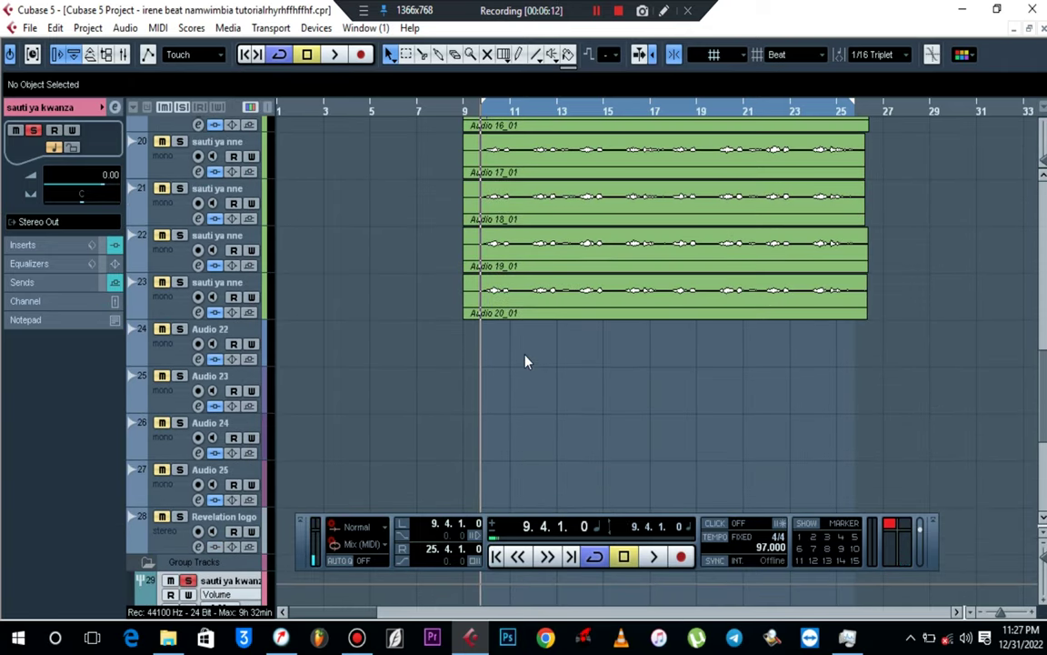
Step: Copy the sauti ya pili group's channel settings to the sauti ya tatu group, solo that group and start playback with the settings closed
left_click(253, 350)
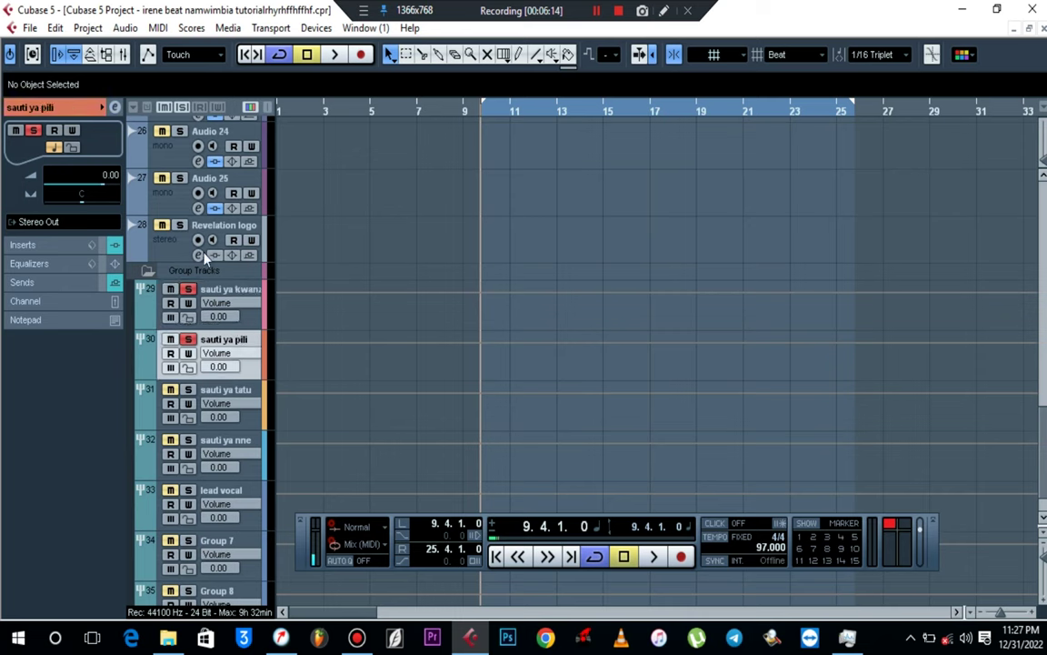
left_click(115, 108)
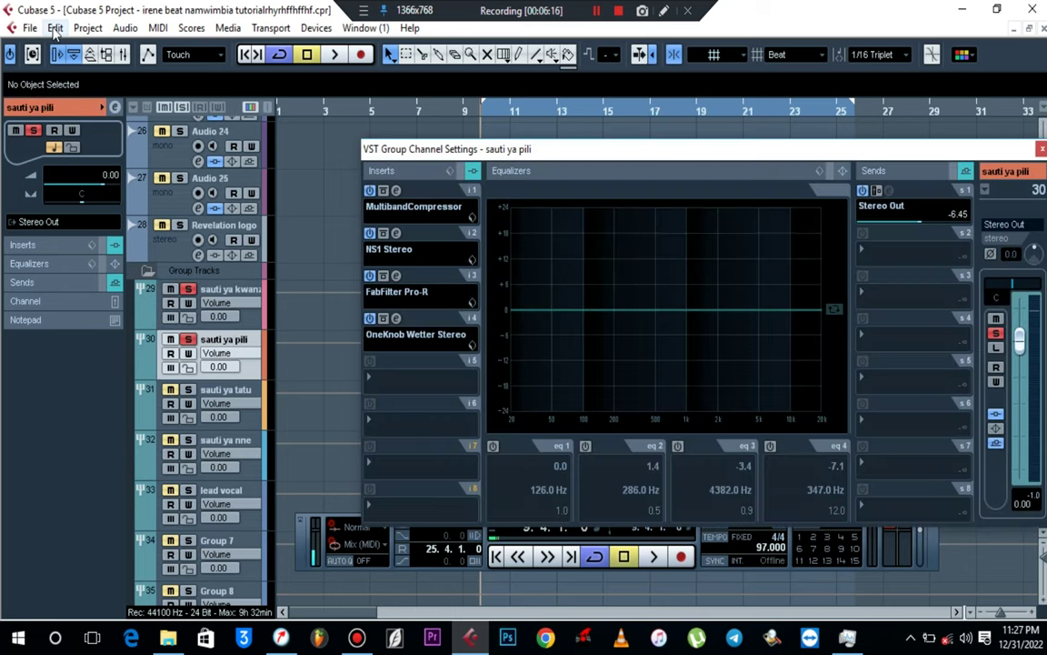
left_click(55, 28)
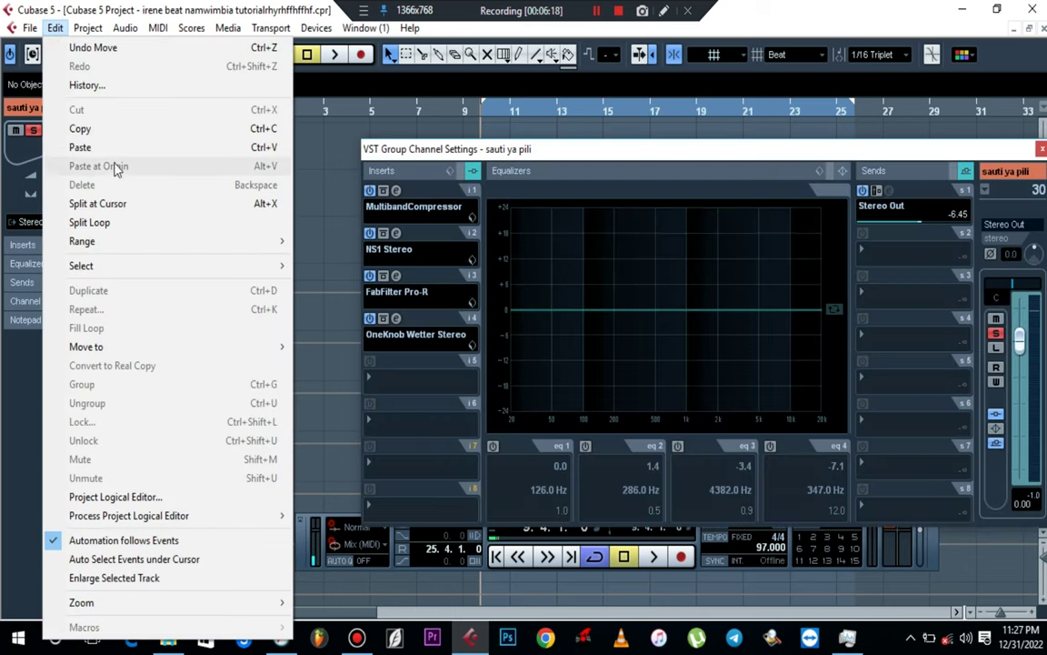
left_click(113, 128)
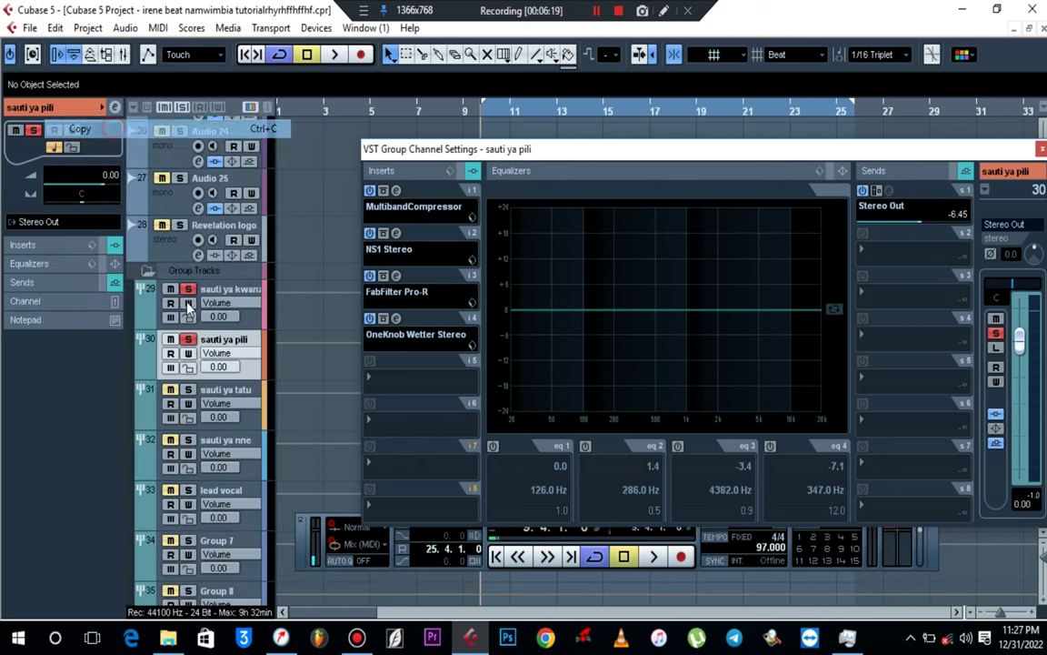
left_click(193, 399)
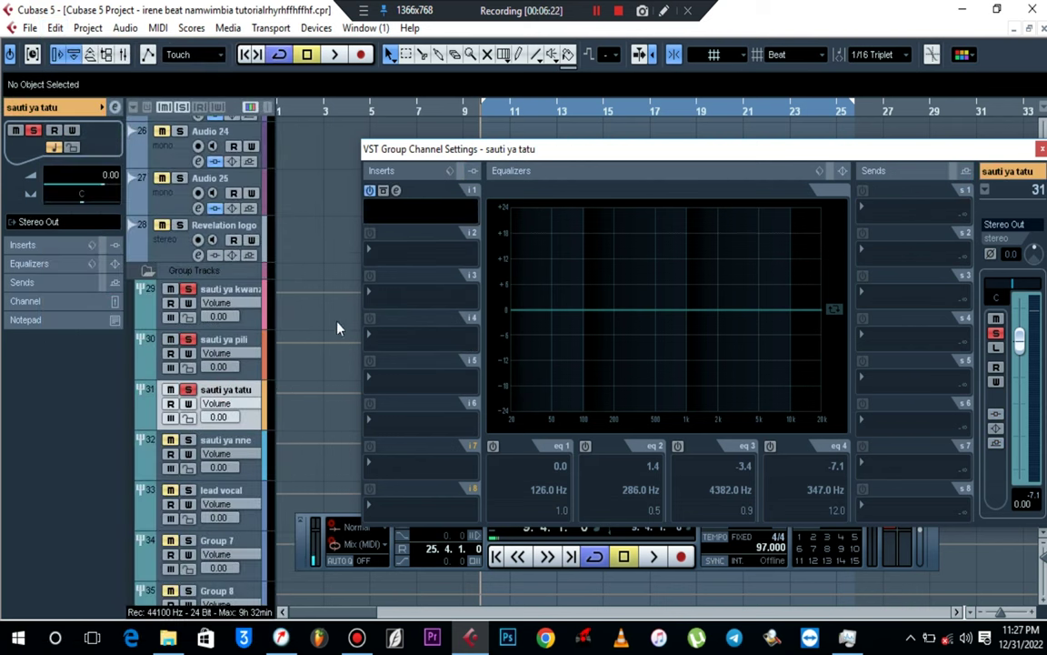
key("space")
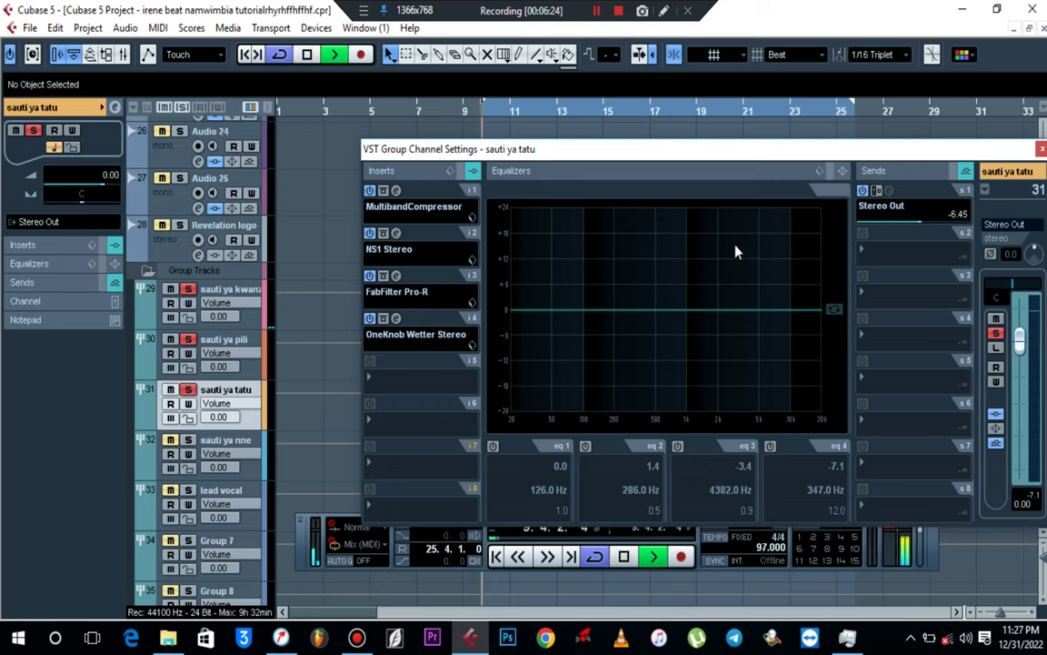
key("Escape")
Step: Listen to the three soloed vocal groups together, reduce the height of all tracks and stop playback
scroll(713, 338, "up", 10)
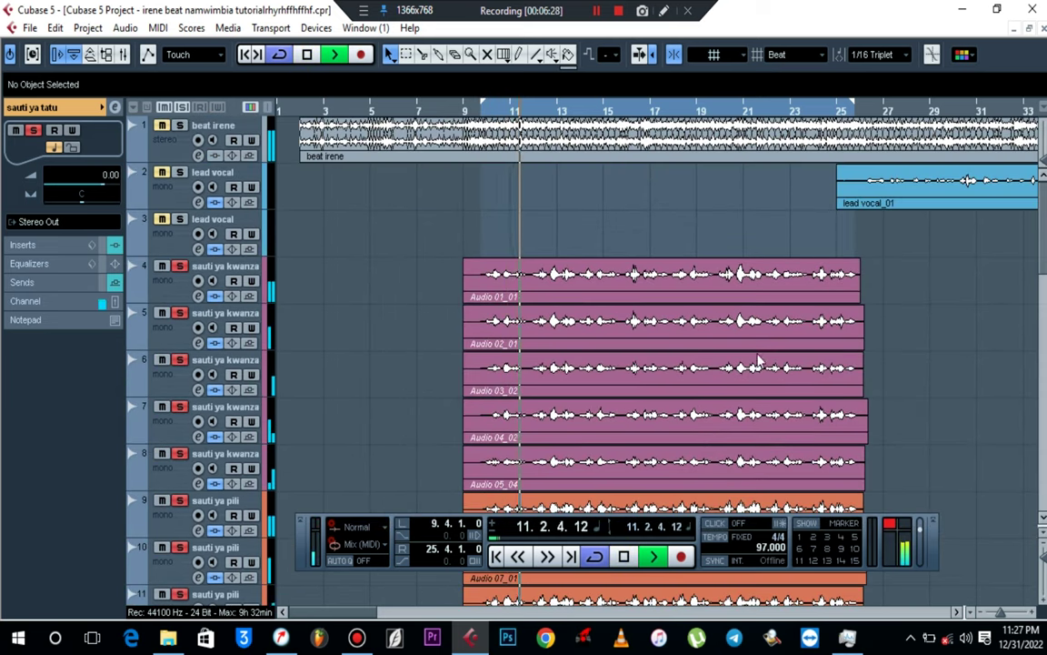
scroll(836, 400, "down", 3)
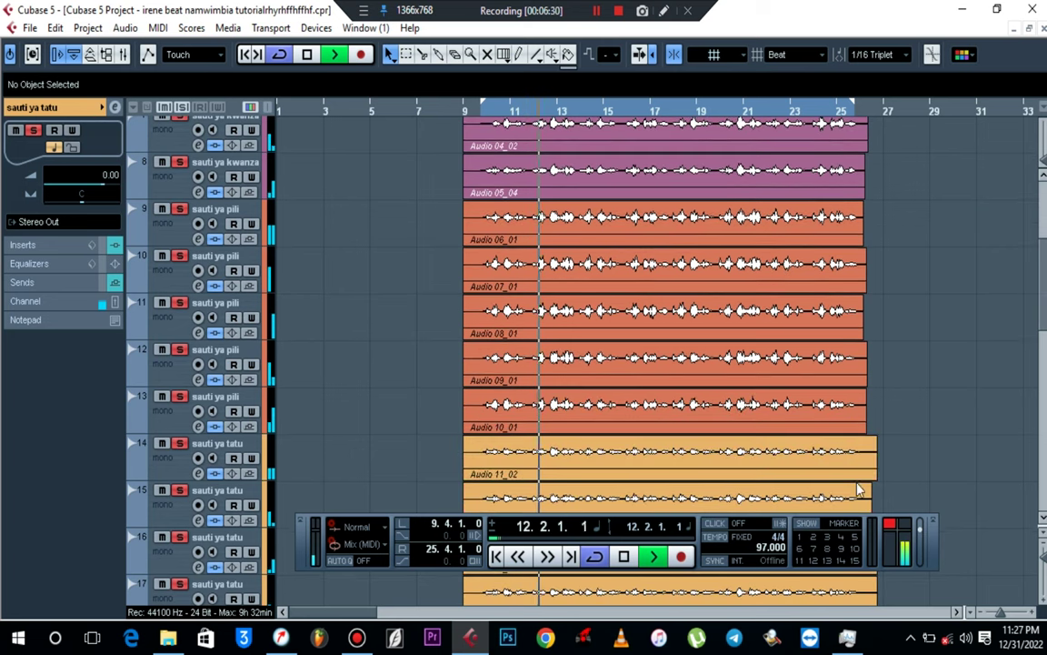
scroll(937, 434, "down", 1)
scroll(936, 434, "down", 5)
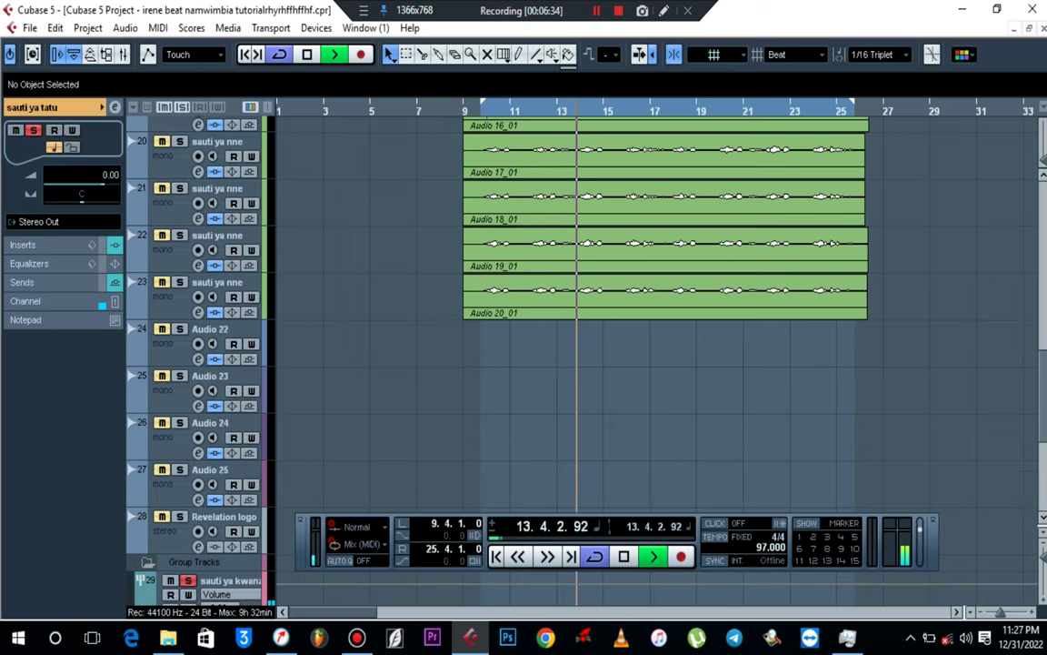
left_click_drag(1044, 568, 1043, 565)
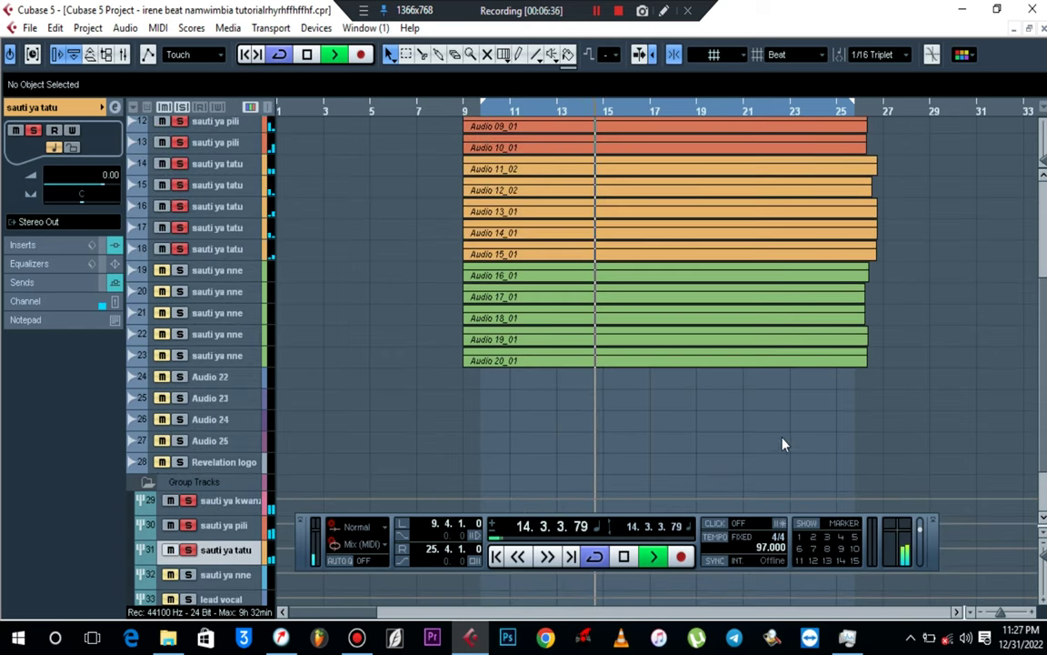
scroll(718, 391, "down", 2)
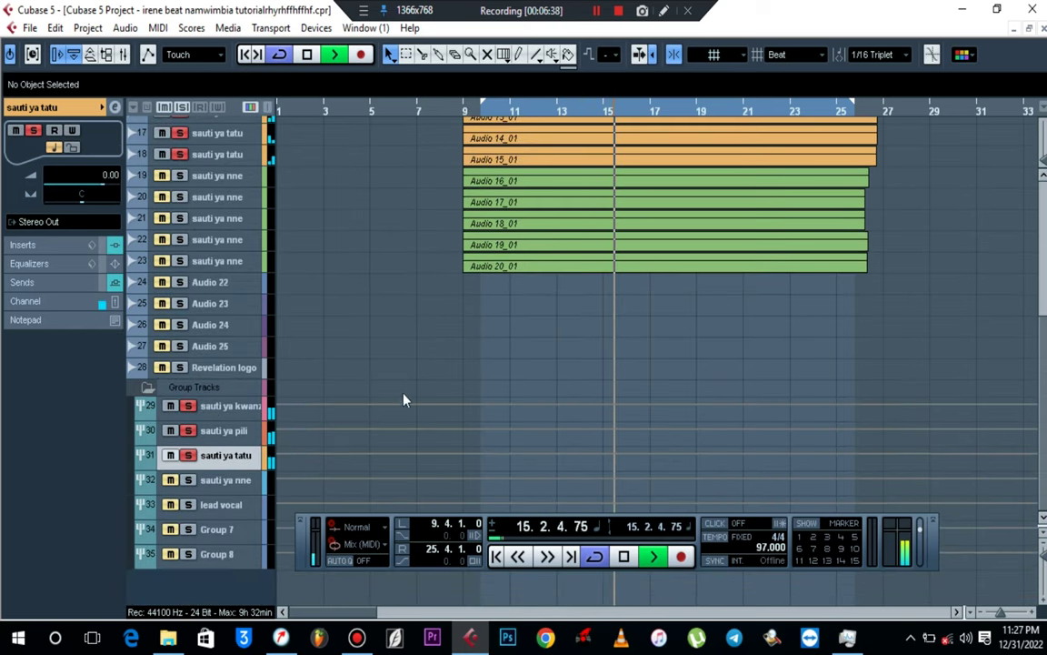
key("space")
Step: Solo the sauti ya nne group, paste the copied channel settings onto it and audition all four vocal groups
left_click(193, 488)
left_click(190, 481)
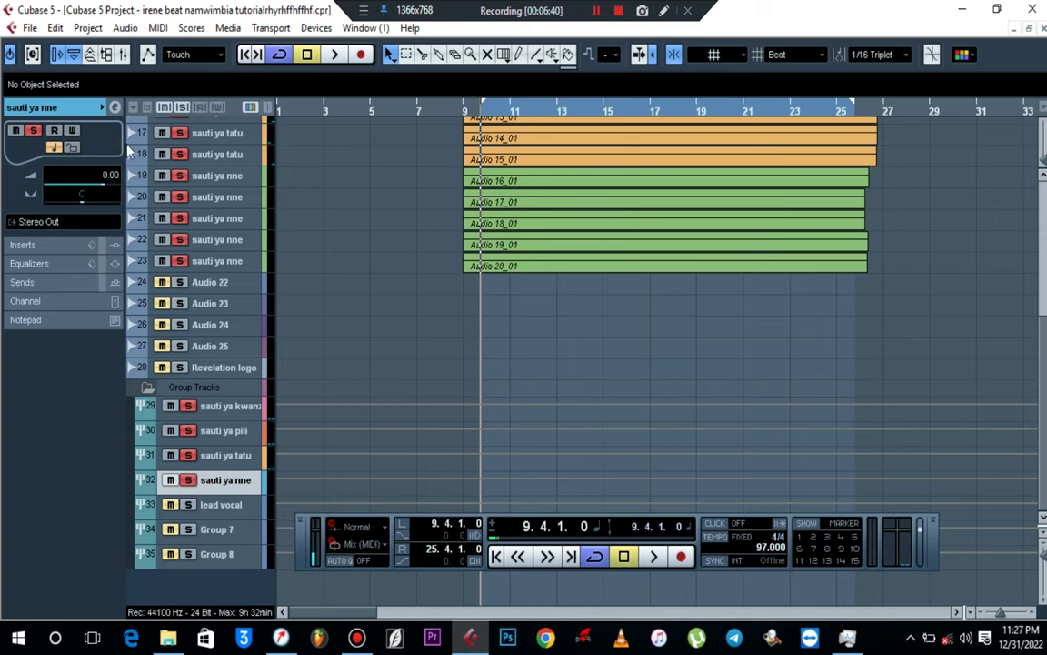
left_click(113, 108)
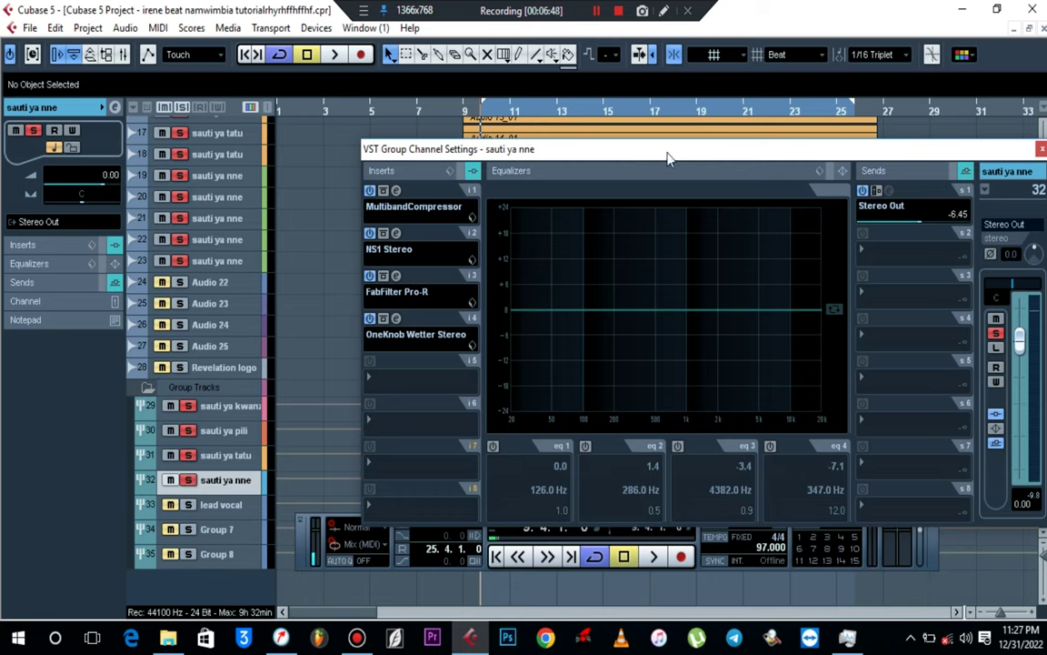
key("space")
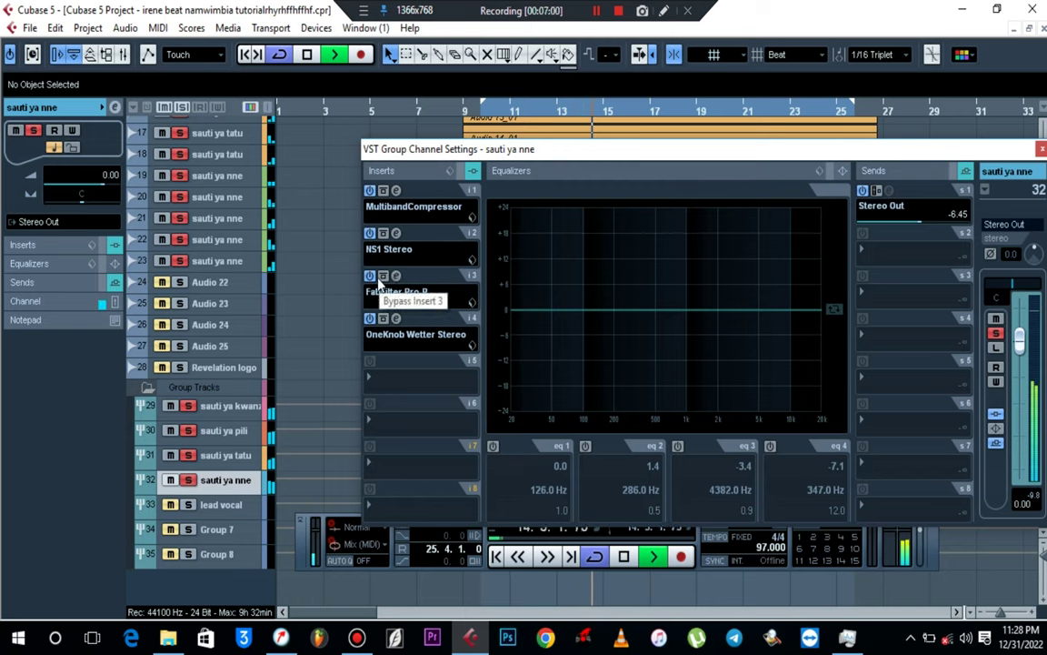
key("space")
Step: Turn off the NS1 Stereo insert on the sauti ya nne, sauti ya tatu and sauti ya kwanza groups during playback, and close the channel settings
left_click(370, 234)
key("space")
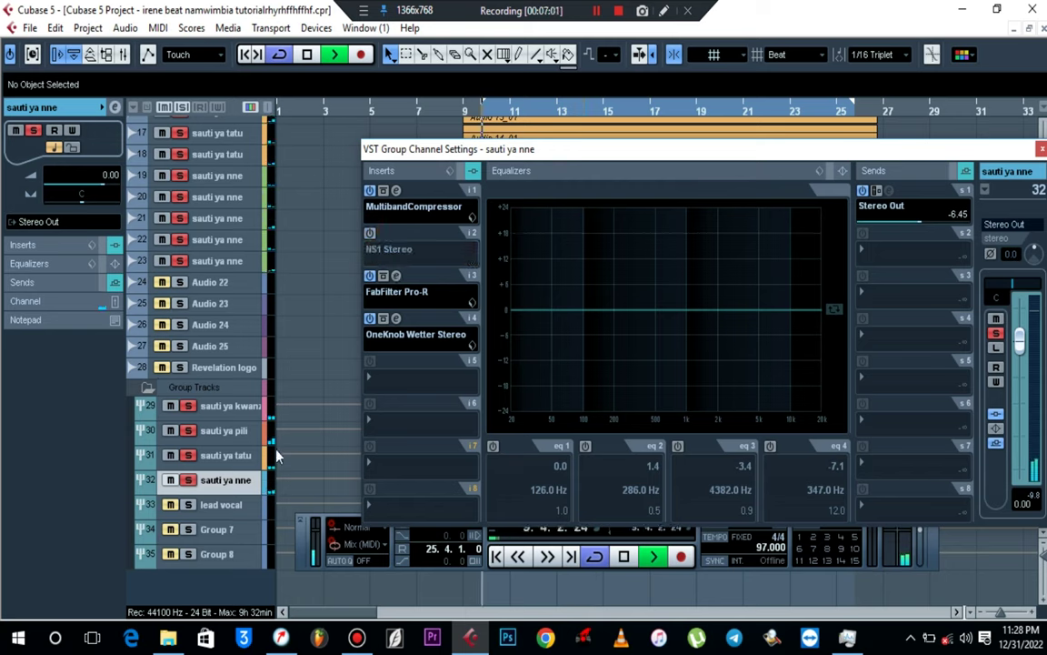
left_click(229, 460)
left_click(370, 234)
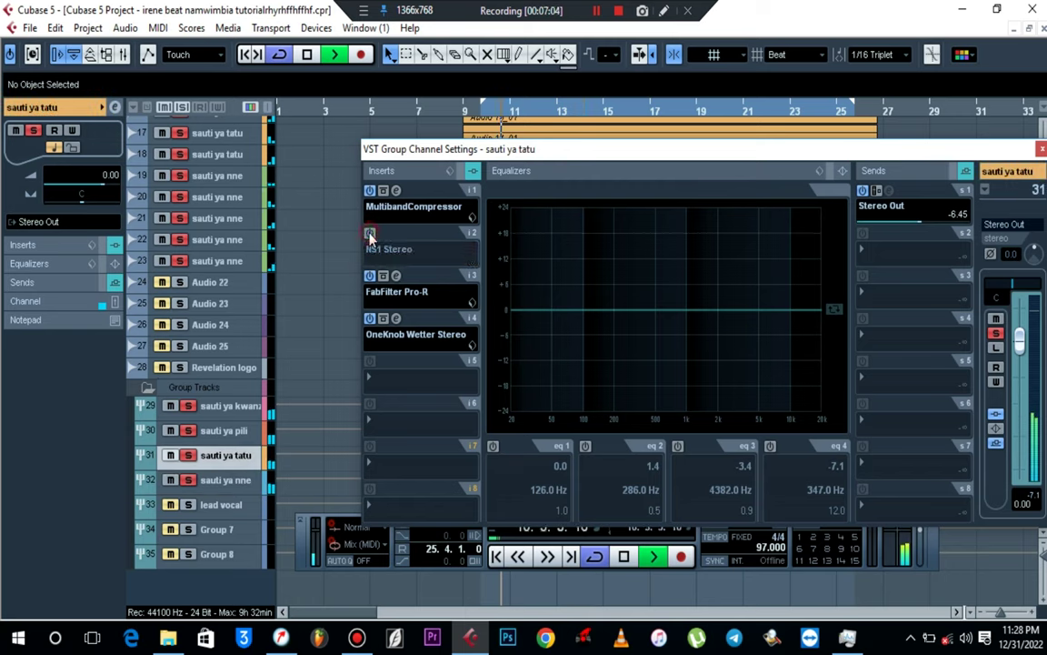
key("Up")
key("Up")
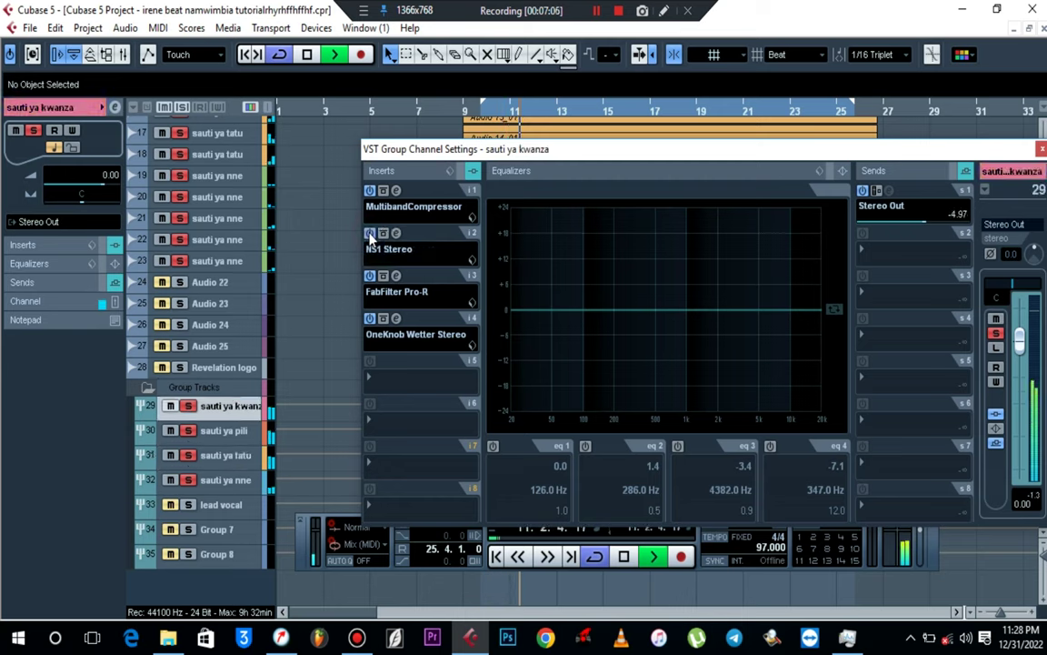
left_click(370, 234)
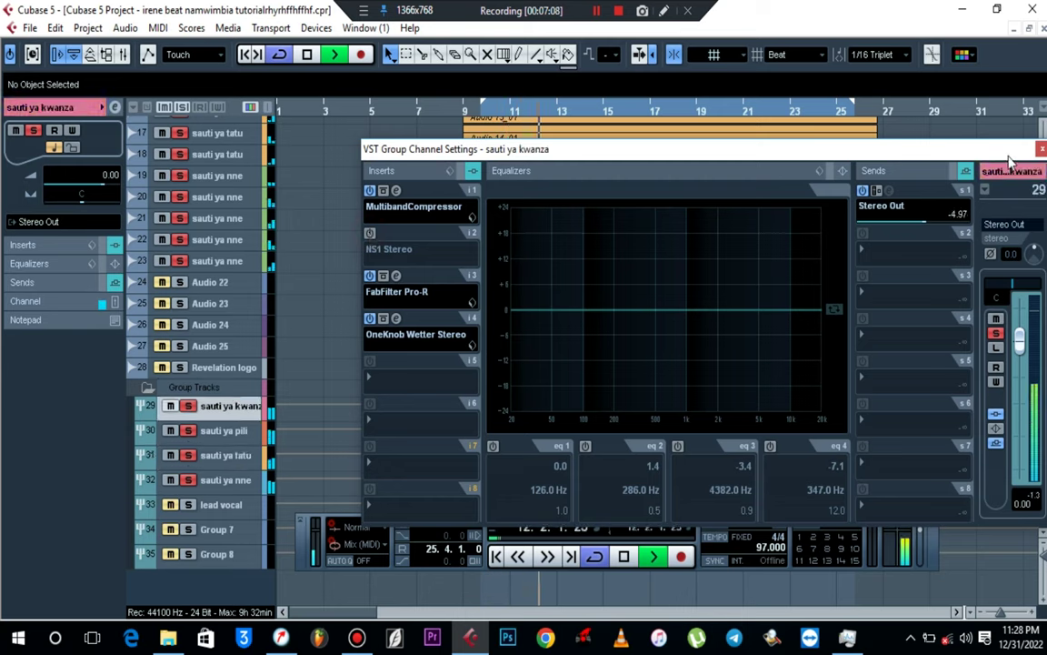
left_click(1042, 149)
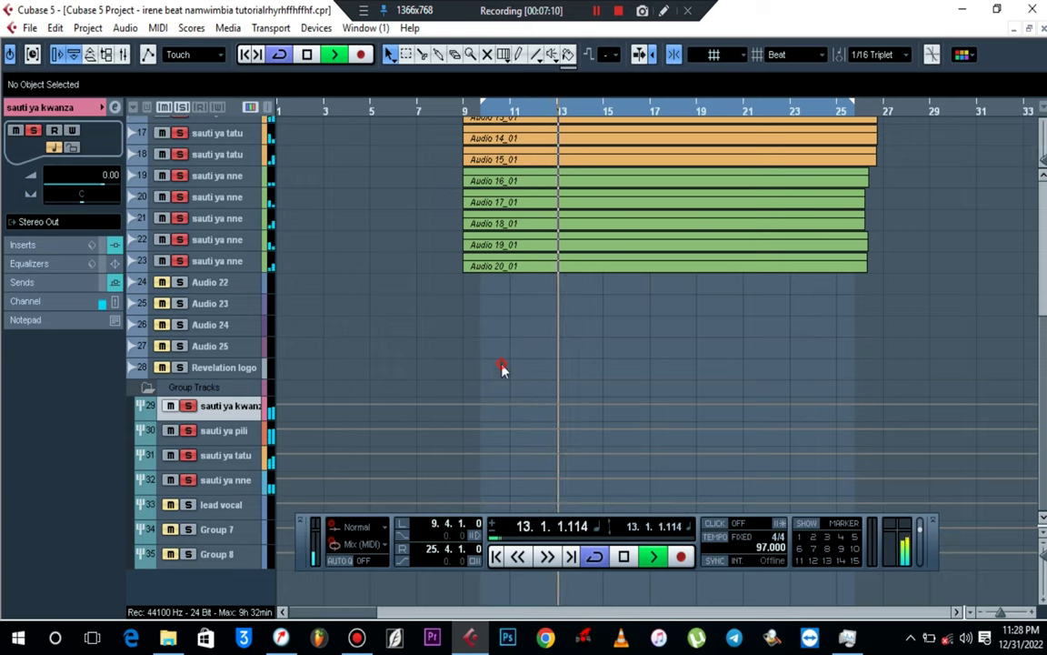
key("space")
Step: Turn off solo on all tracks, unmute the beat irene track and listen to the vocals with the beat
scroll(367, 304, "up", 5)
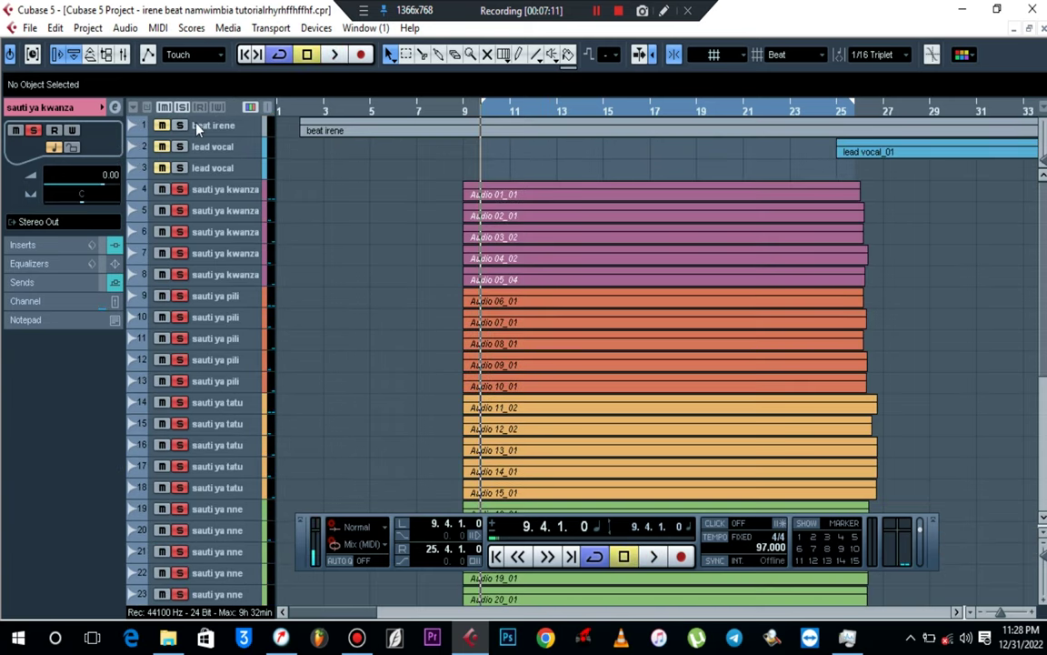
left_click(184, 107)
key("space")
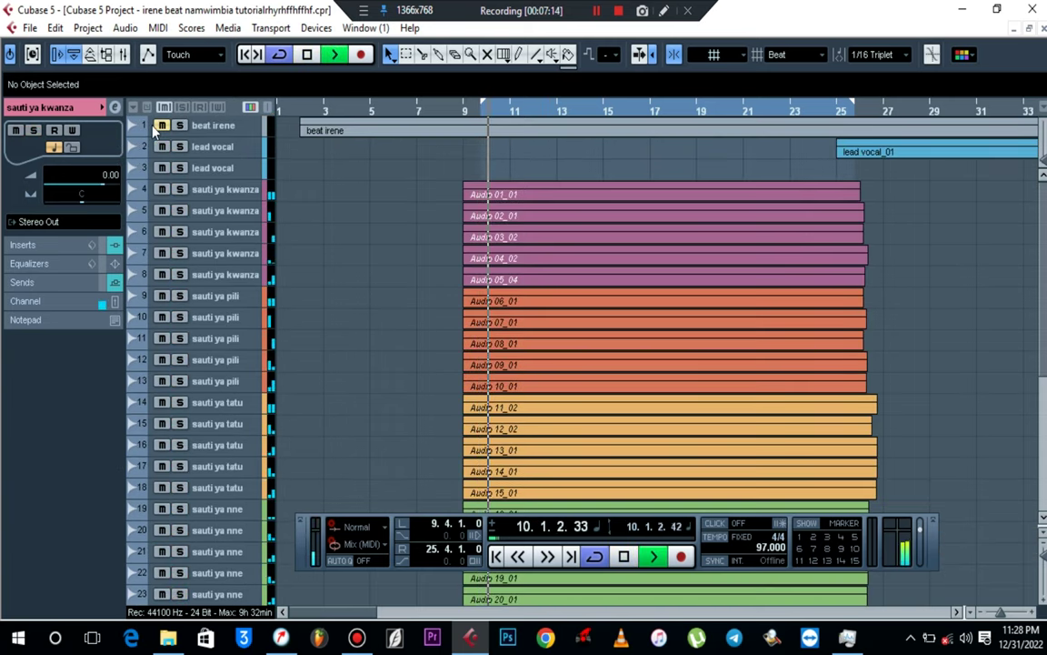
left_click(153, 127)
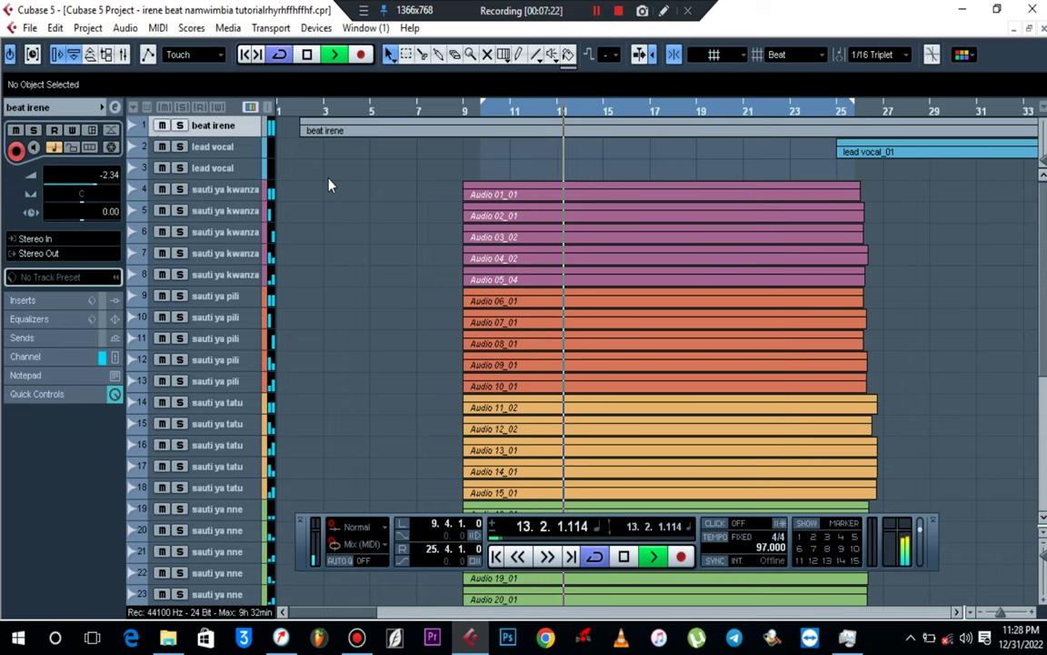
key("space")
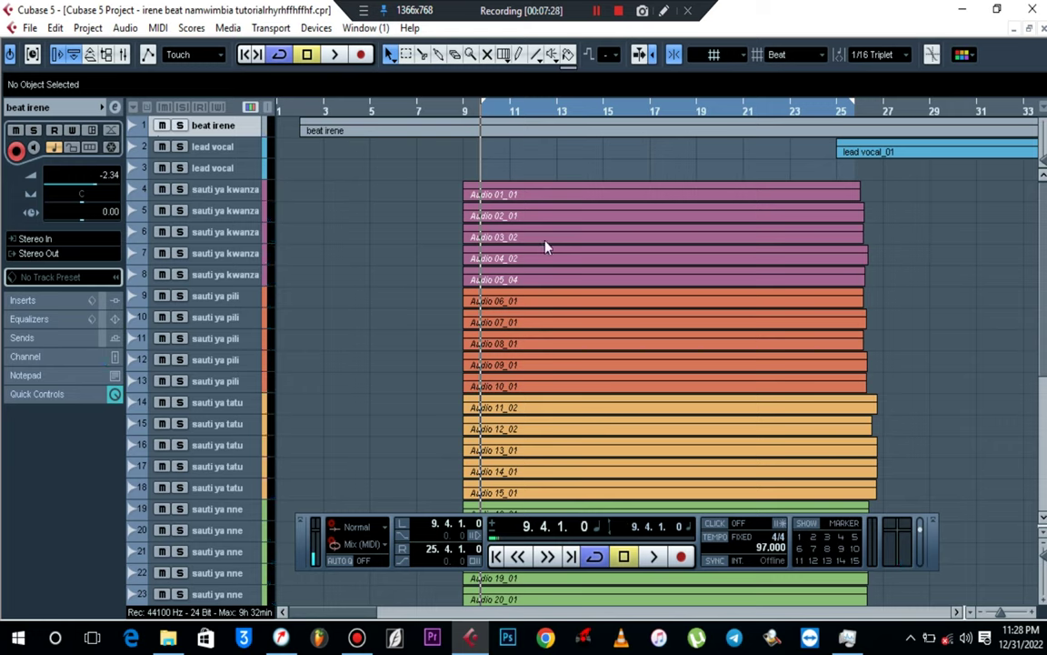
Step: Hide the transport panel and open the Stereo Out channel settings from the mixer
key("F2")
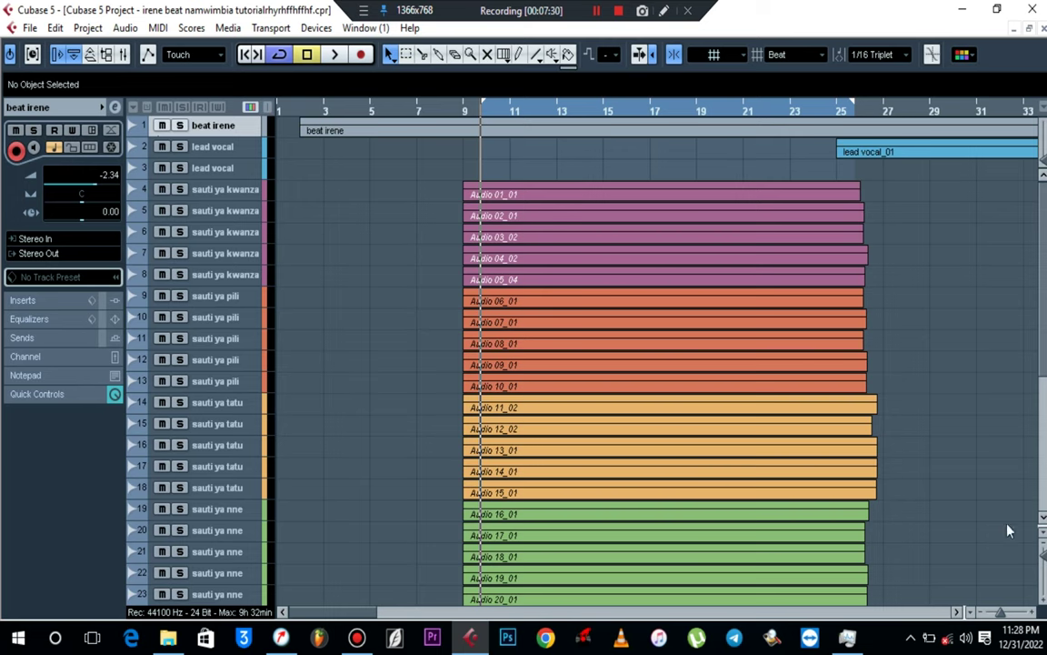
key("g")
key("g")
key("g")
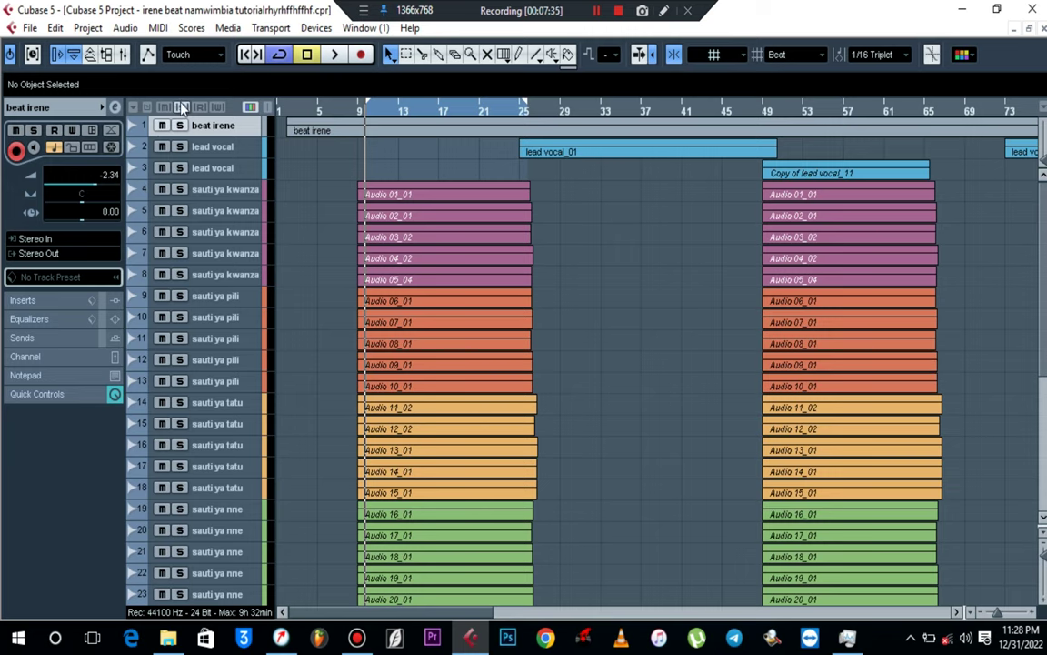
left_click(123, 54)
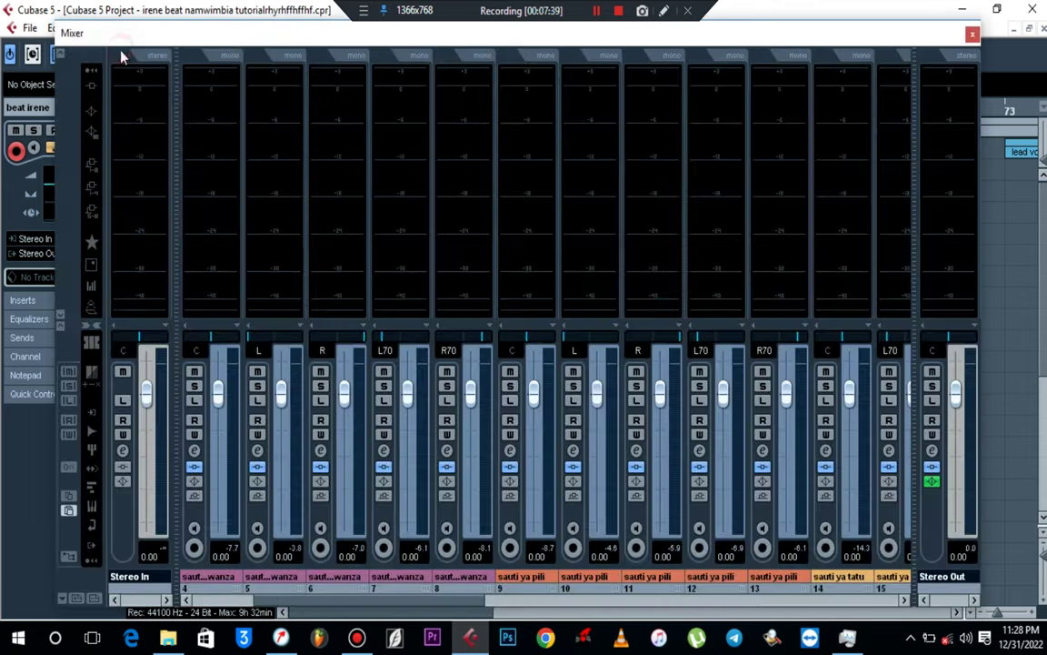
left_click(931, 452)
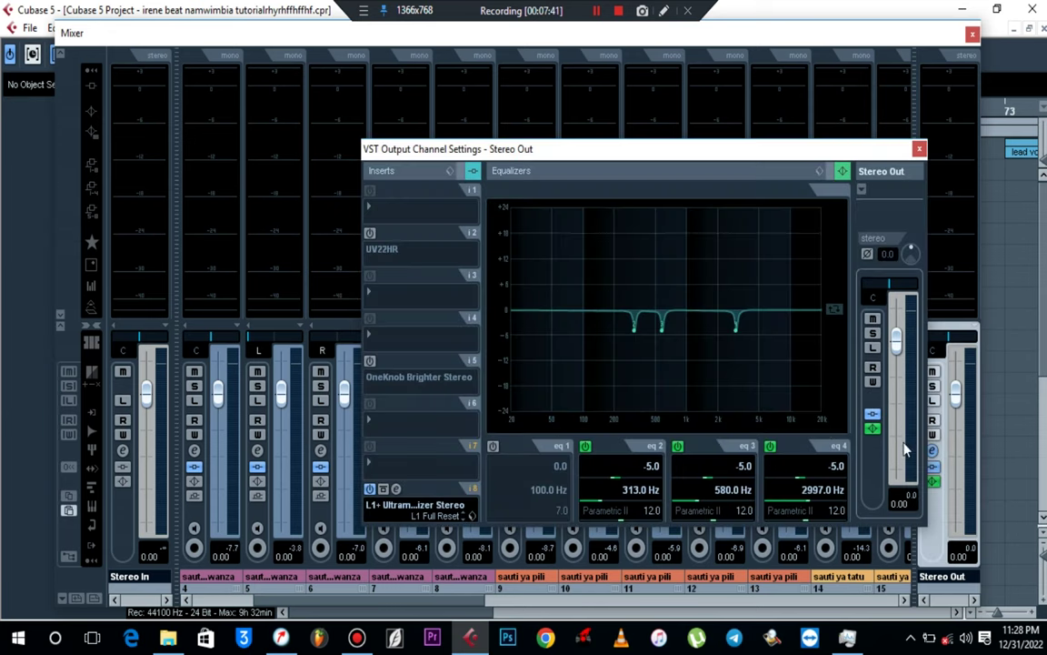
Step: Remove the L1+ Ultramaximizer and OneKnob Brighter effects from the Stereo Out inserts
left_click(400, 512)
left_click(452, 14)
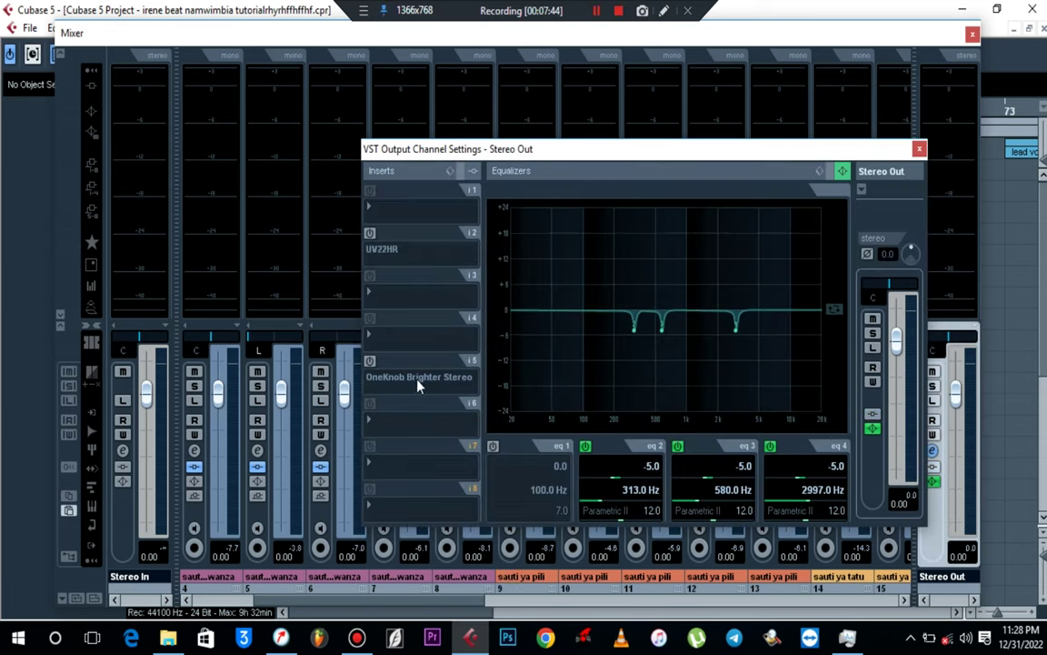
left_click(411, 382)
left_click(465, 13)
Step: Turn off equalizer bands 2, 3 and 4 on the Stereo Out channel
left_click(586, 447)
left_click(678, 446)
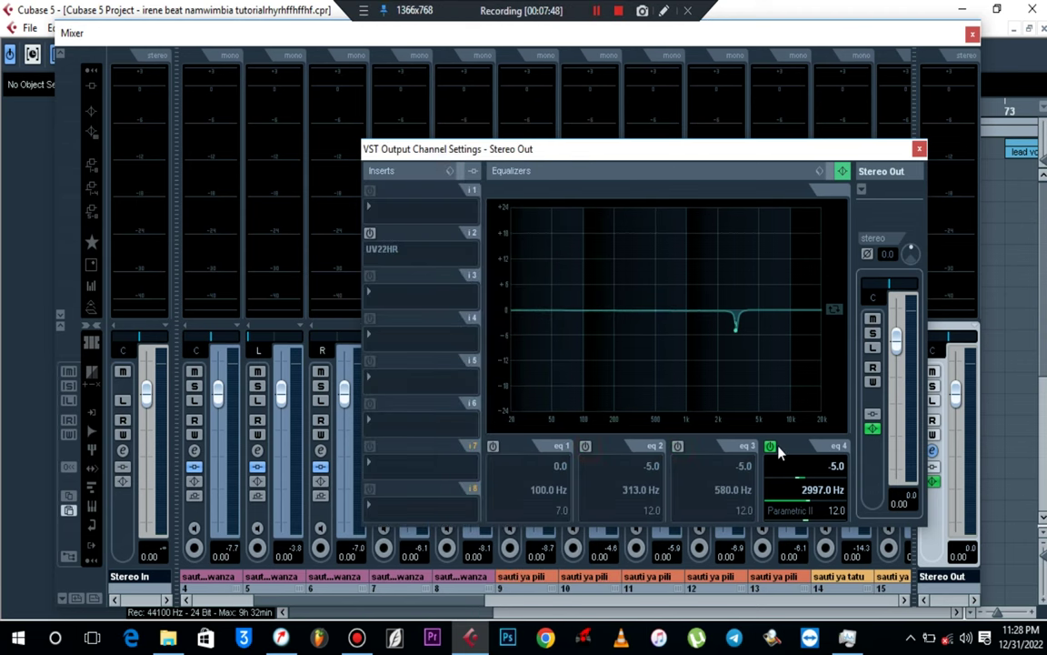
left_click(770, 447)
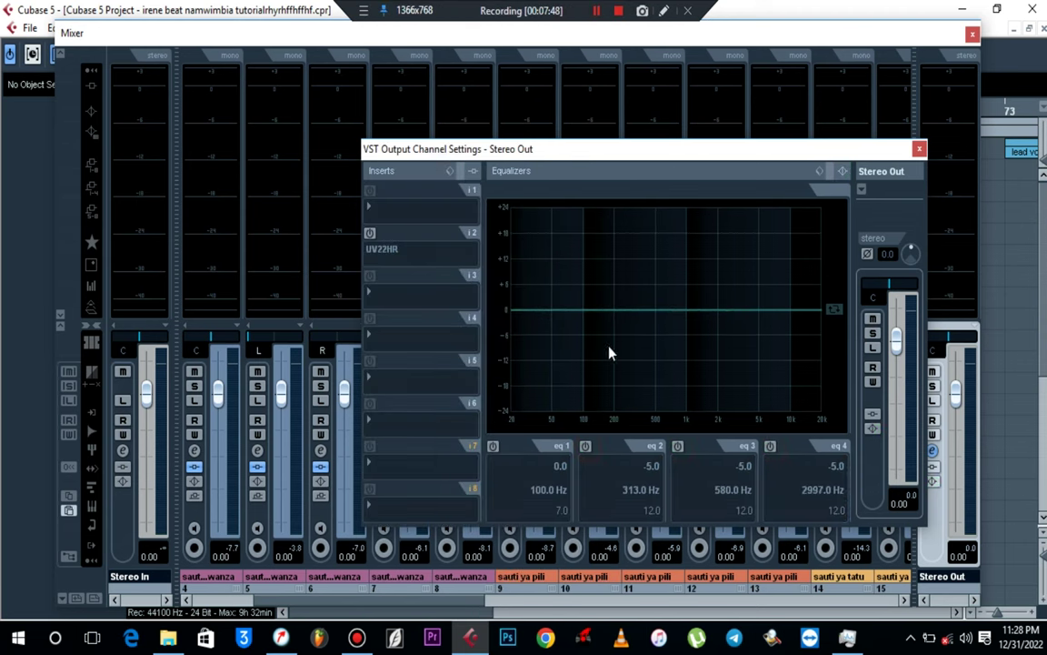
Step: Load UV22HR in the Stereo Out's second insert, set its output bits to 24 and close the plug-in
left_click(393, 251)
mouse_move(423, 265)
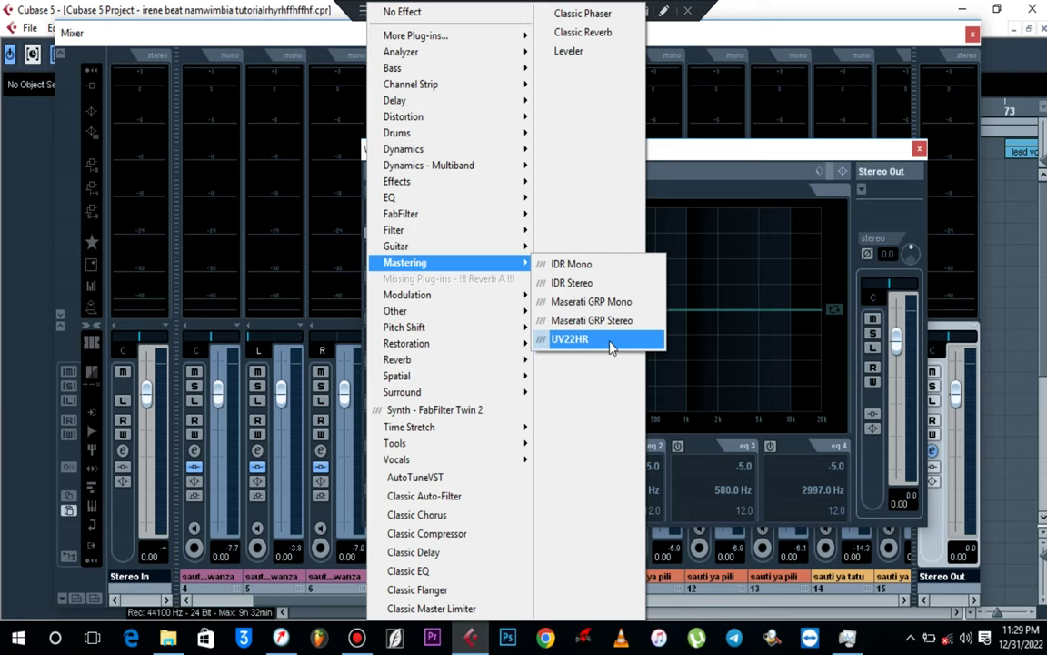
left_click(611, 346)
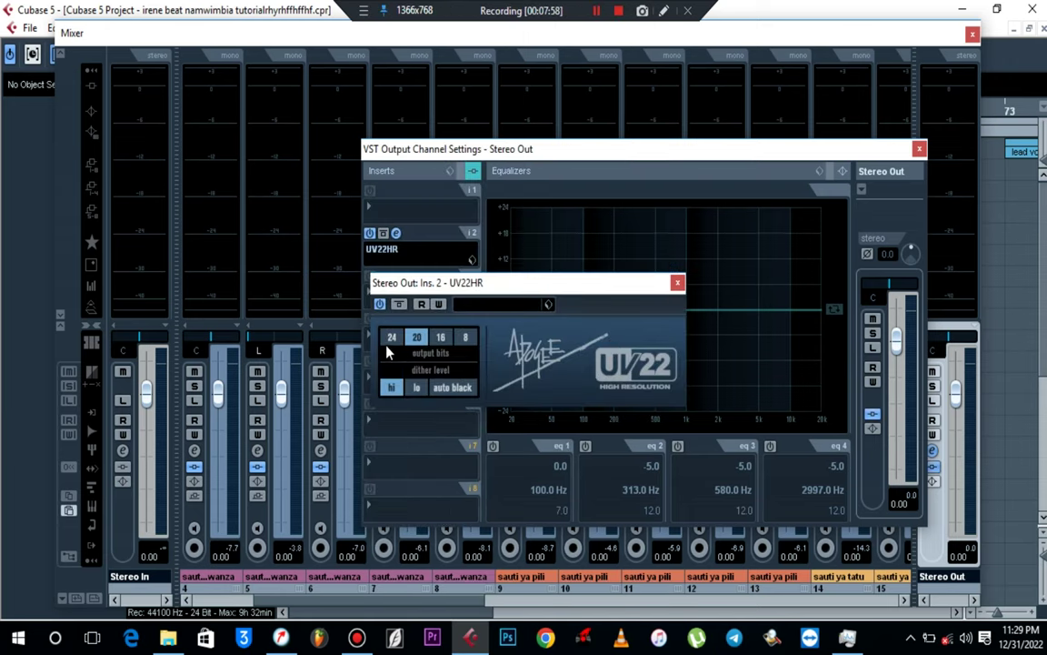
left_click(388, 341)
left_click(394, 338)
left_click(383, 338)
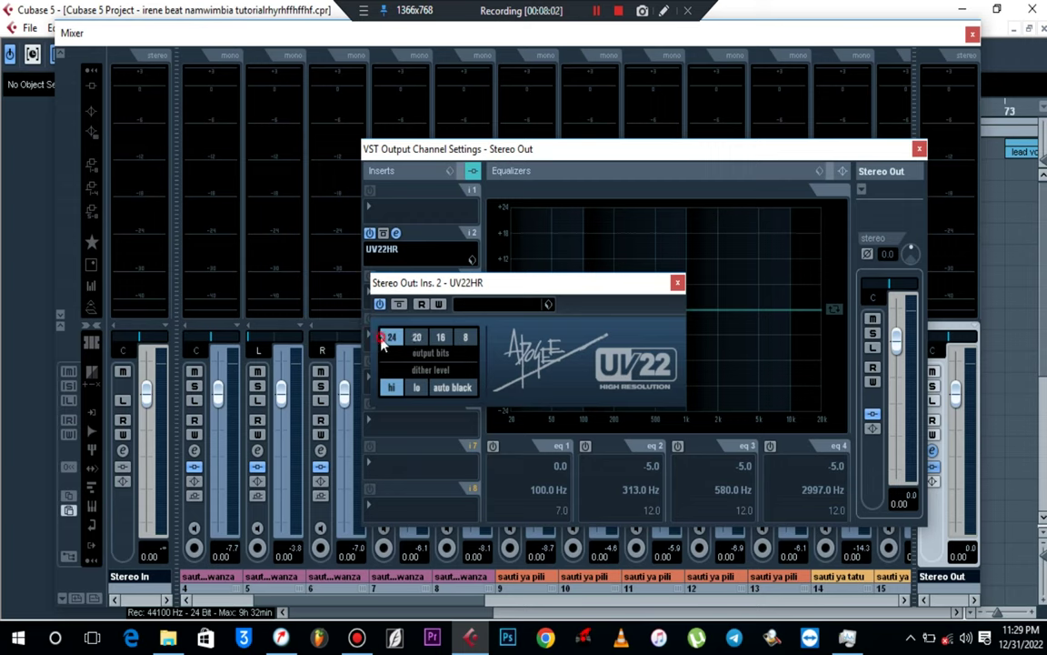
left_click(678, 283)
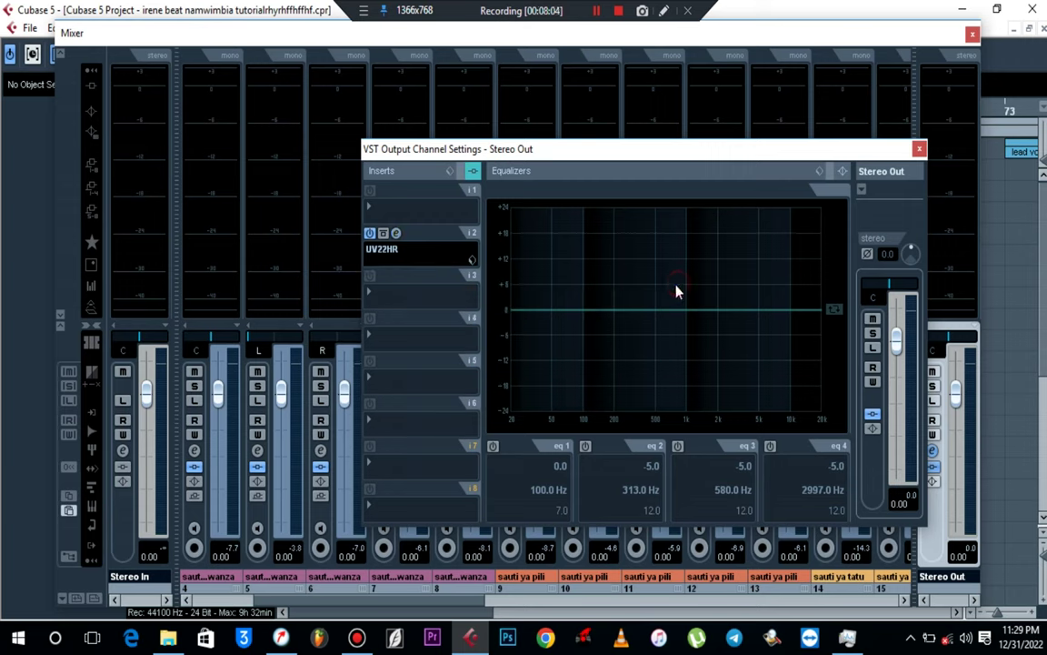
Step: Load the Kramer Tape Stereo distortion effect in the Stereo Out's third insert
left_click(391, 299)
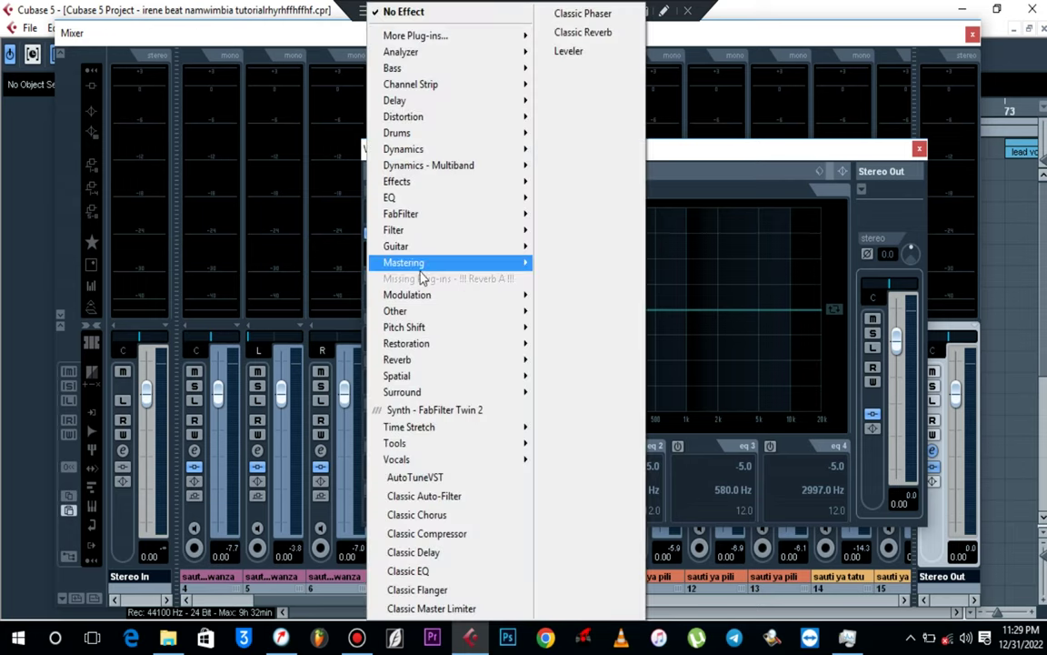
mouse_move(420, 273)
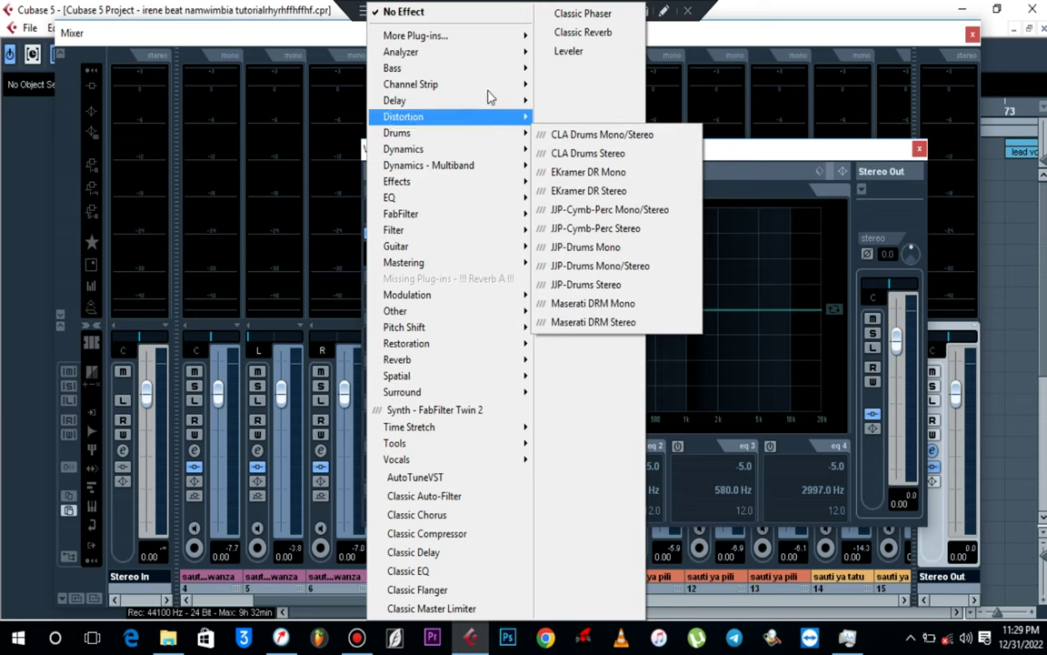
mouse_move(502, 122)
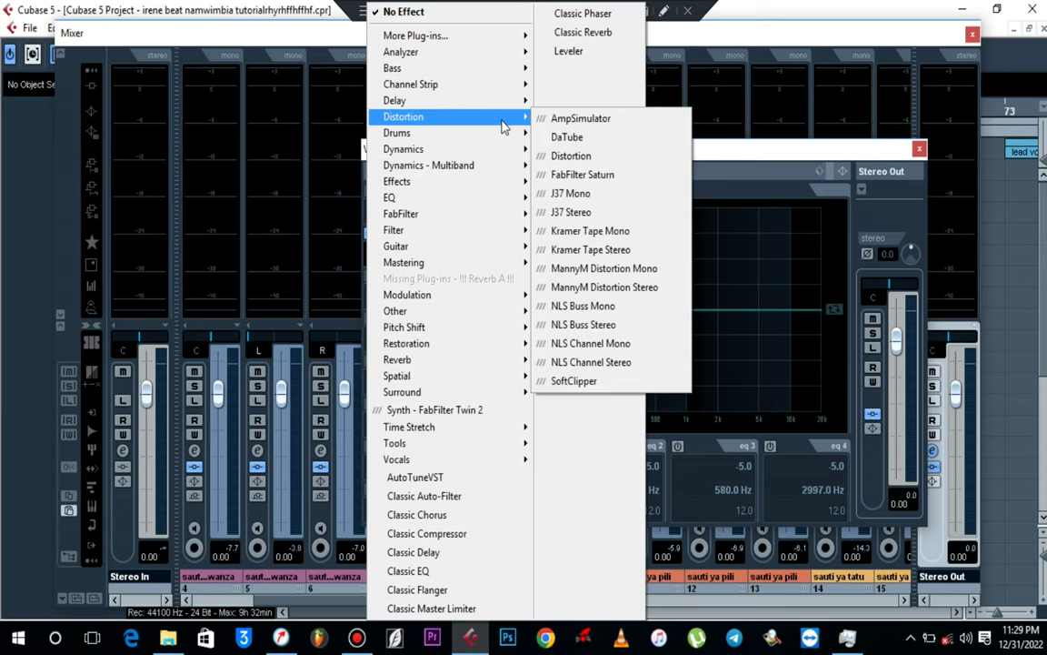
left_click(592, 250)
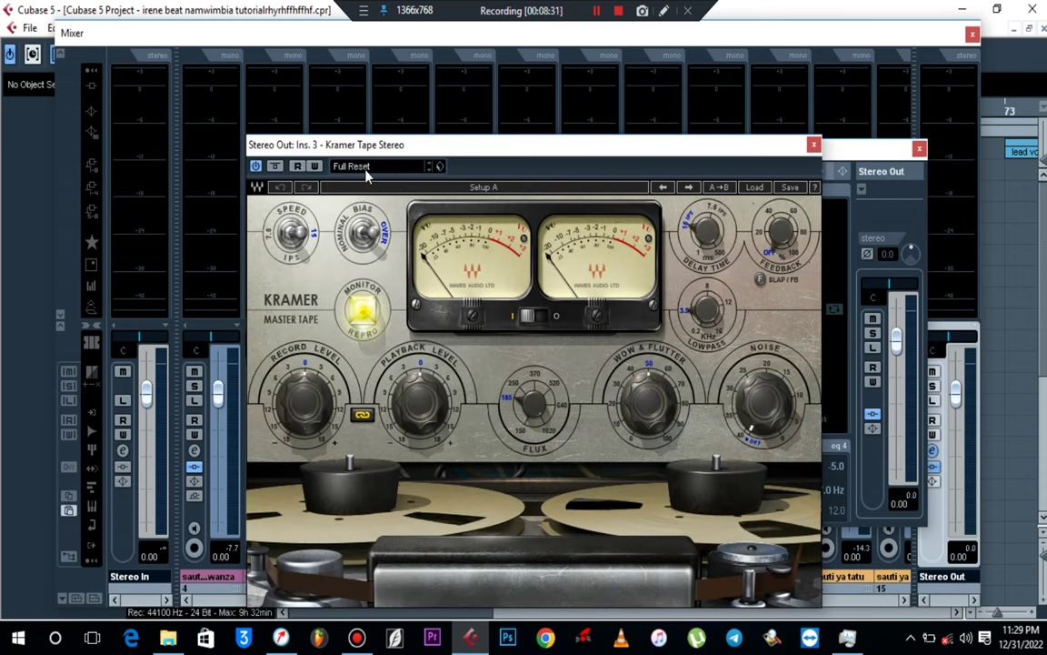
Step: Apply the Mastering Soft Clean Compression preset to Kramer Tape Stereo and close the plug-in
left_click(367, 167)
scroll(446, 386, "down", 10)
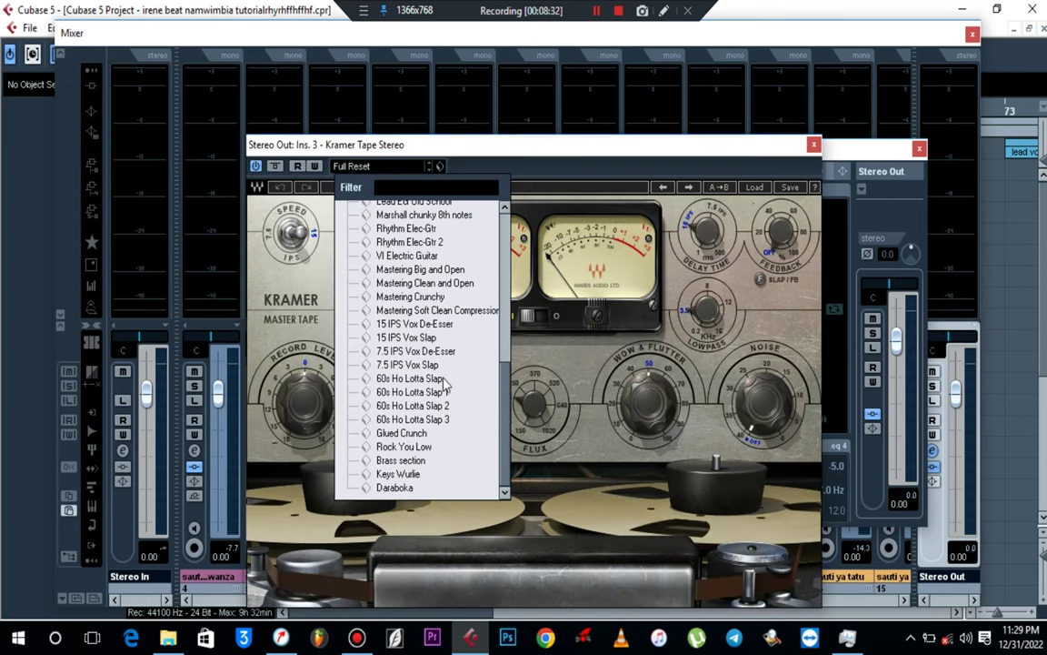
left_click(442, 324)
left_click(446, 312)
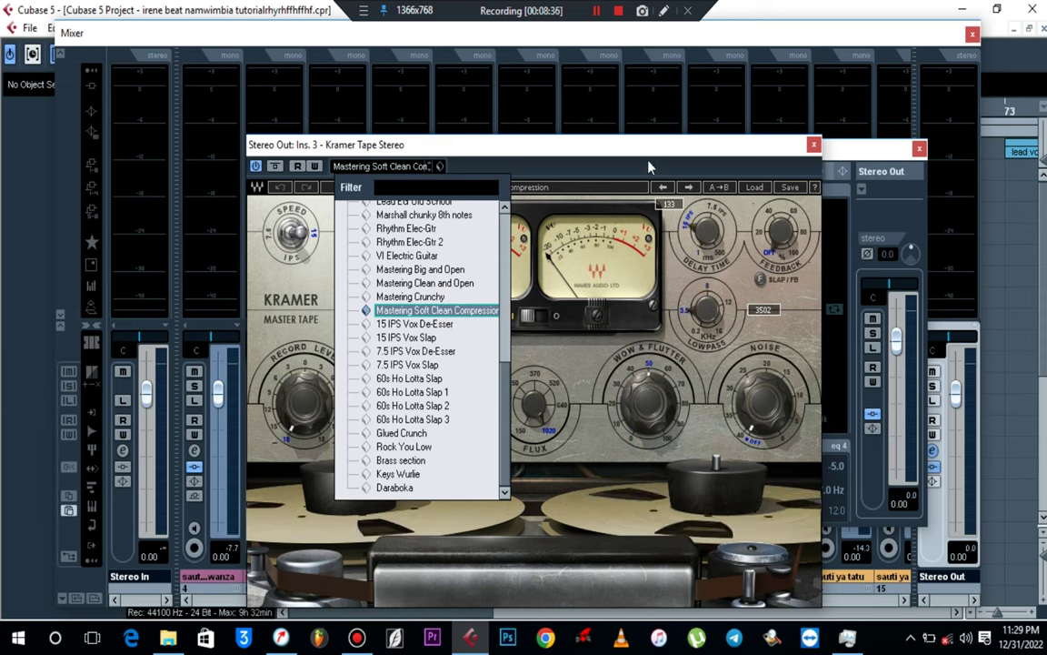
left_click(584, 142)
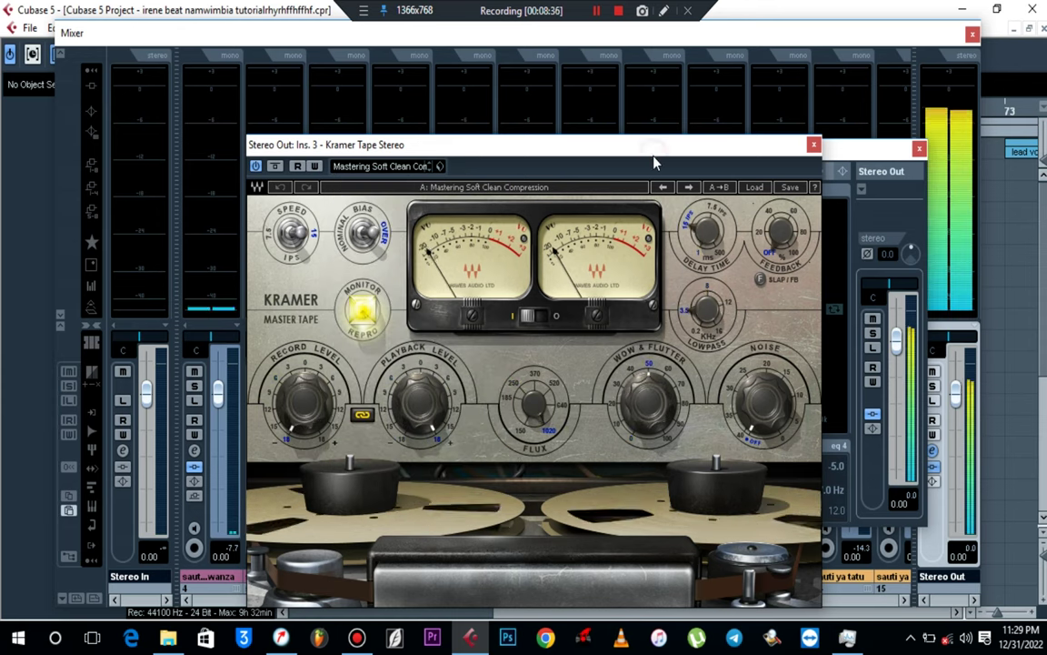
left_click(814, 144)
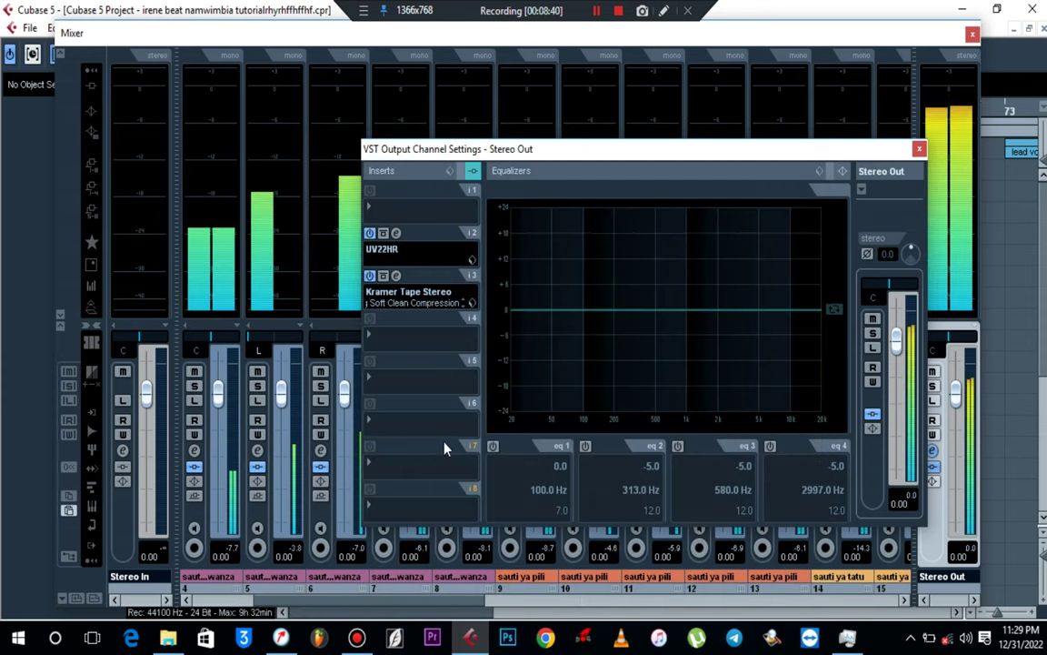
Step: Load L1+ Ultramaximizer Stereo in the Stereo Out's eighth insert
left_click(408, 509)
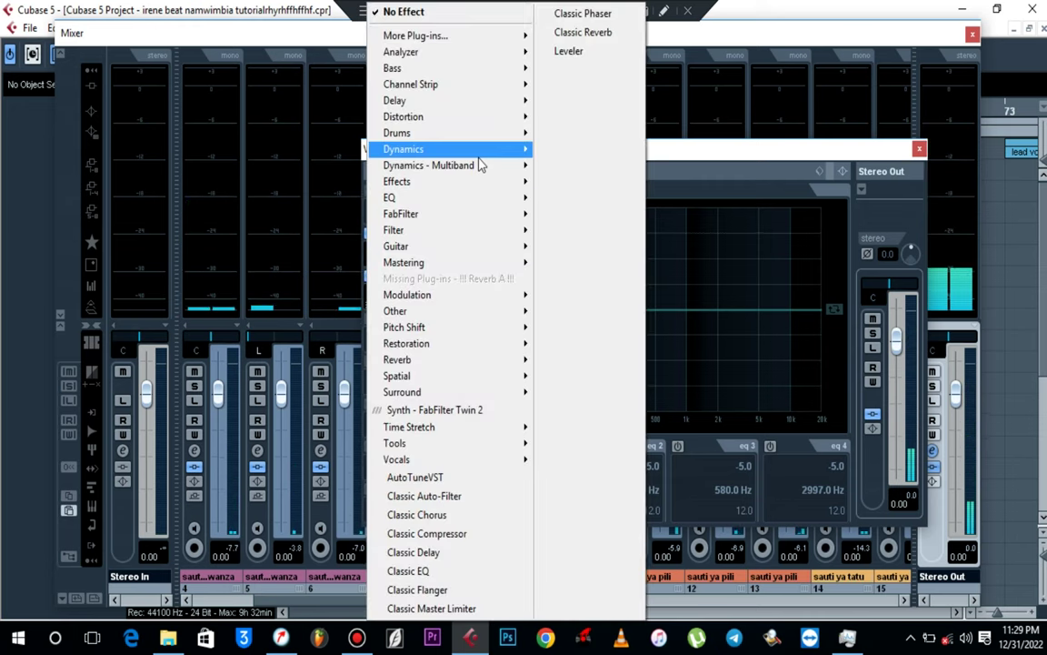
mouse_move(473, 150)
left_click(739, 12)
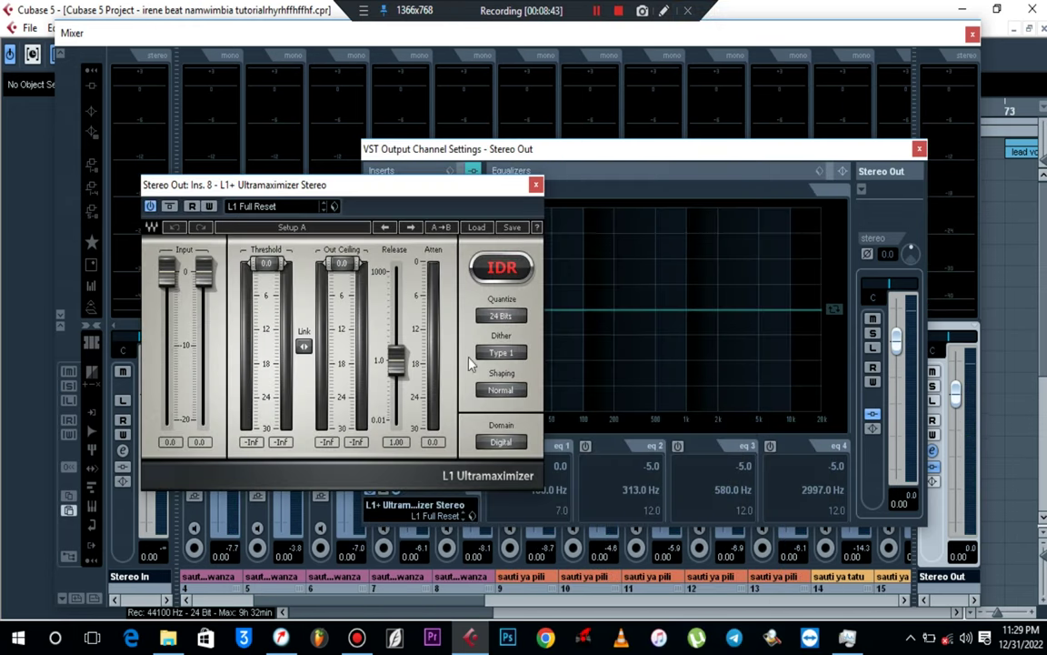
Step: Set the L1+ Ultramaximizer threshold to -5 during playback and close the plug-in and the Stereo Out channel settings
left_click_drag(274, 271, 275, 291)
key("space")
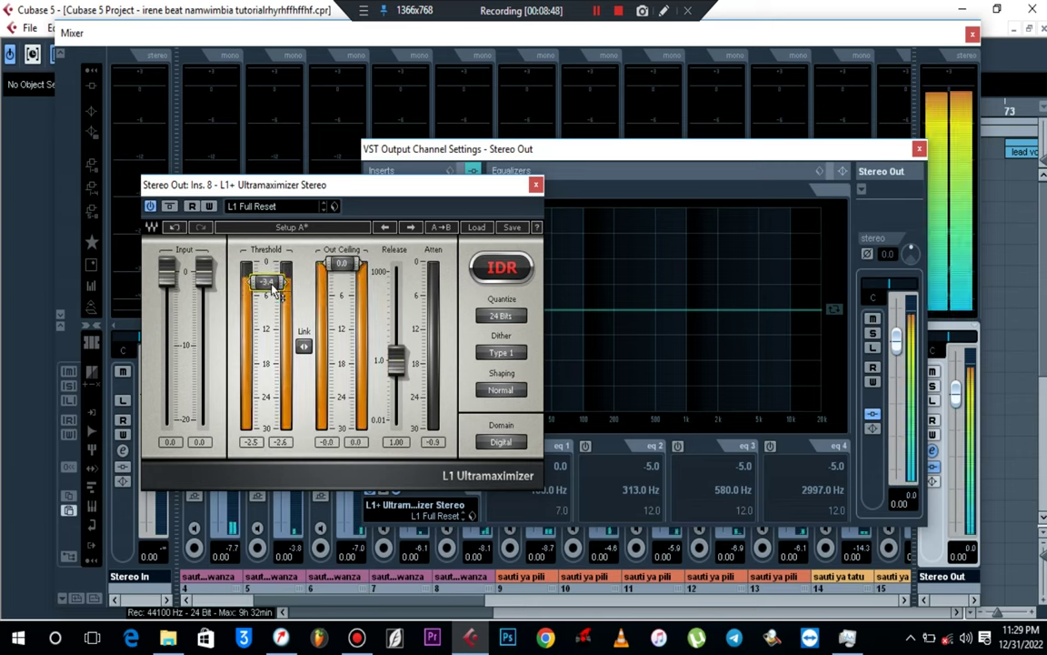
double_click(273, 288)
type("-5")
key("Return")
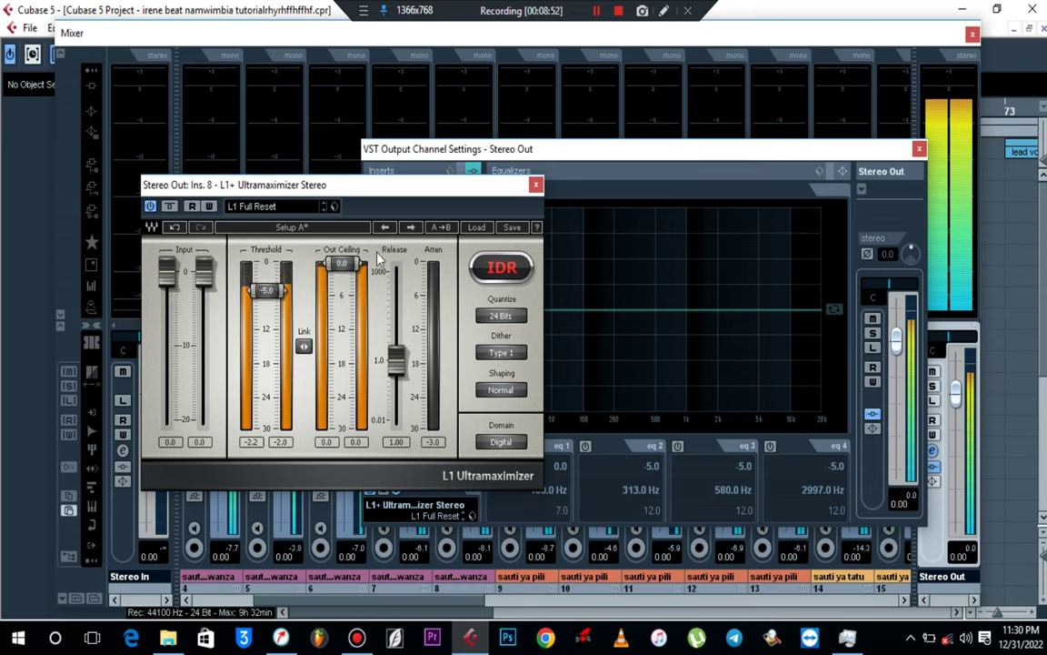
left_click(535, 184)
left_click(919, 150)
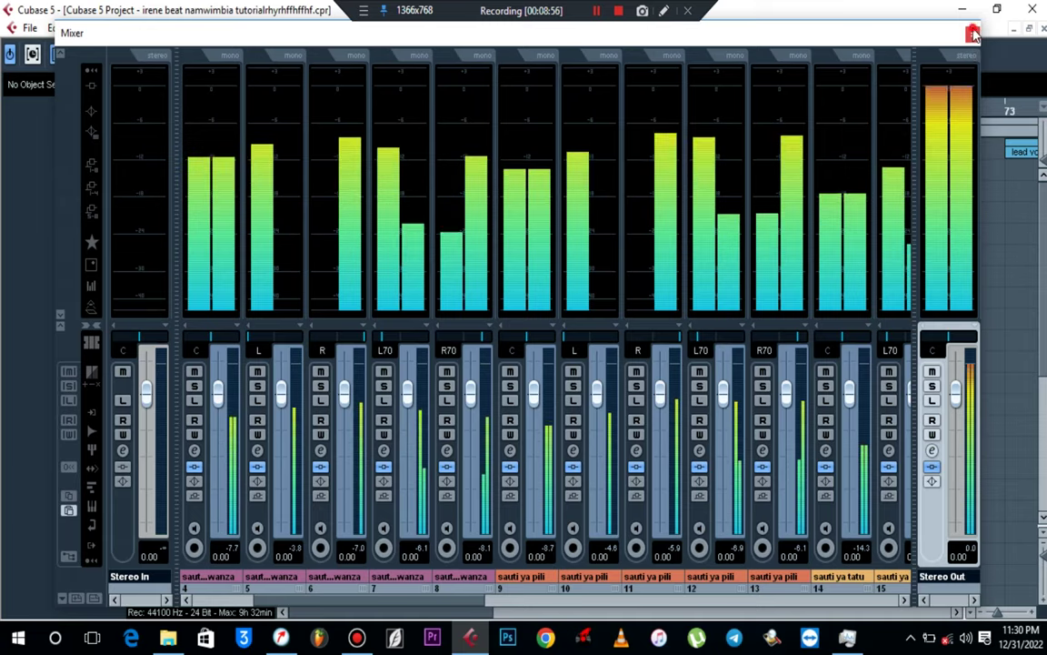
Step: Close the mixer and open the channel settings of the sauti ya kwanza group track
key("F3")
scroll(800, 247, "down", 5)
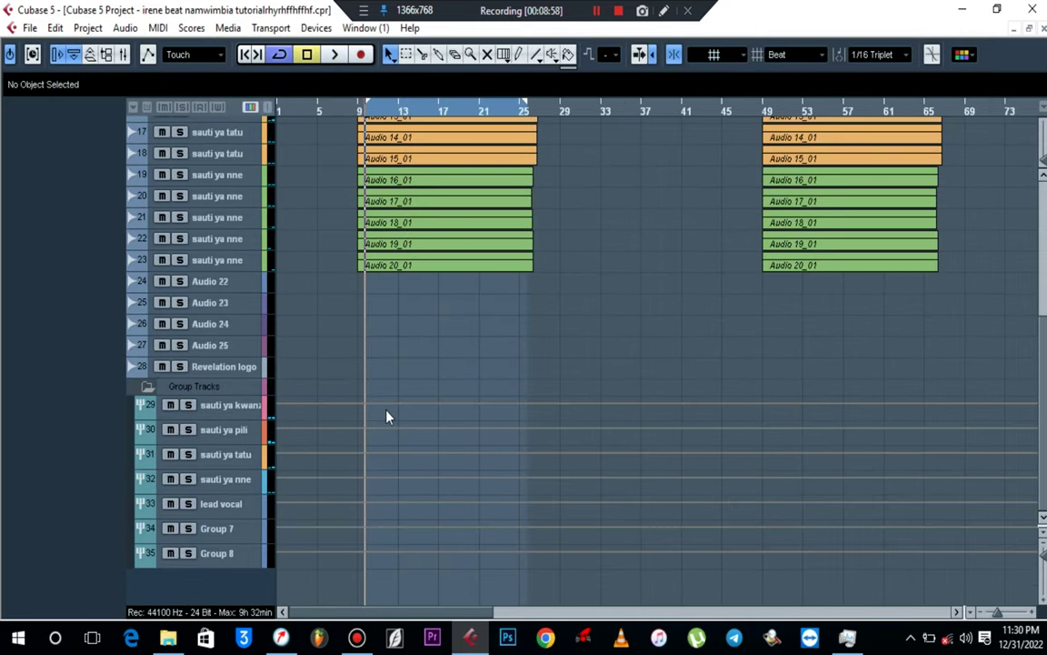
left_click(230, 410)
left_click(27, 244)
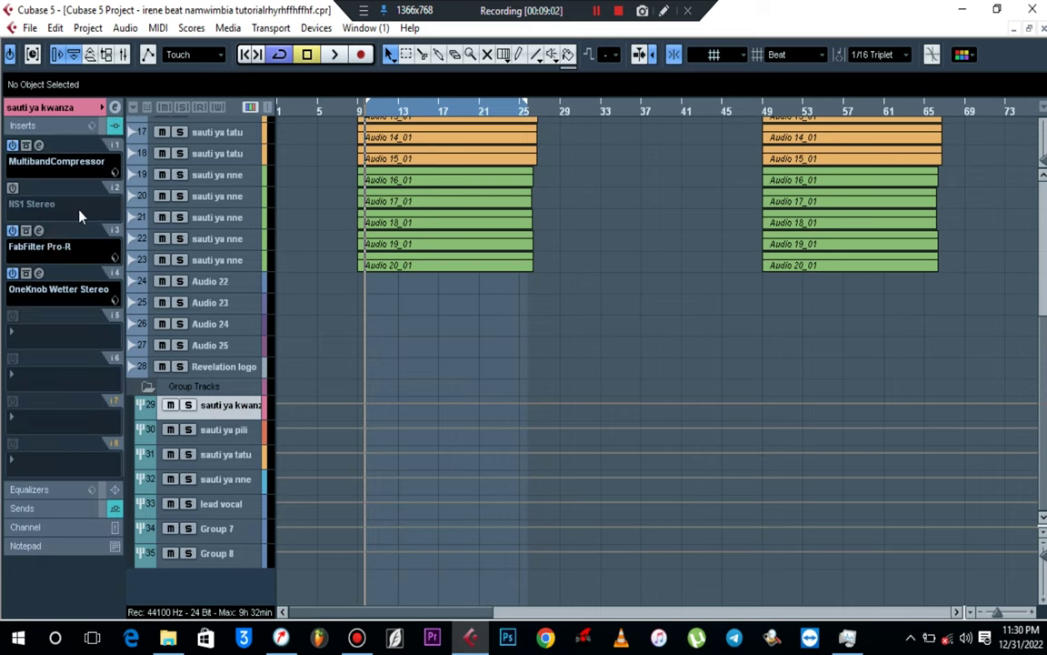
left_click(114, 107)
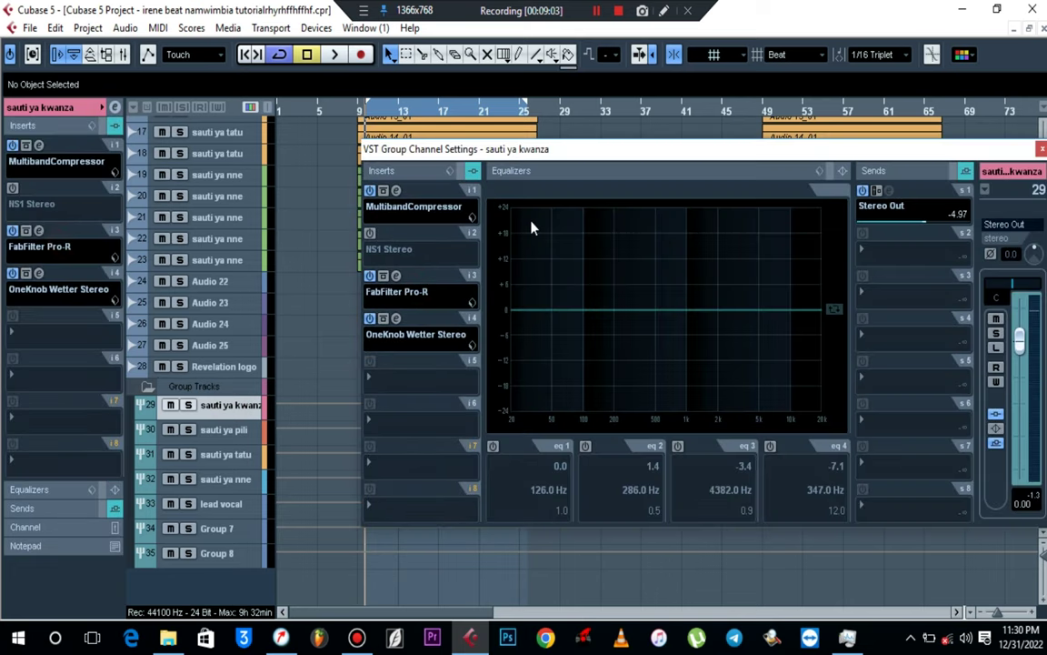
Step: Set OneKnob Wetter on the sauti ya kwanza group to 2.5 and close the plug-in
left_click(397, 319)
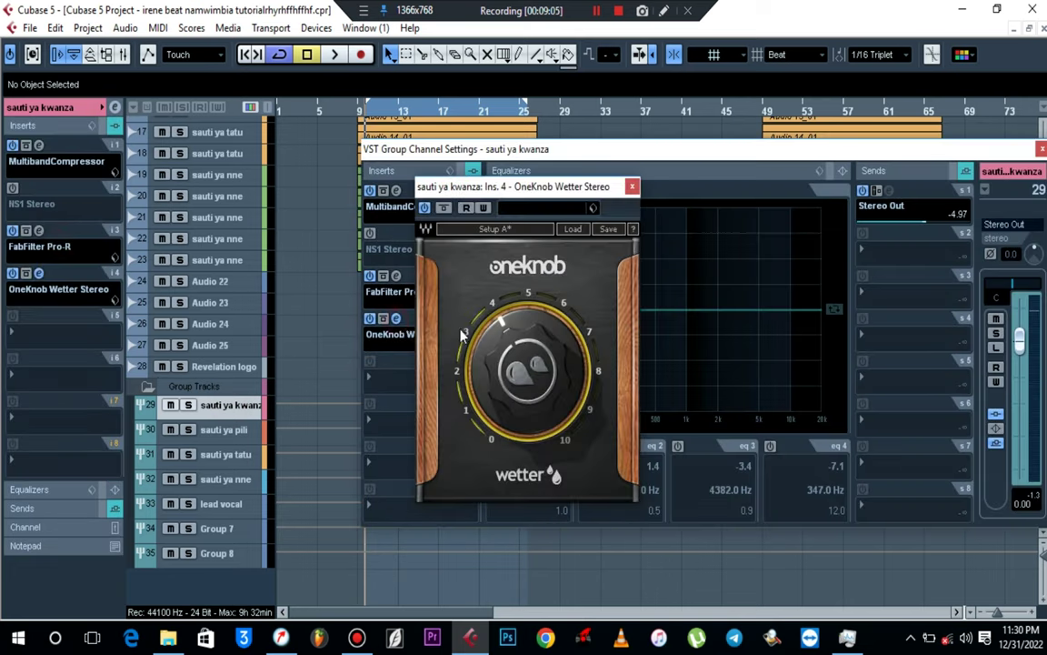
left_click(516, 363)
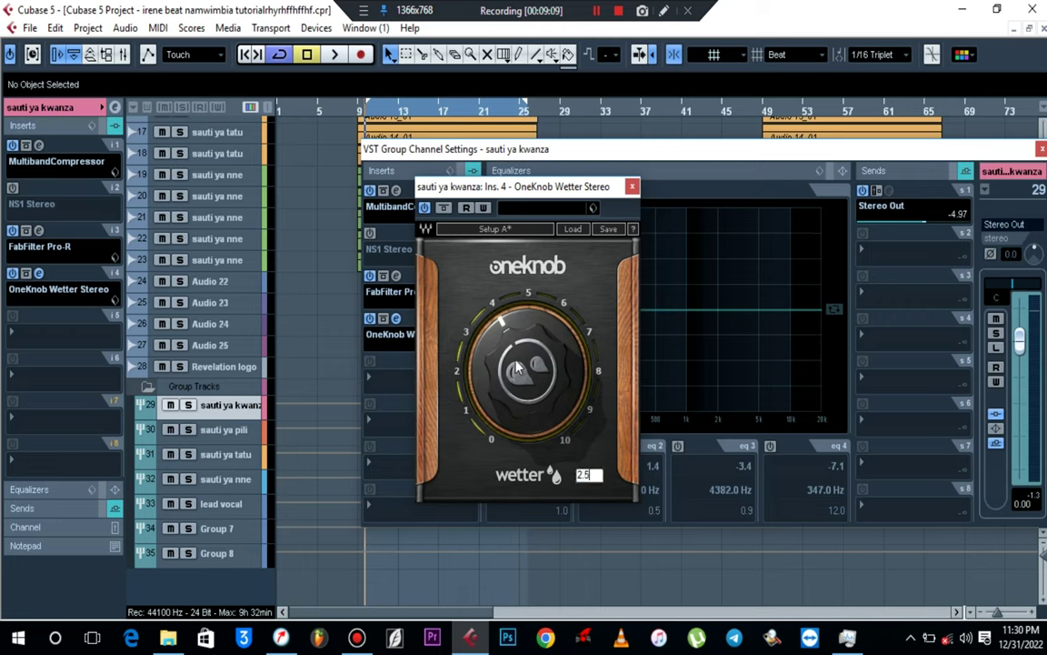
key("Return")
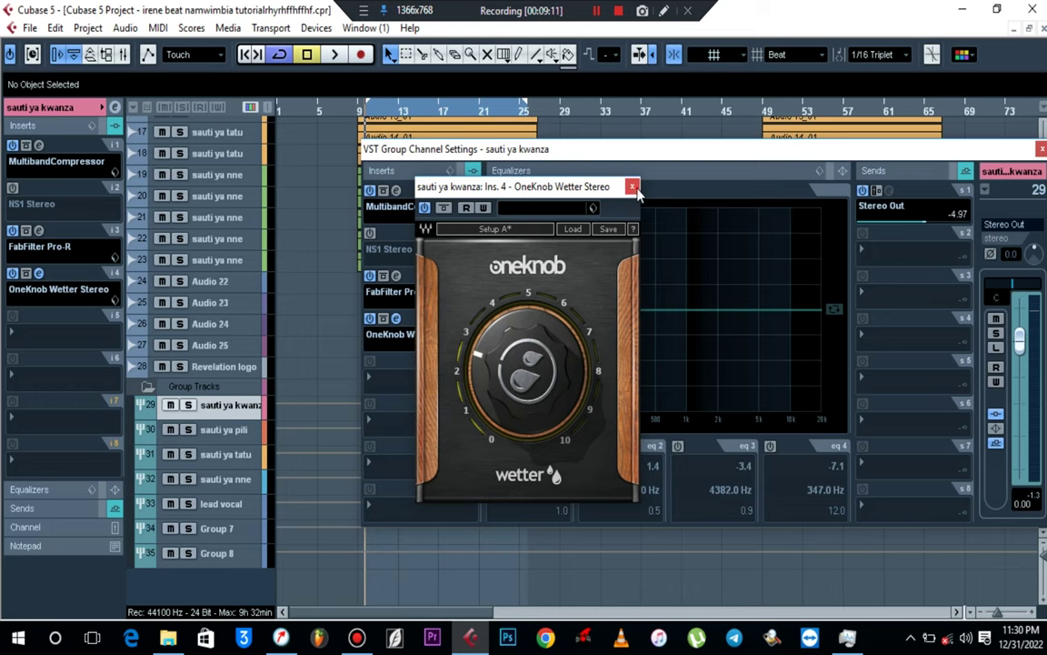
left_click(398, 318)
Step: Set OneKnob Wetter on the sauti ya pili group to 2.5 and close the plug-in
left_click(254, 431)
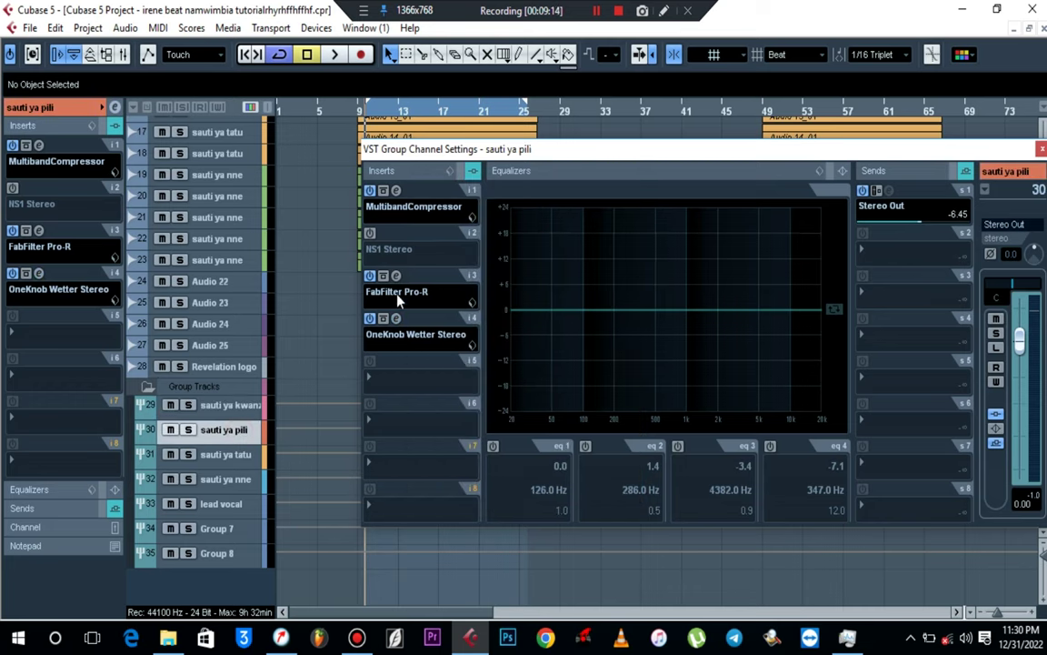
left_click(398, 318)
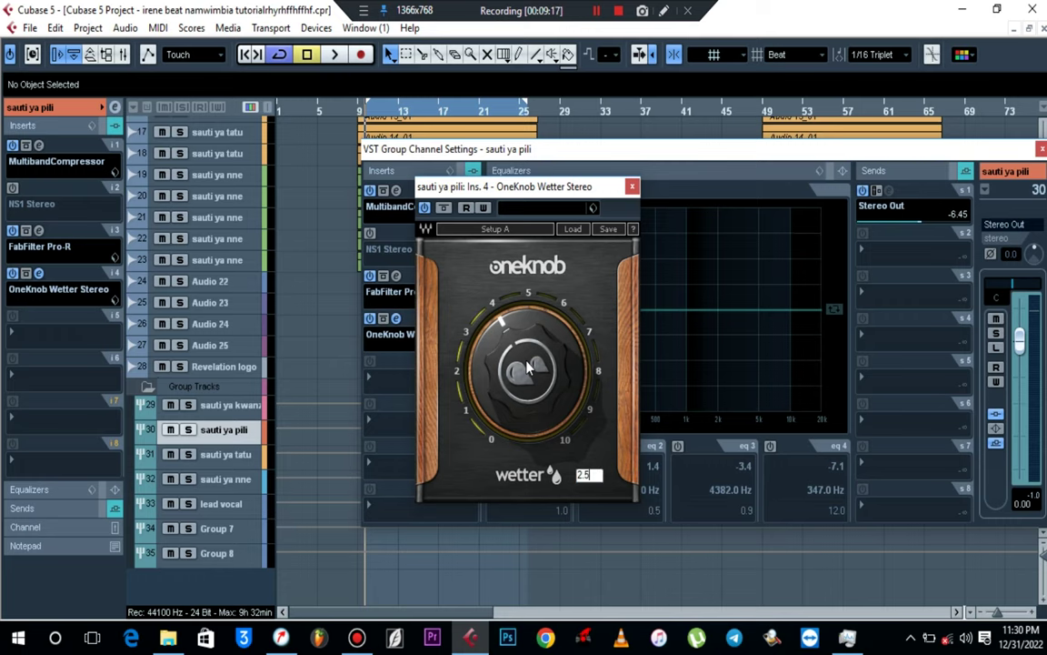
key("Return")
left_click(632, 187)
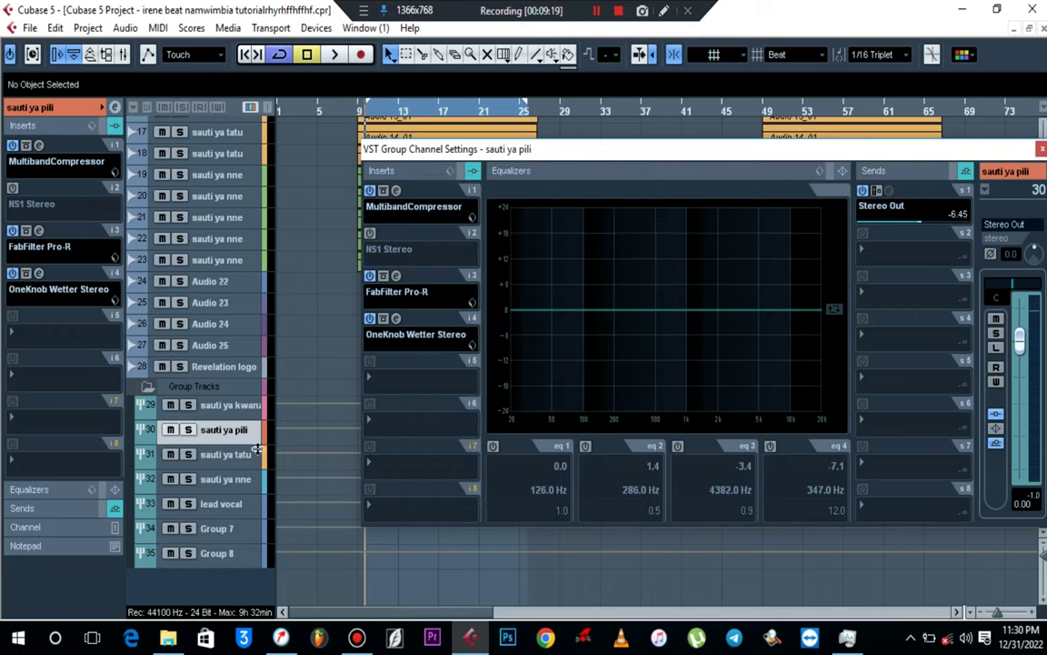
Step: Reduce OneKnob Wetter on the sauti ya tatu group to match the sauti ya pili group and close the plug-in
left_click(238, 455)
left_click(397, 318)
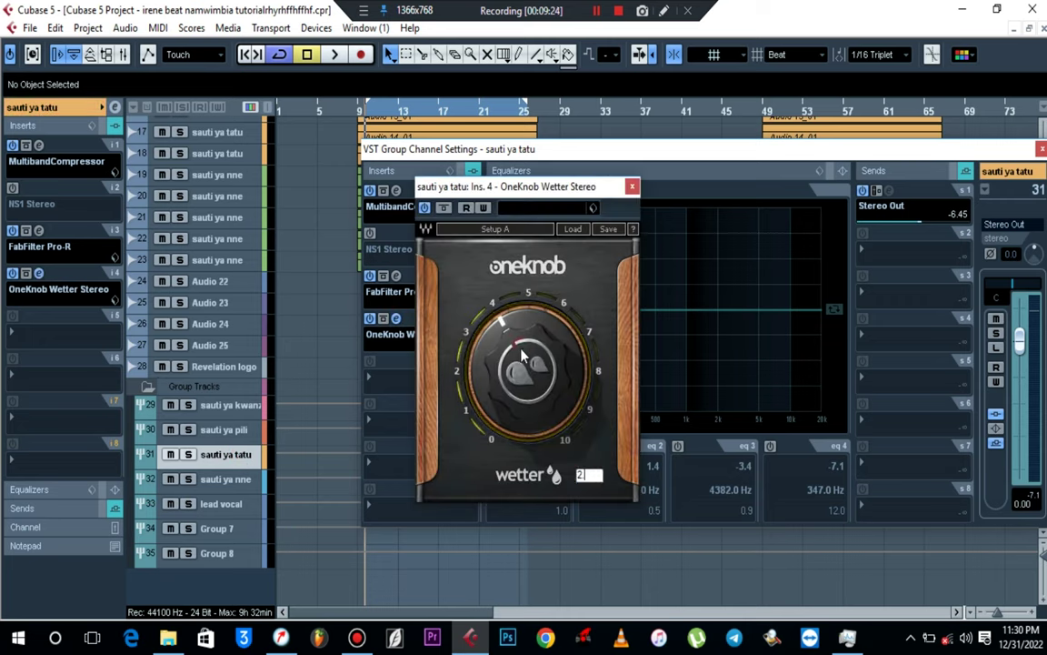
left_click(631, 188)
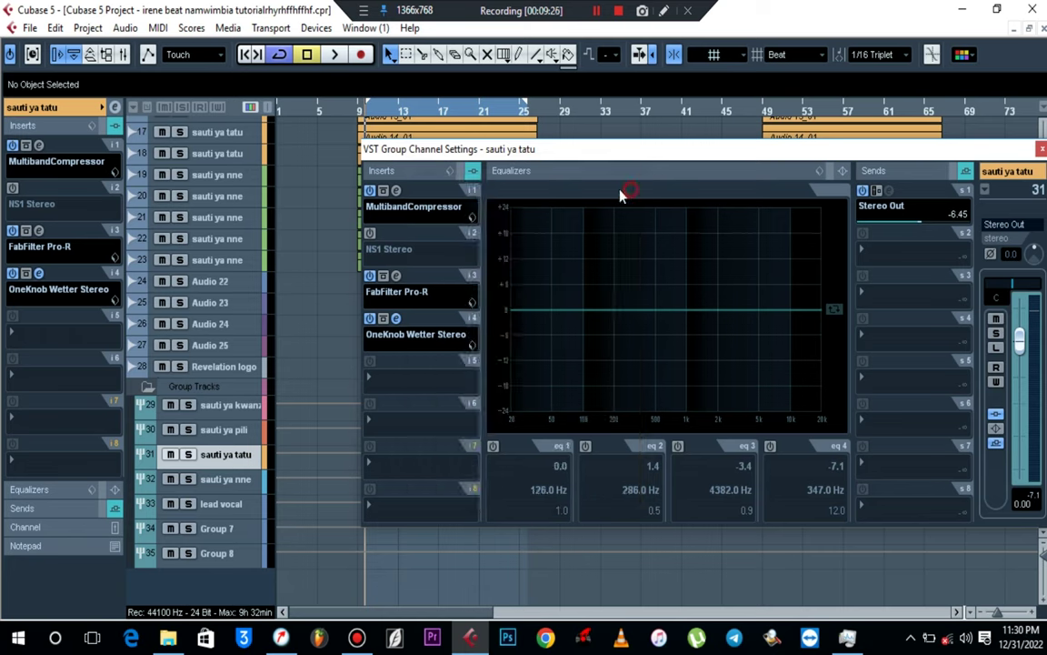
Step: Set OneKnob Wetter on the sauti ya nne group to 2.5, start playback, and close the plug-in and channel settings
left_click(225, 480)
left_click(397, 319)
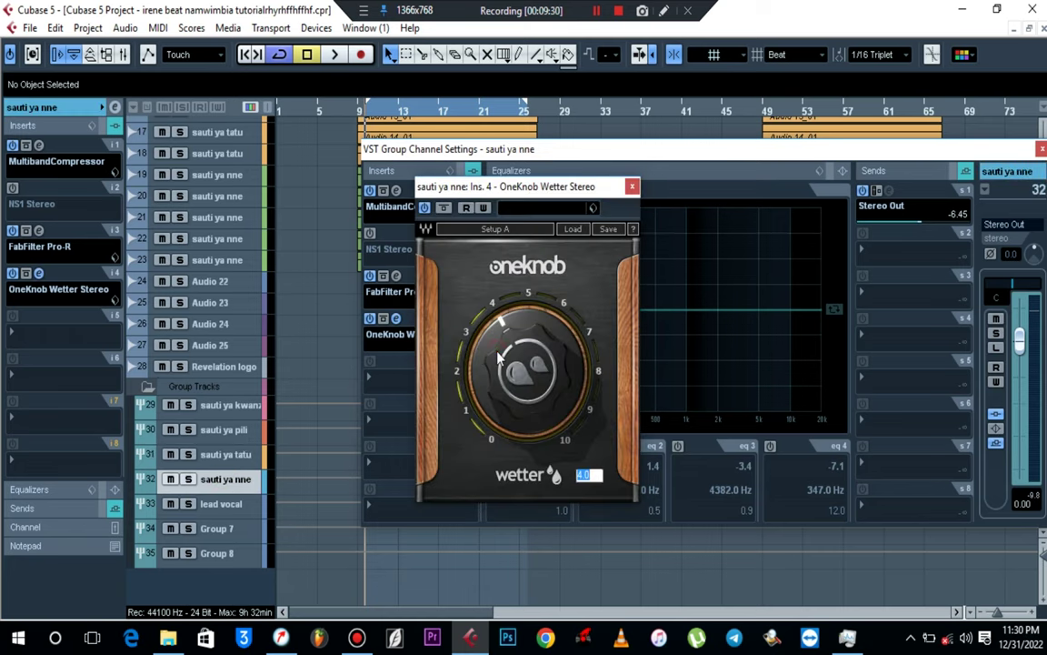
type("2.")
key("Return")
key("space")
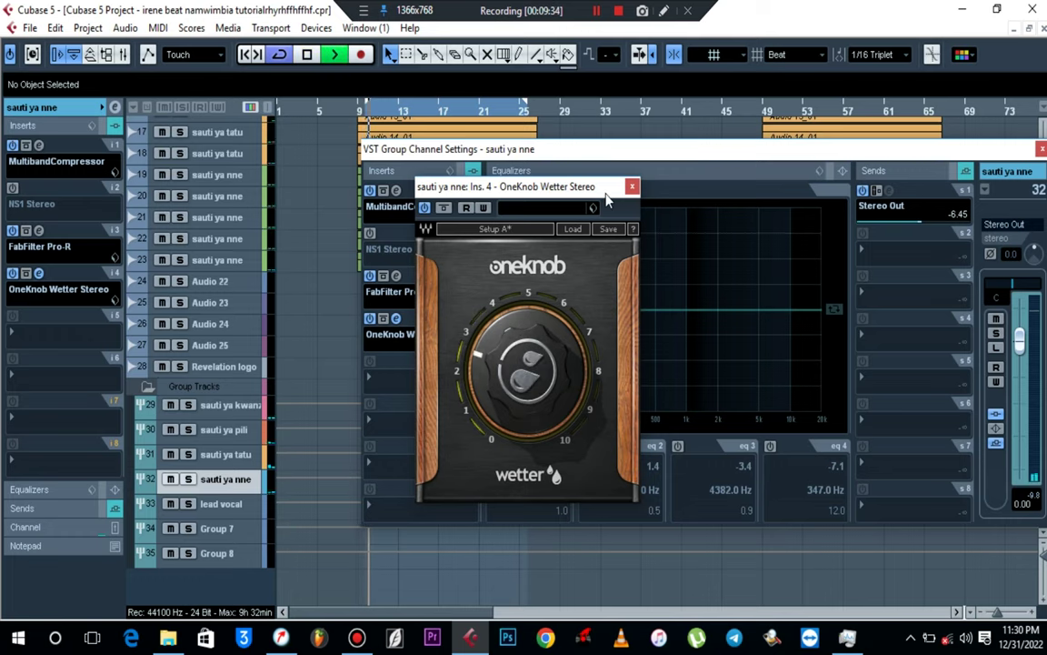
left_click(631, 186)
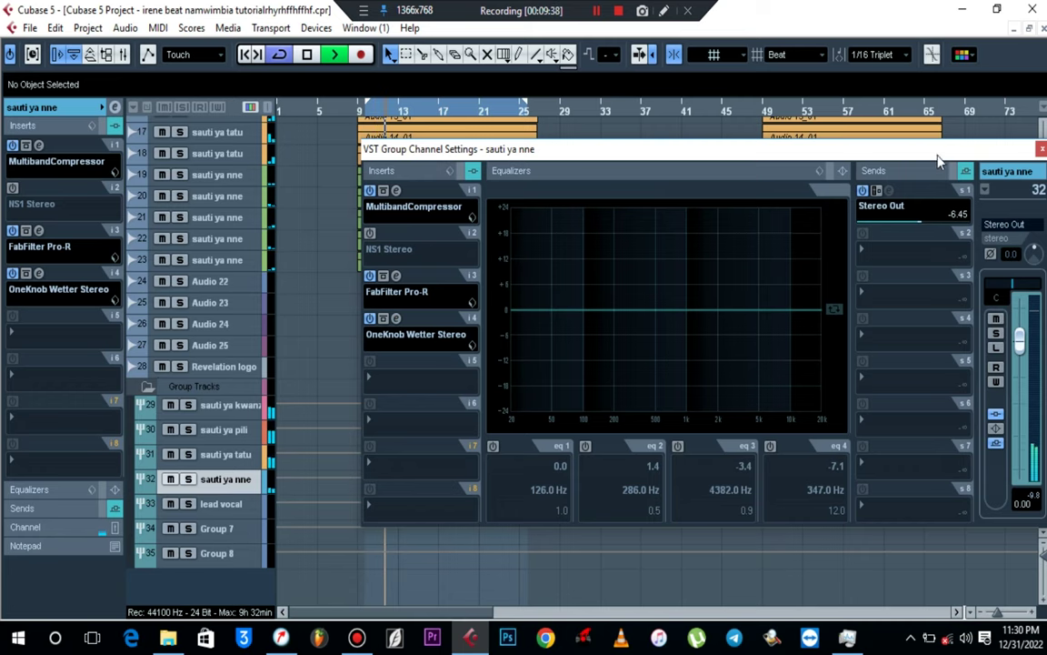
left_click(1042, 148)
Step: Adjust the beat irene track's volume to -2.34 during playback and stop the playback
scroll(570, 297, "up", 5)
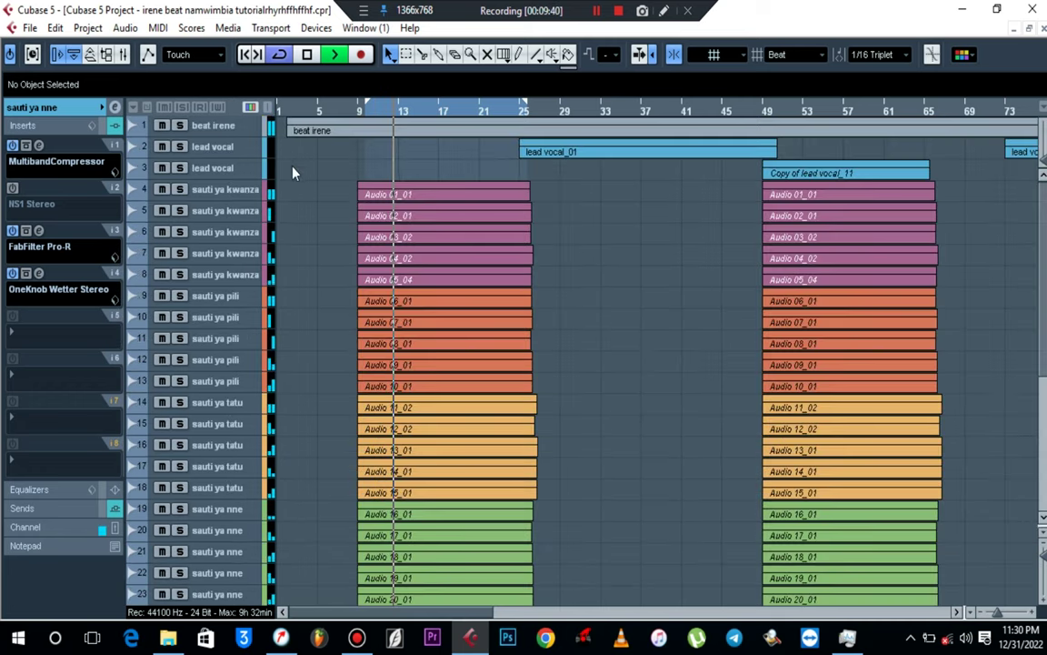
left_click(209, 127)
scroll(117, 179, "up", 2)
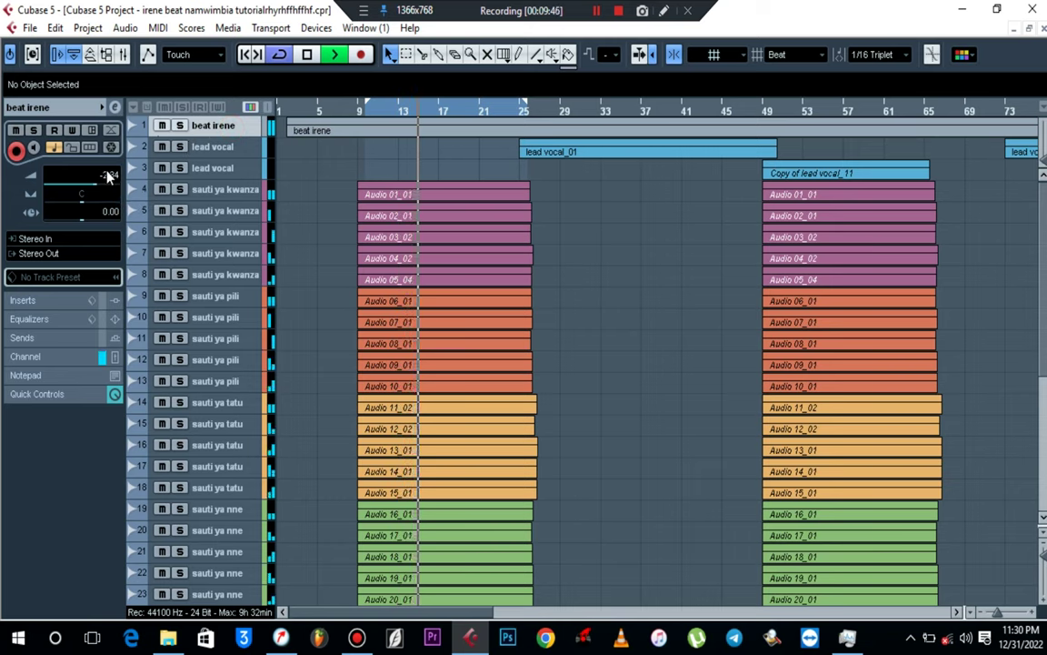
scroll(108, 176, "down", 4)
key("space")
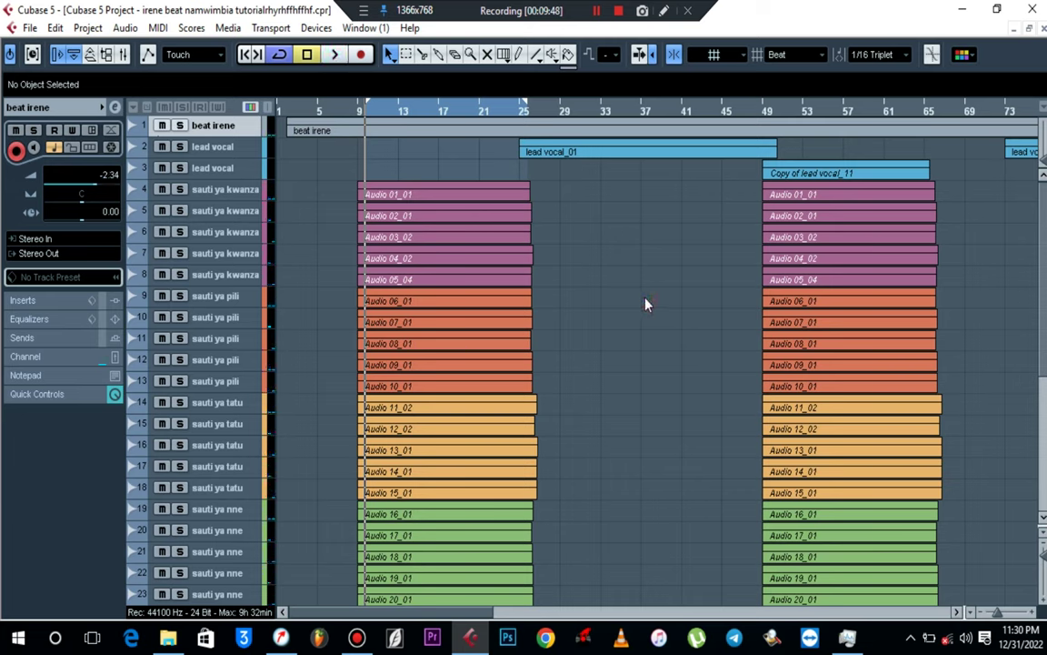